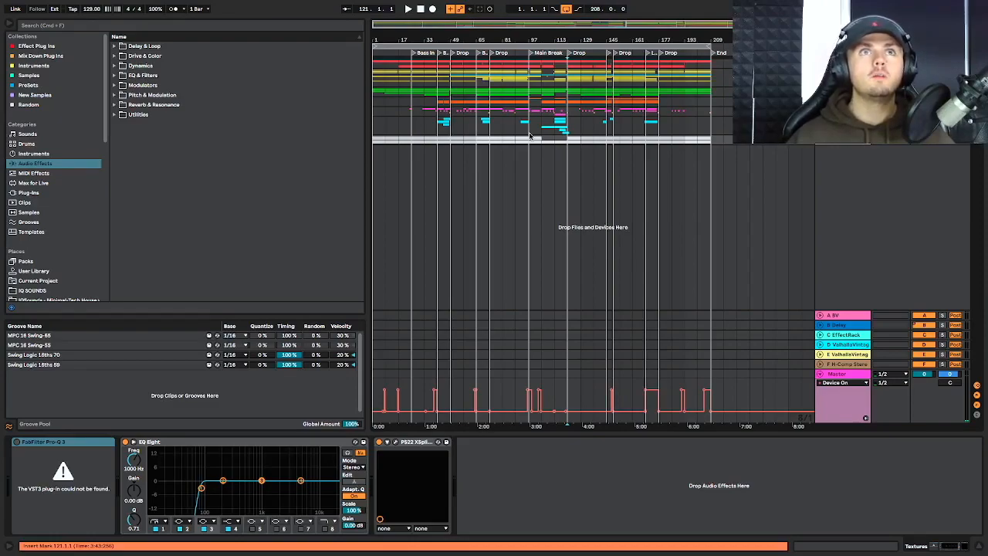
- Play the arrangement from the Main Break at bar 97 and examine the low-end and clap tracks leading into the drop
left_click(529, 135)
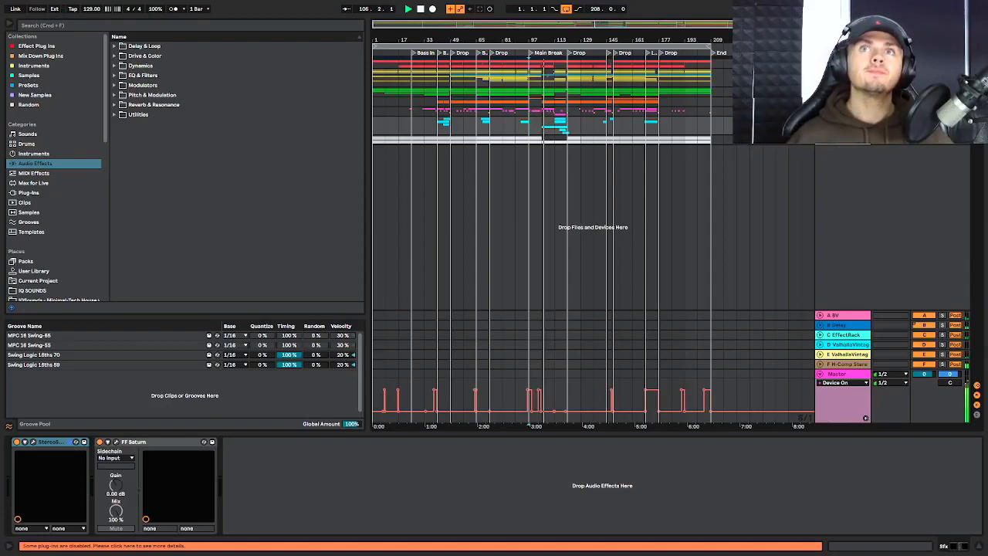
scroll(822, 144, "up", 10)
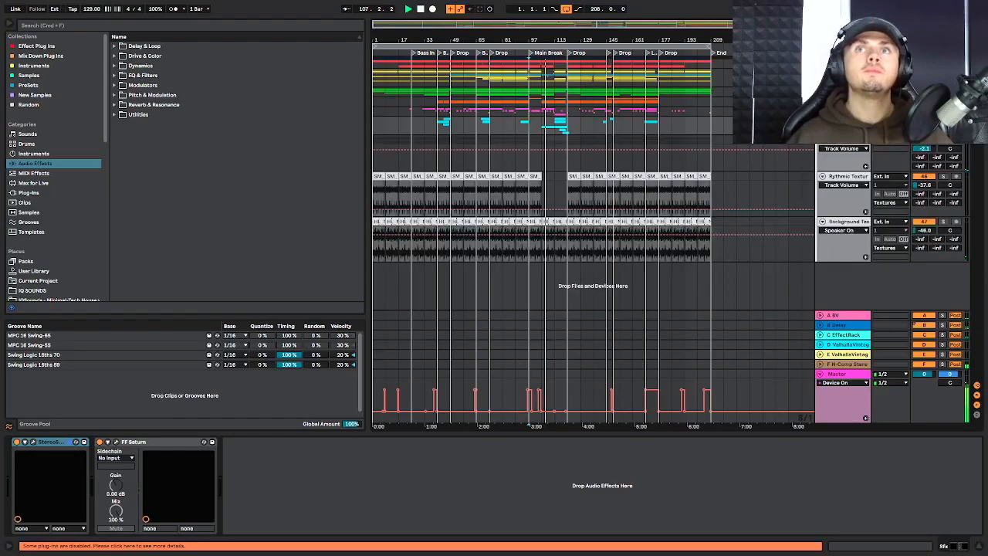
scroll(595, 231, "up", 10)
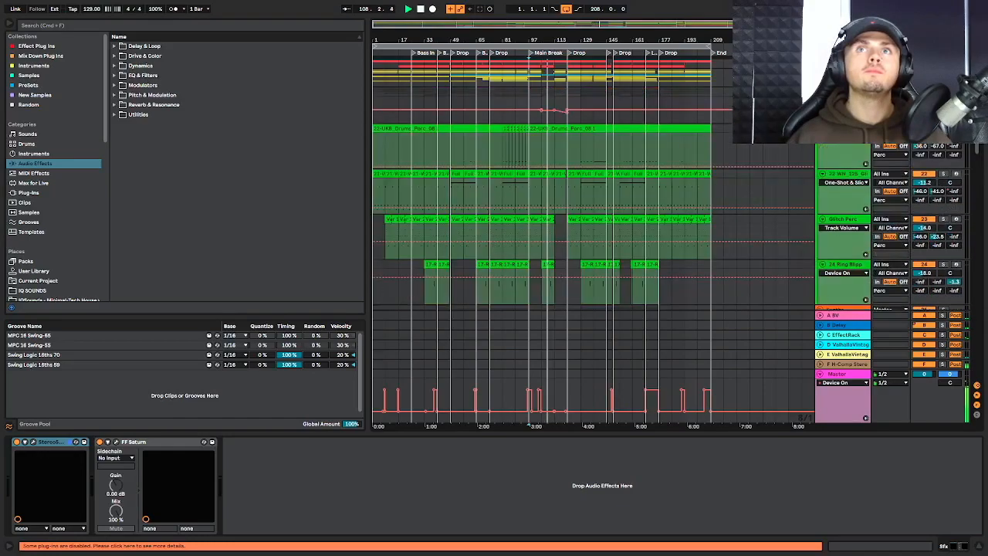
scroll(692, 167, "up", 5)
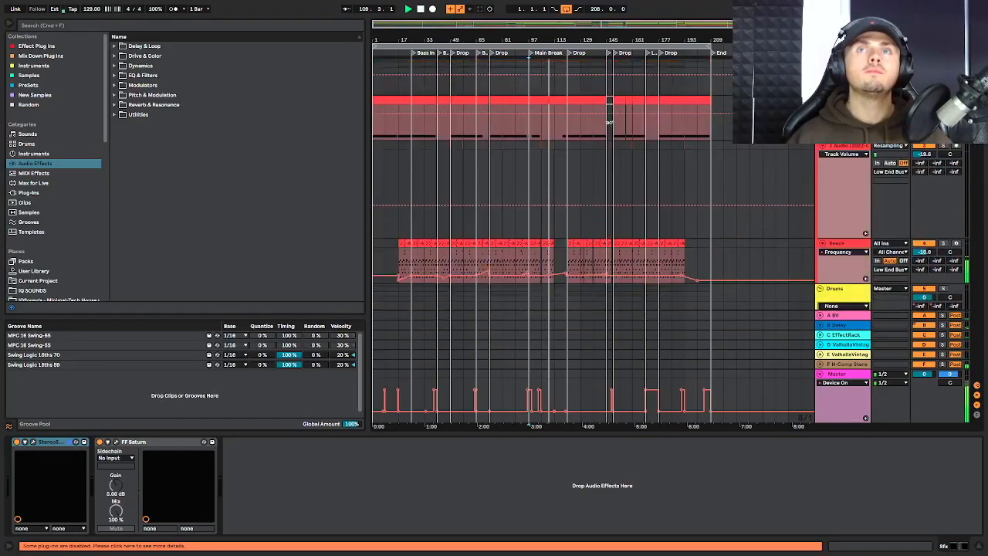
scroll(692, 168, "down", 1)
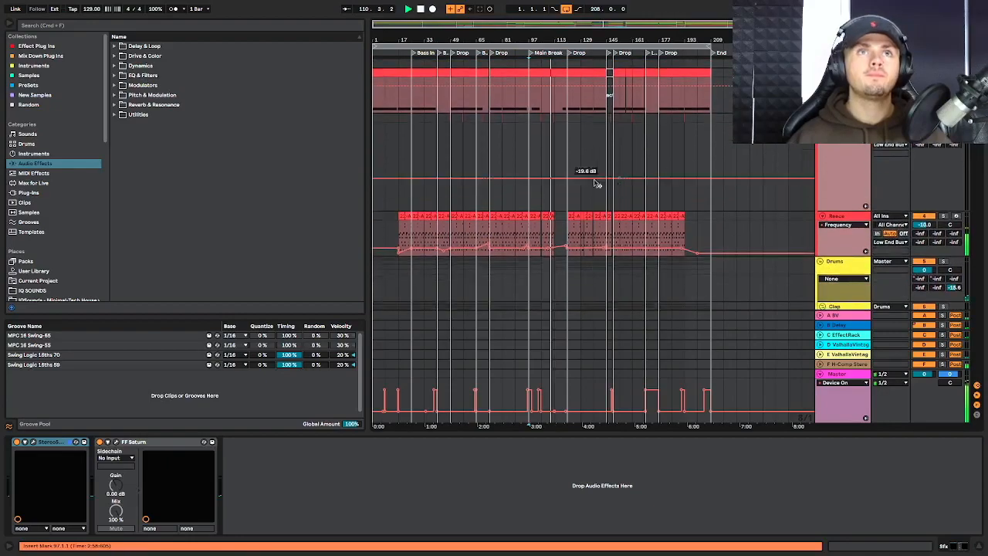
scroll(594, 143, "up", 5)
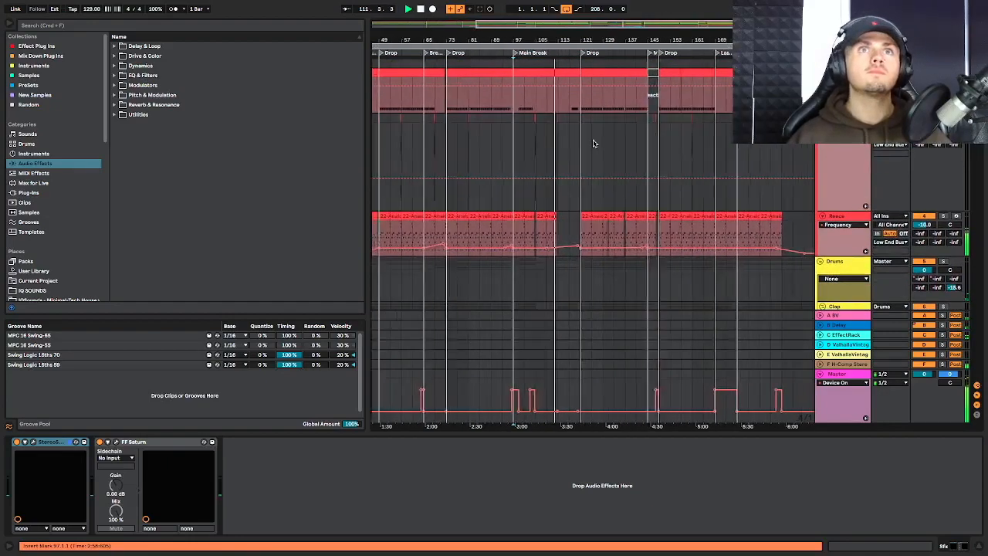
scroll(595, 144, "down", 2)
scroll(594, 144, "up", 1)
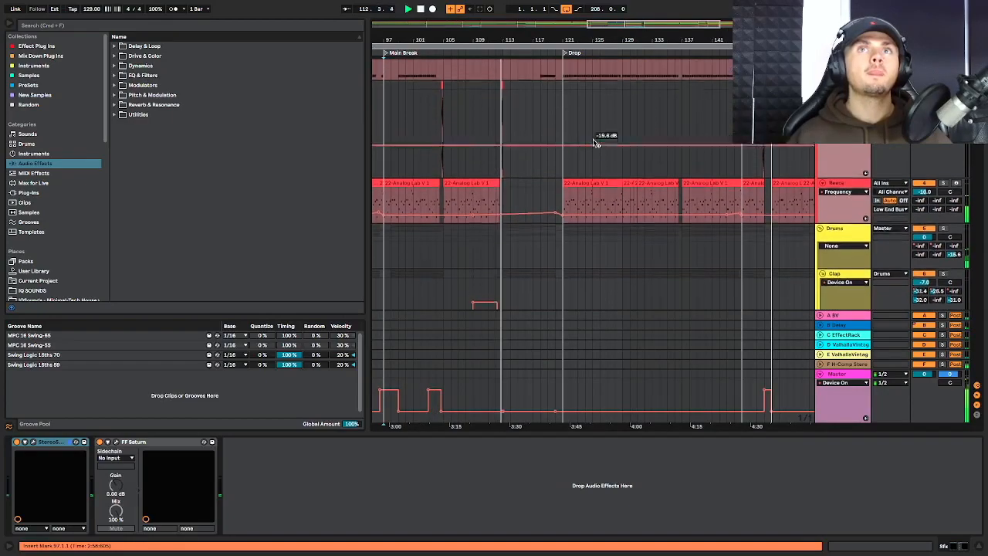
scroll(594, 143, "down", 2)
scroll(593, 144, "down", 5)
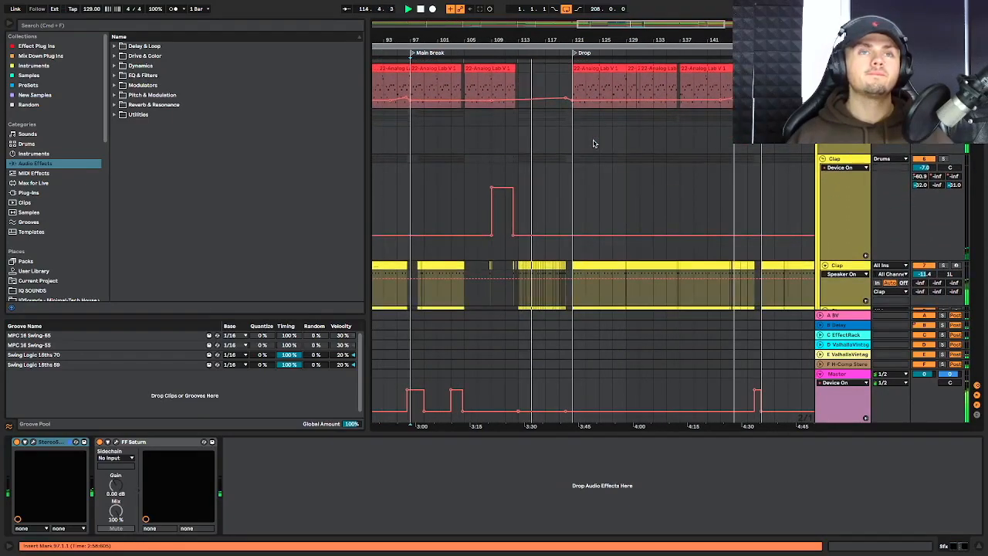
scroll(593, 144, "down", 2)
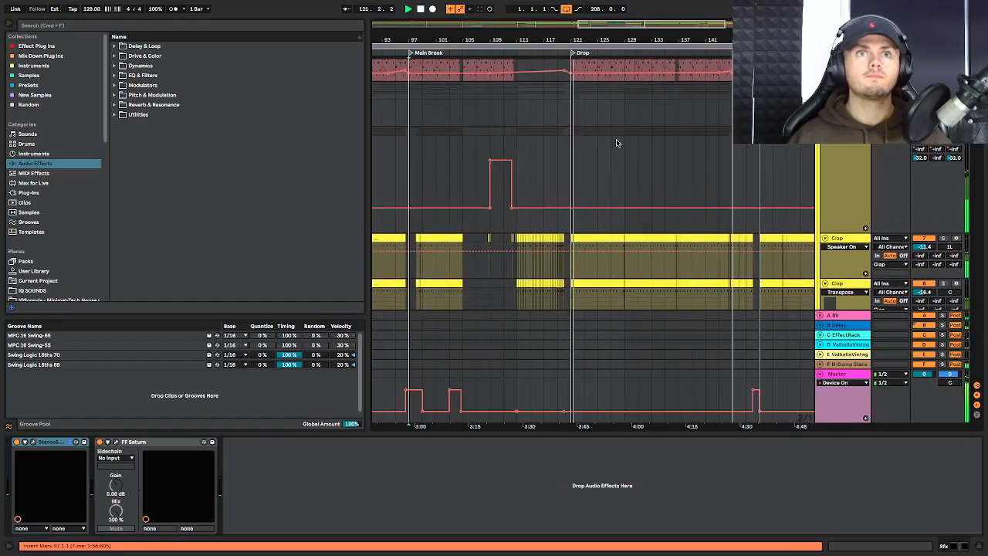
- Examine the bass, clap, snare and hat tracks across the drop at bar 121 while the song plays
scroll(616, 142, "up", 3)
scroll(697, 151, "up", 1)
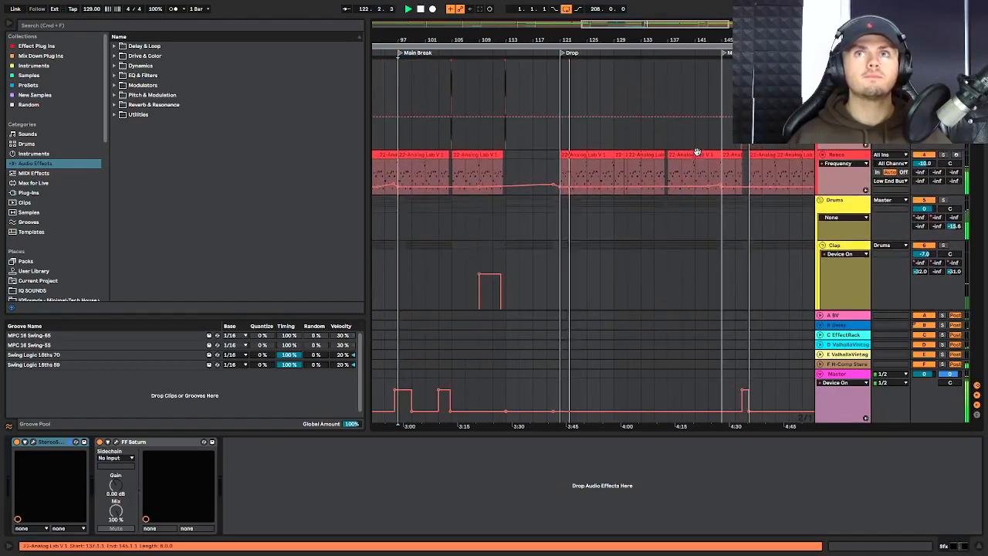
scroll(697, 152, "up", 1)
scroll(696, 152, "right", 1)
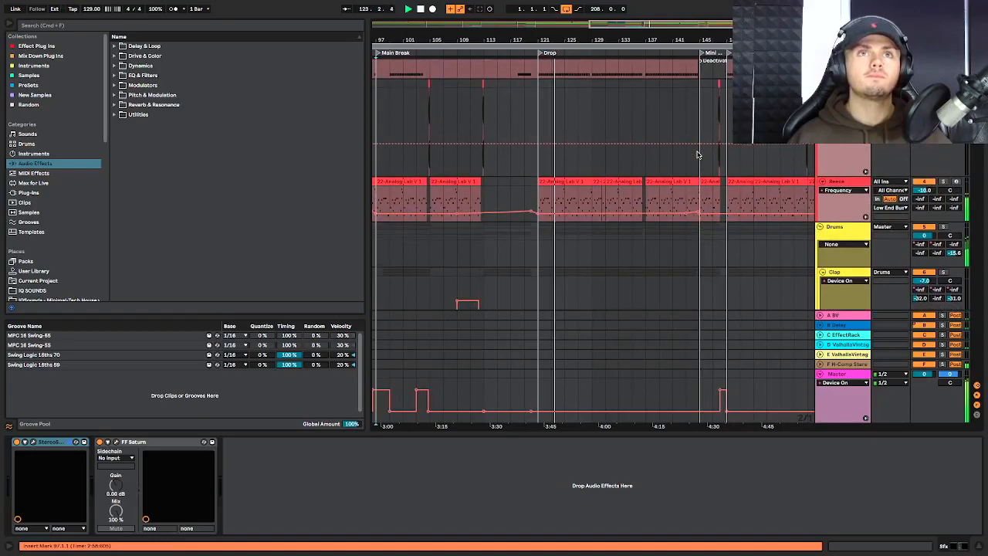
scroll(698, 155, "down", 1)
scroll(697, 154, "down", 5)
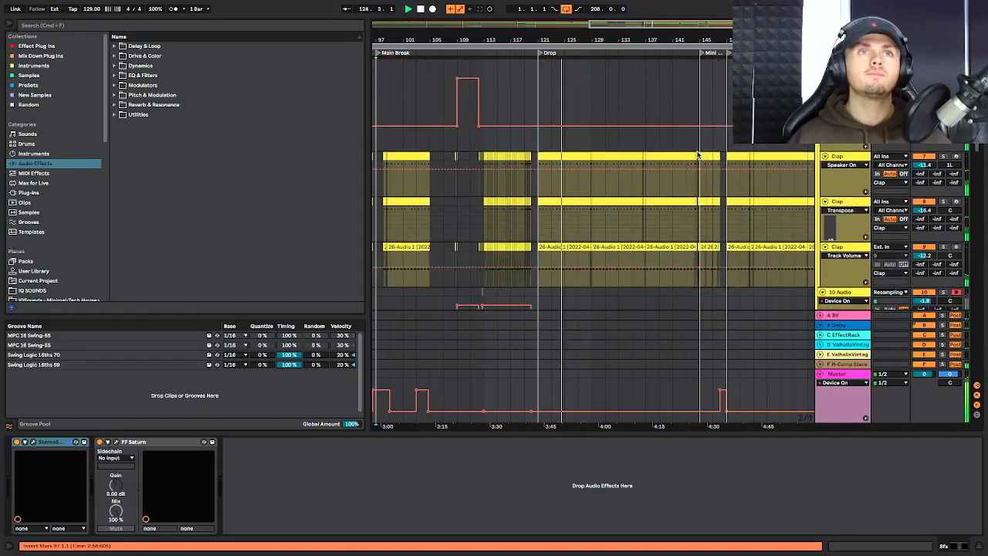
scroll(696, 155, "down", 3)
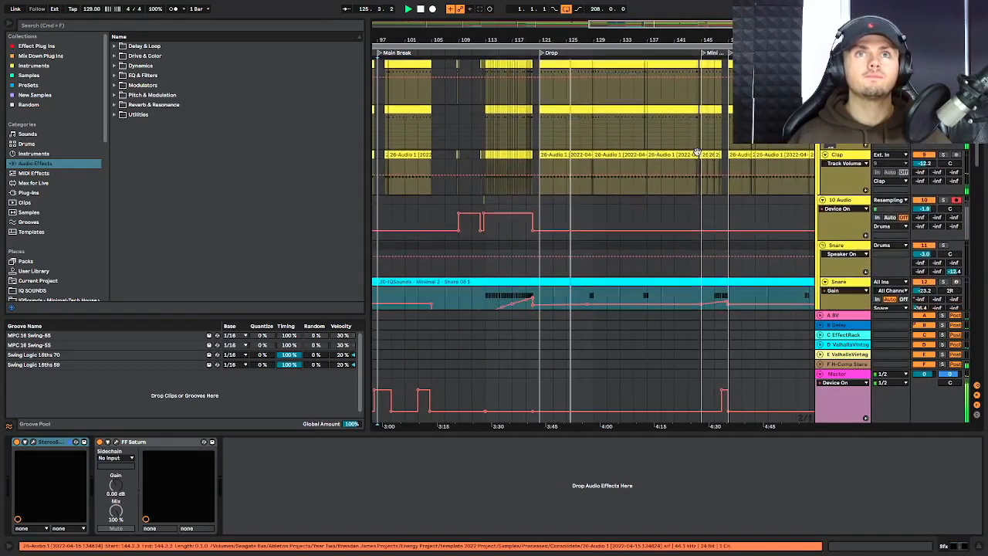
scroll(697, 154, "down", 2)
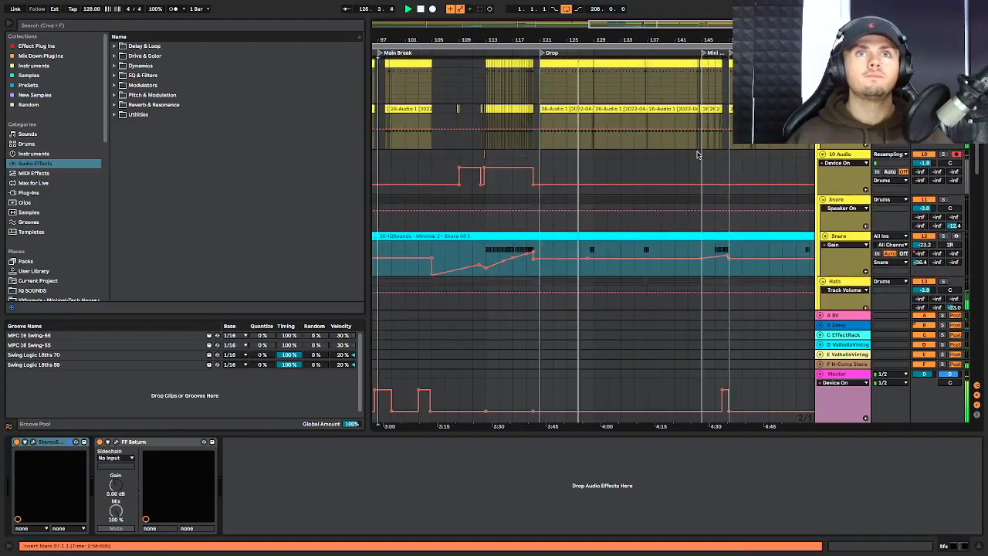
scroll(696, 155, "down", 3)
scroll(696, 154, "down", 1)
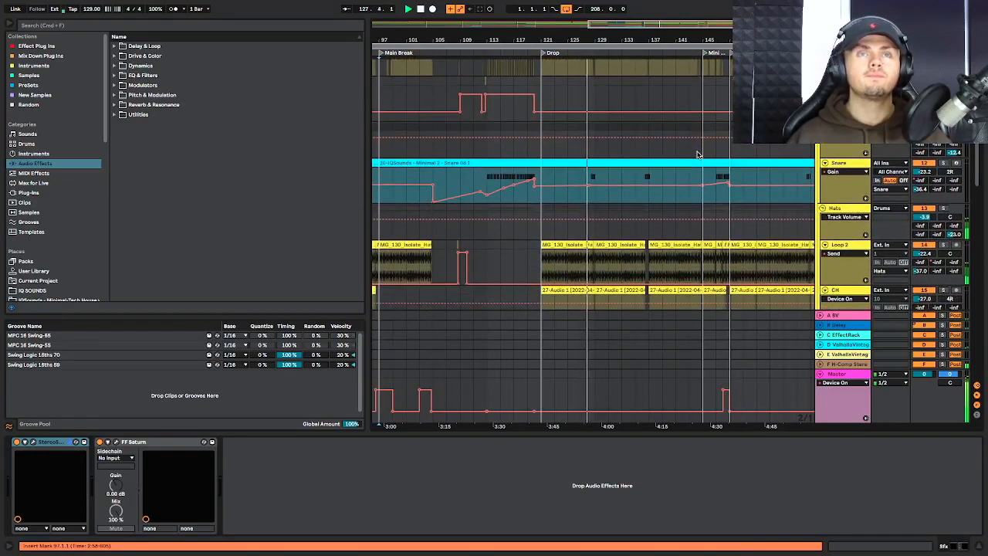
scroll(697, 153, "down", 1)
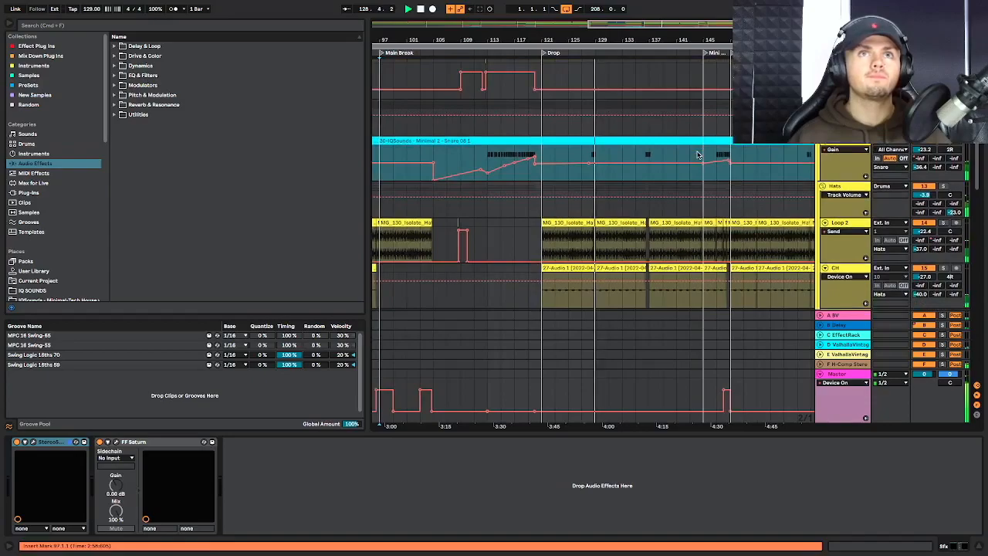
scroll(697, 154, "down", 5)
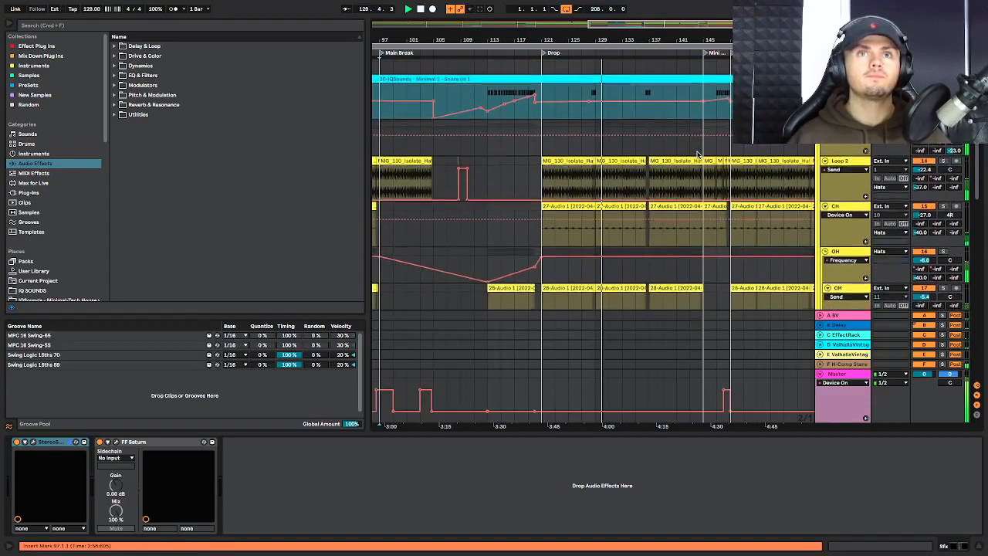
scroll(697, 154, "down", 5)
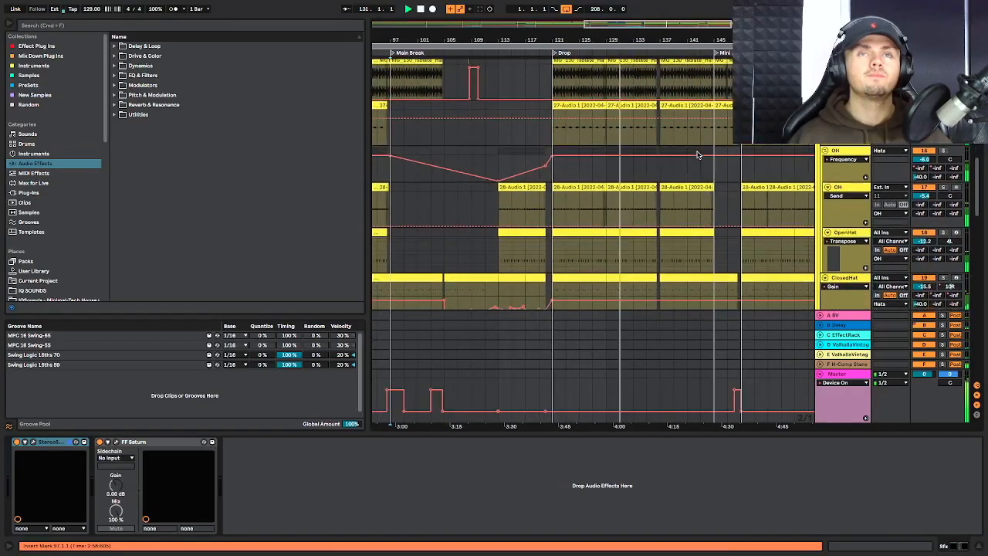
- Loop the first eight bars of the drop, from bar 121 to bar 129, using a time selection on the ClosedHat track
scroll(697, 155, "down", 4)
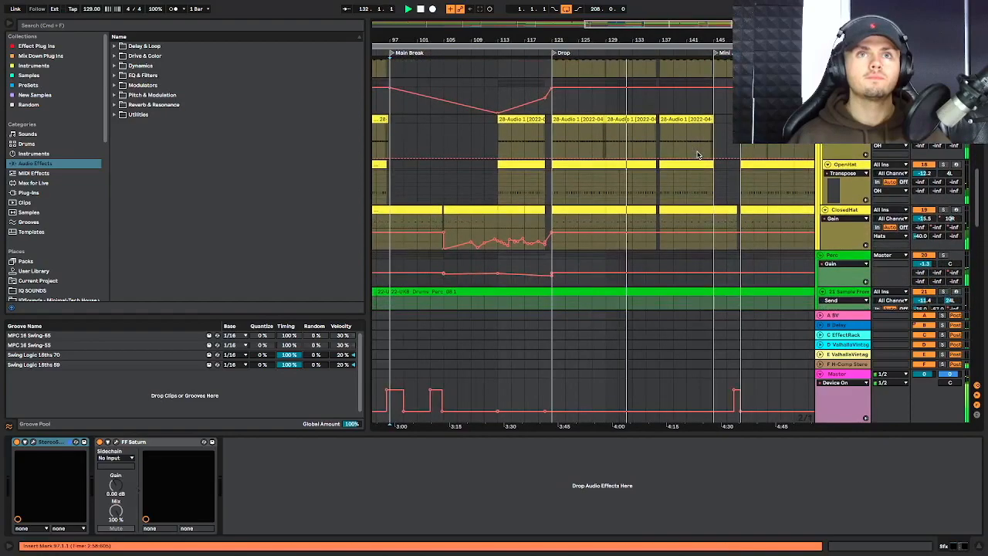
left_click_drag(584, 161, 602, 164)
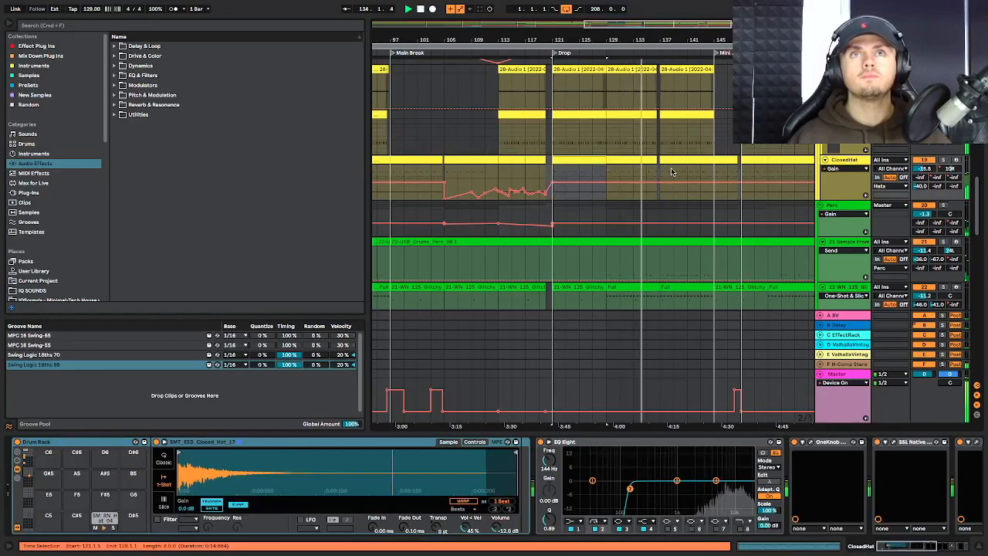
key("ctrl+l")
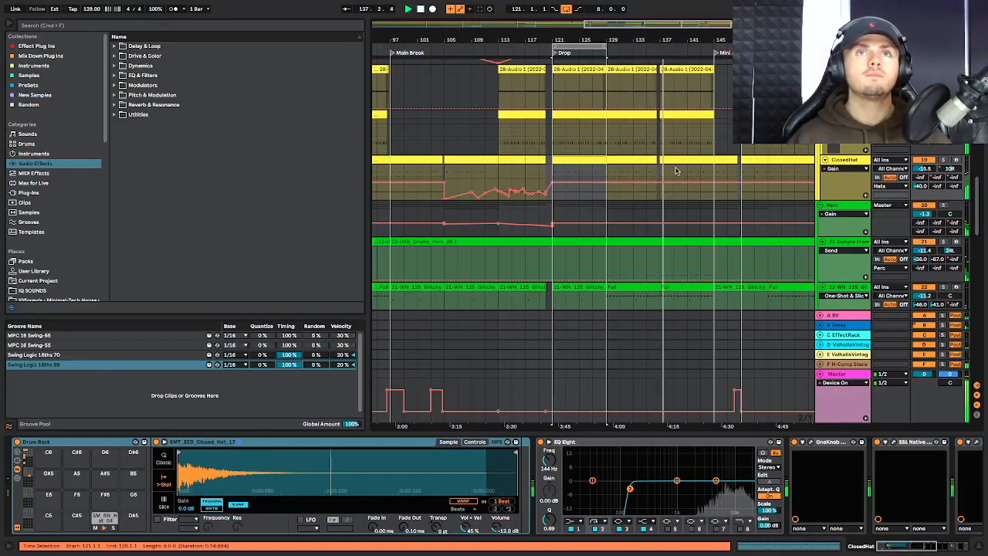
- Review the hat, snare and clap tracks up to the mini break at bar 145, stop playback and return to the low-end tracks
scroll(679, 170, "up", 2)
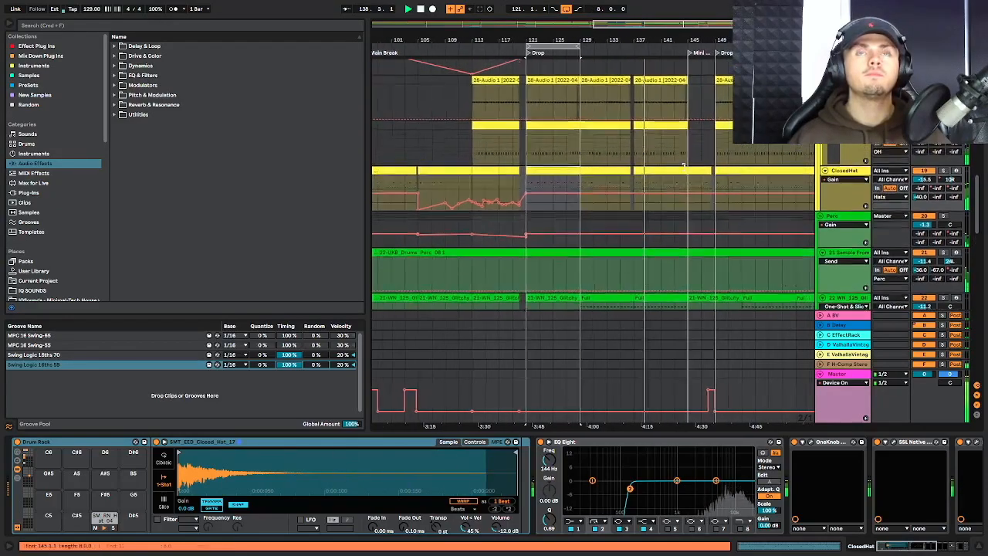
scroll(686, 170, "right", 2)
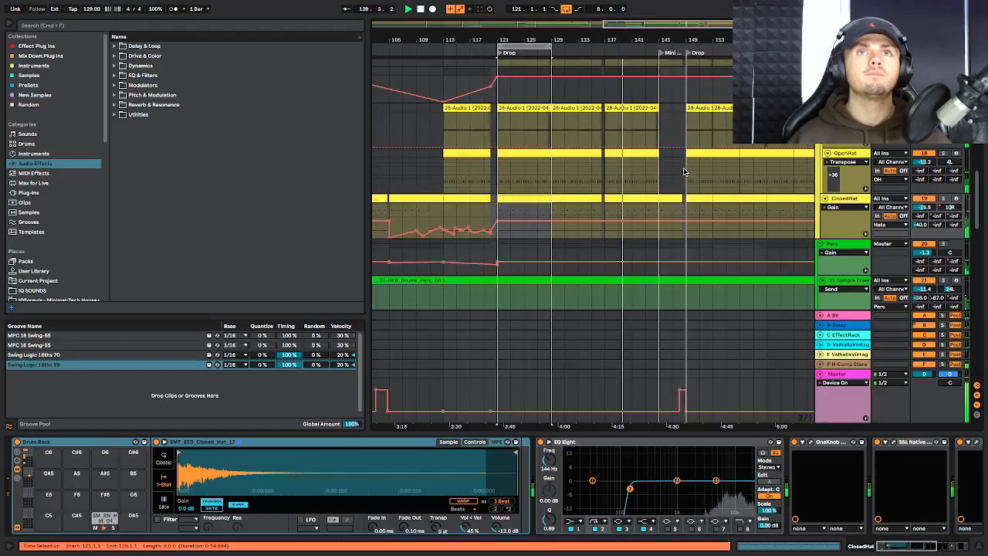
scroll(672, 144, "up", 2)
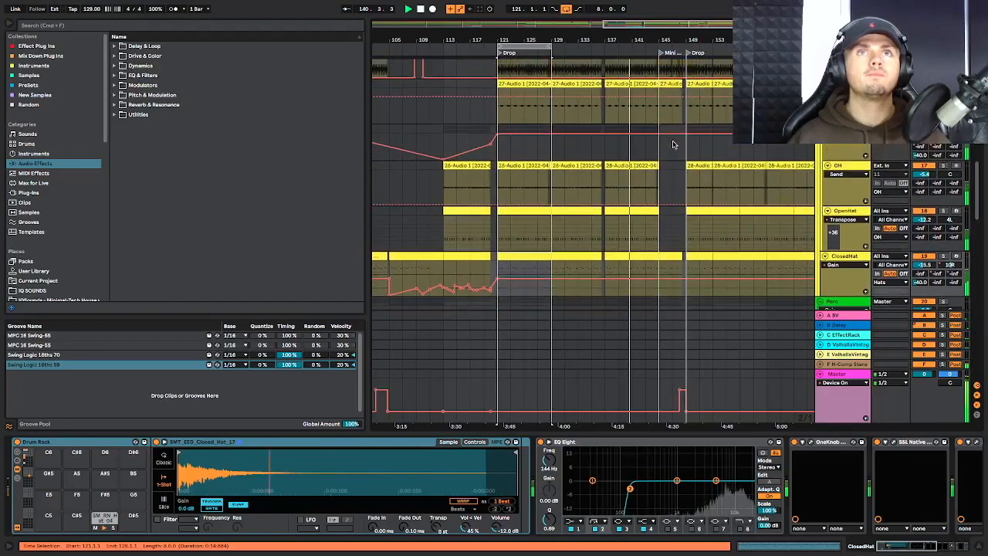
scroll(672, 144, "up", 5)
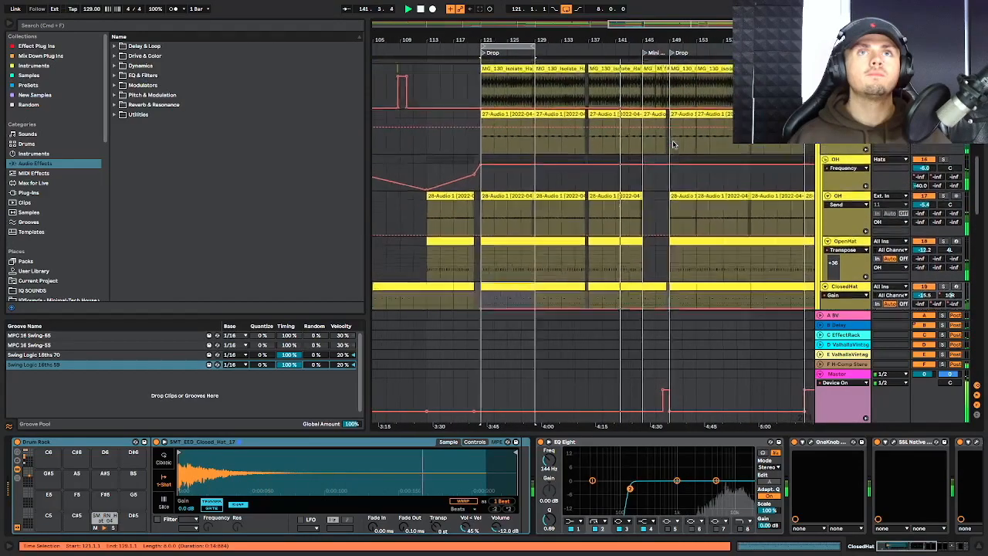
scroll(672, 144, "up", 6)
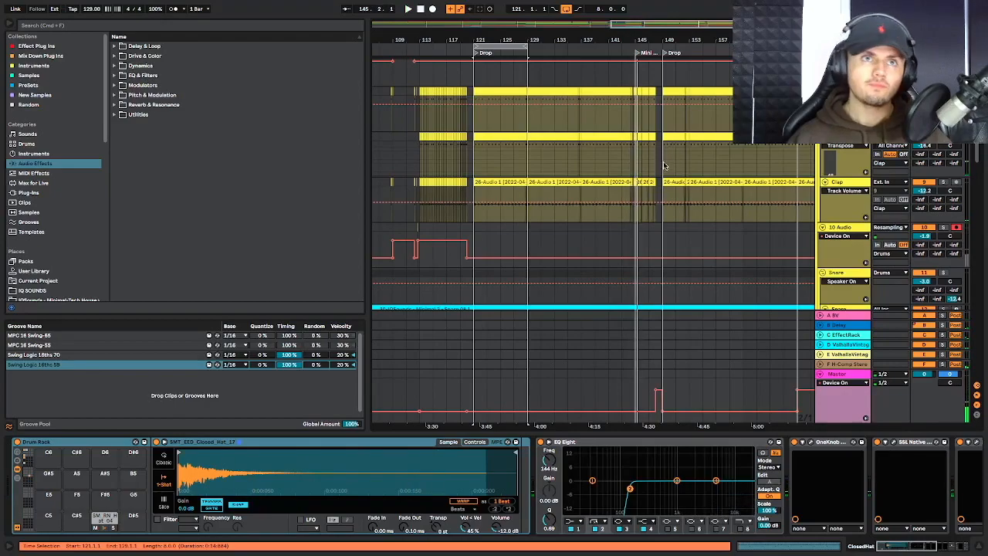
scroll(506, 245, "left", 2)
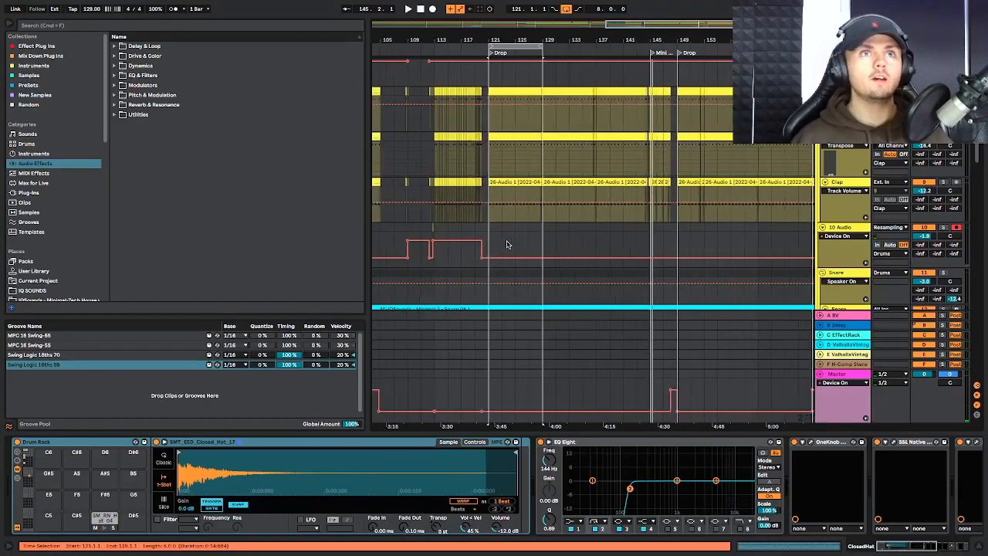
scroll(507, 245, "up", 5)
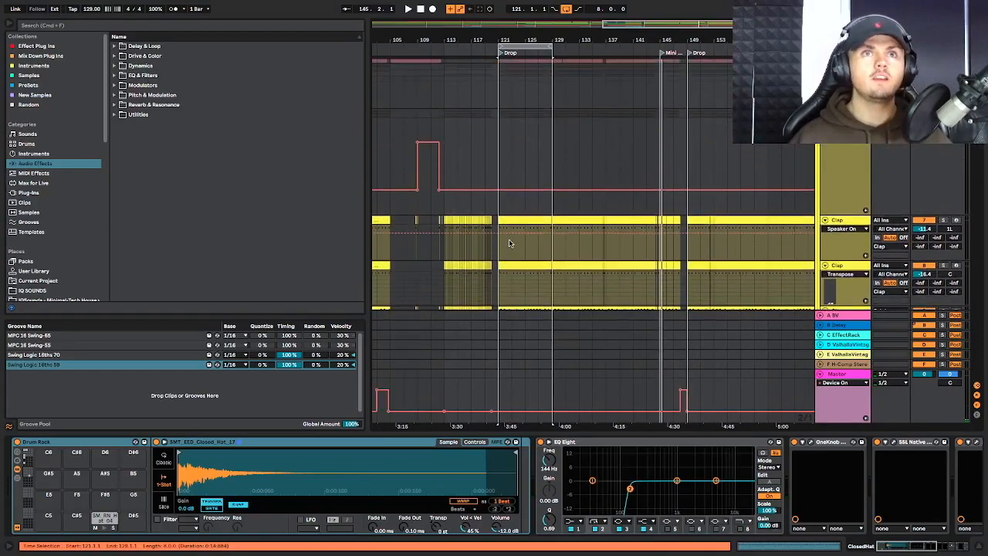
scroll(509, 244, "up", 2)
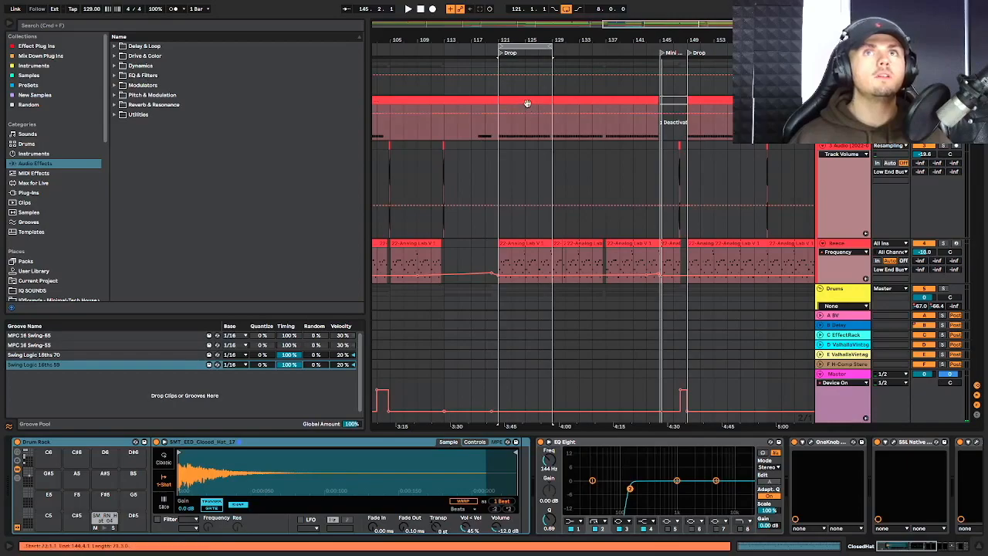
- Solo the Low End Bus in the mixer, play the looped drop and return to the arrangement
key("Tab")
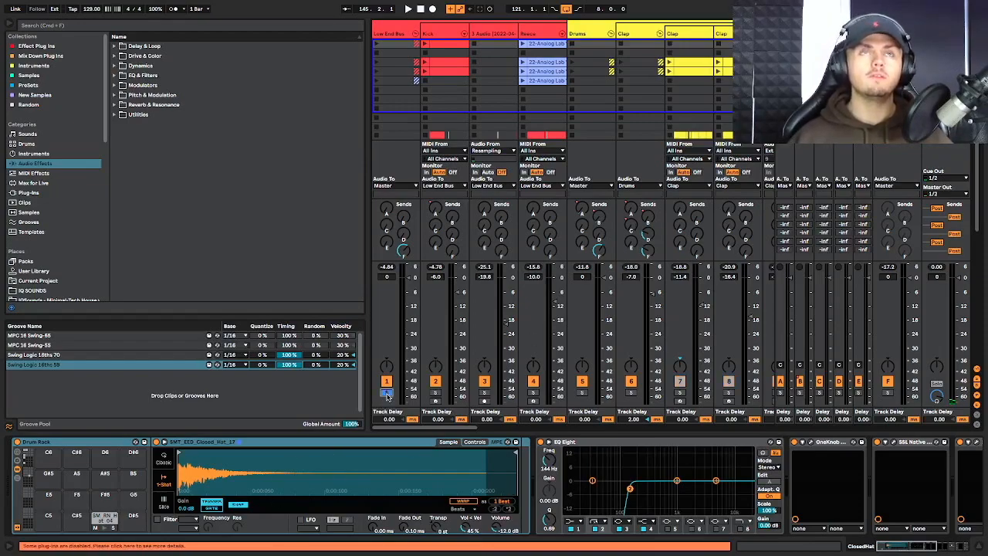
key("space")
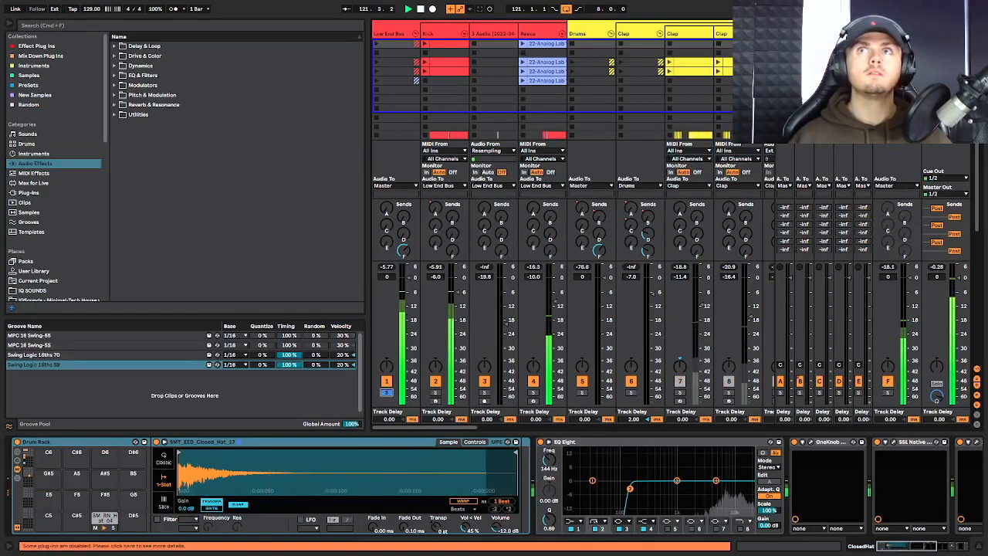
key("Tab")
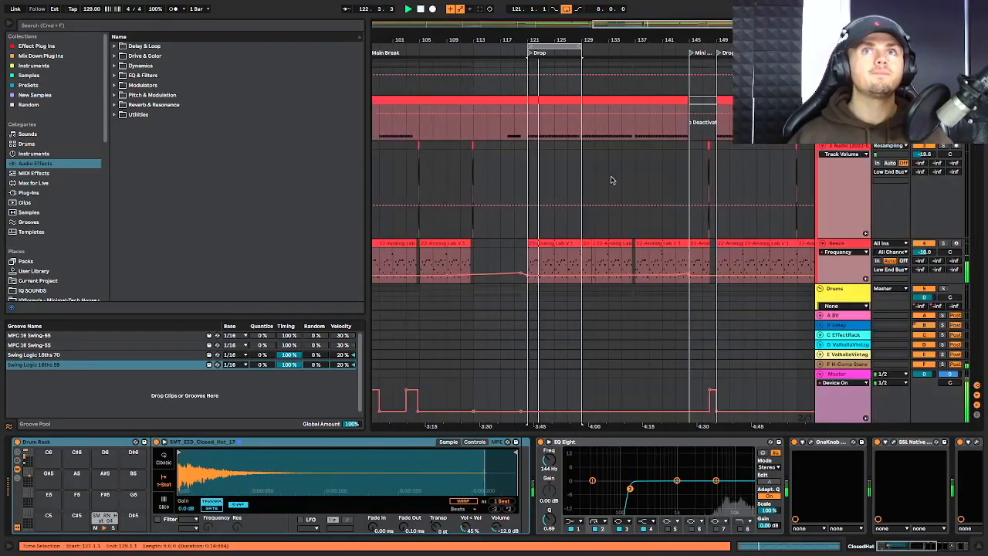
- Show the Kick track's devices and examine the start of the SM_CU_128_Aos_Kick sample's waveform up close
left_click(841, 100)
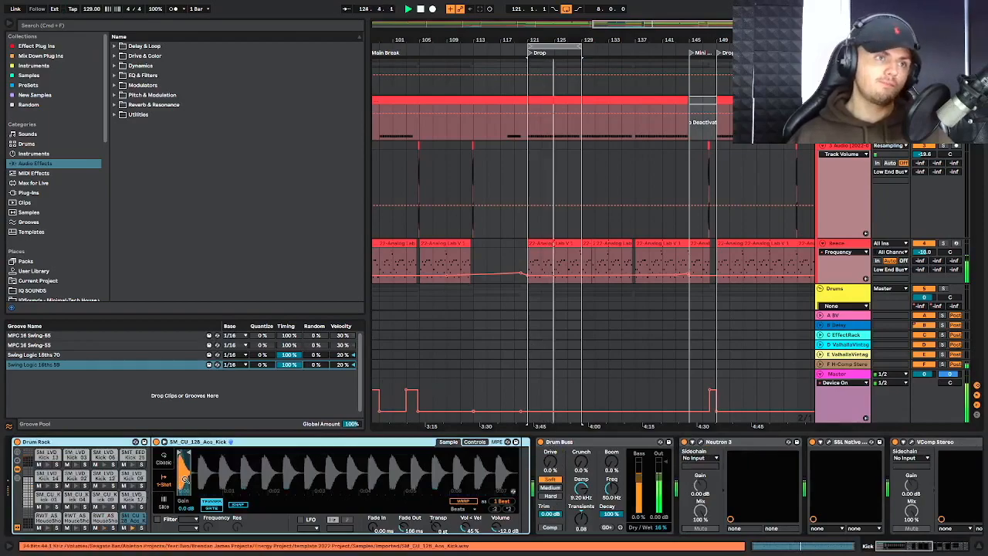
scroll(179, 480, "up", 3)
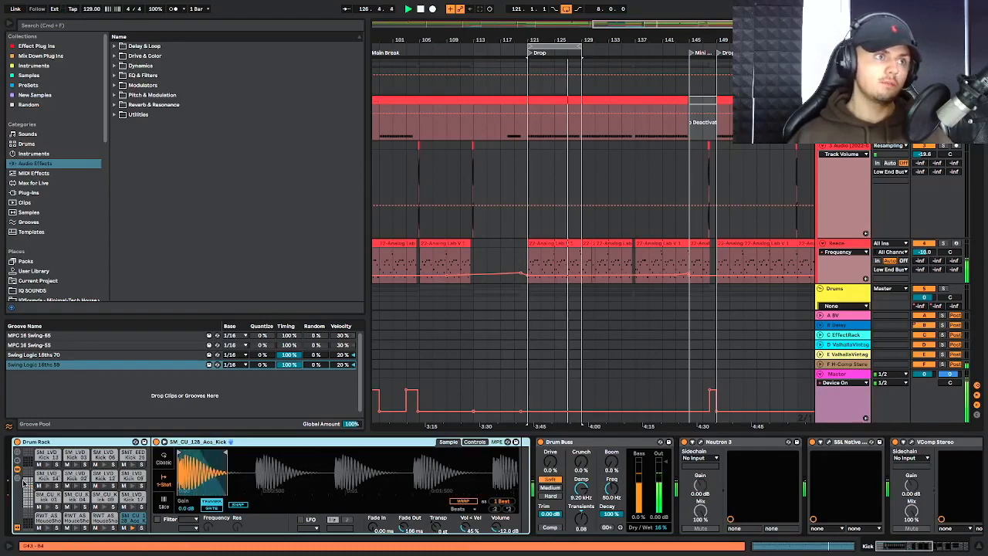
scroll(203, 484, "up", 5)
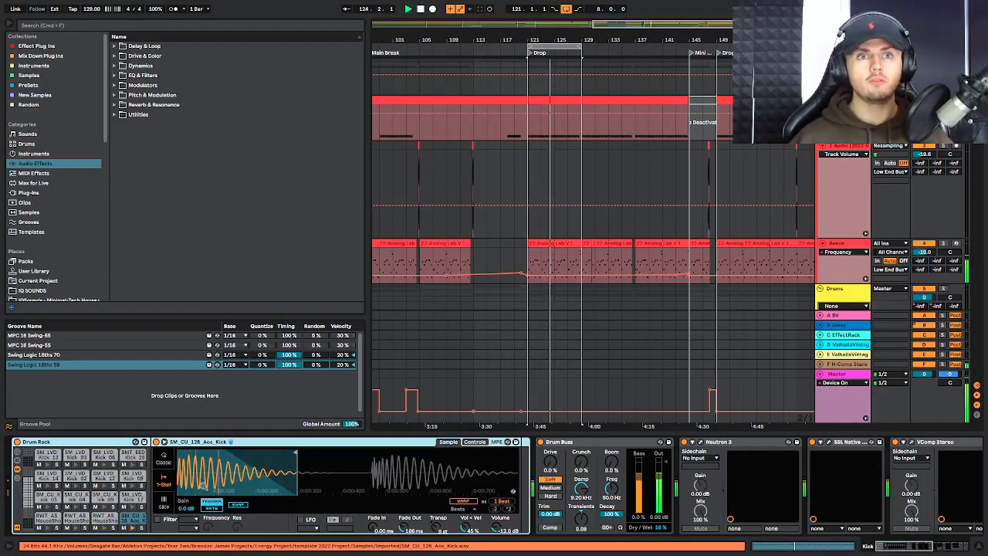
- Examine the Kick's Drum Buss settings, open its Neutron 3 plugin to view the Sculptor module, and stop playback
scroll(372, 476, "right", 4)
scroll(503, 489, "right", 3)
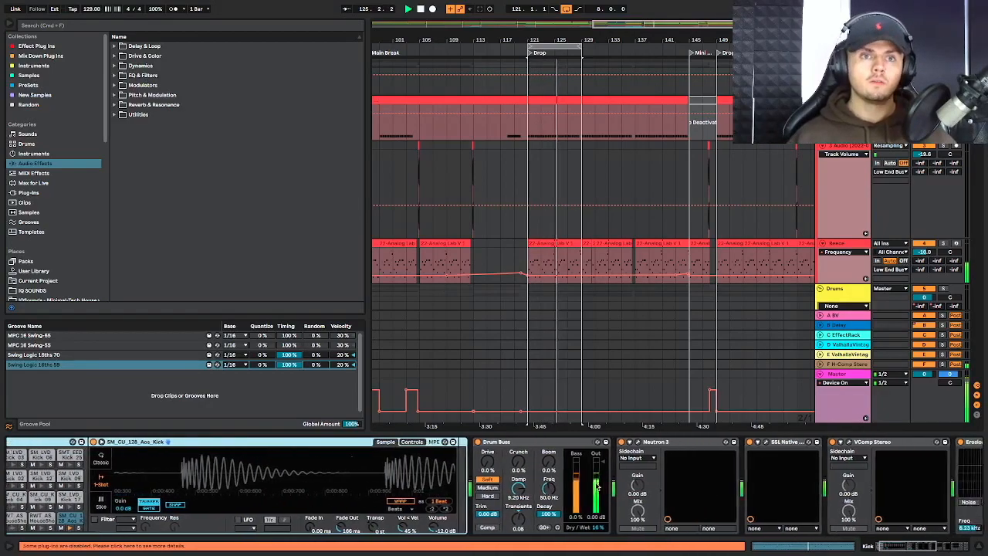
scroll(503, 490, "right", 2)
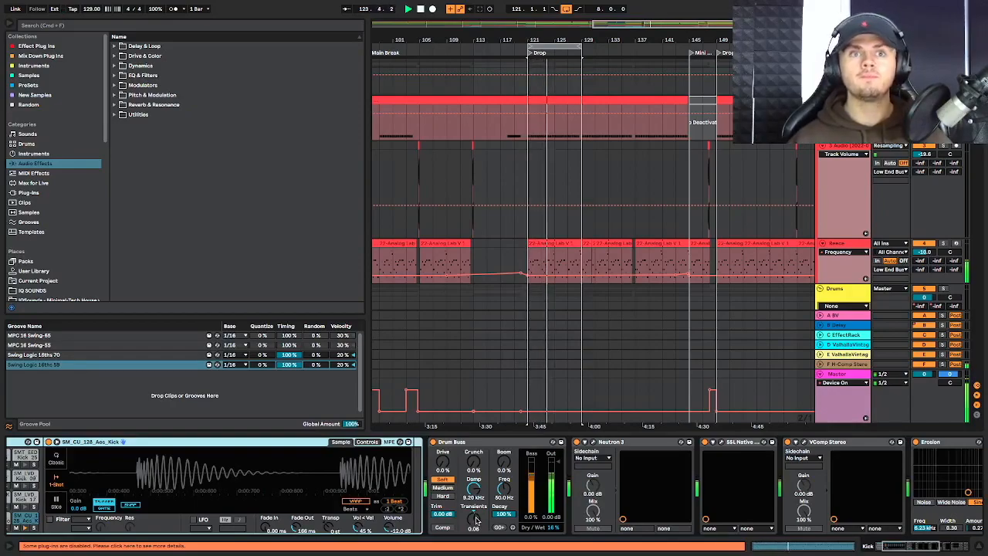
left_click(594, 445)
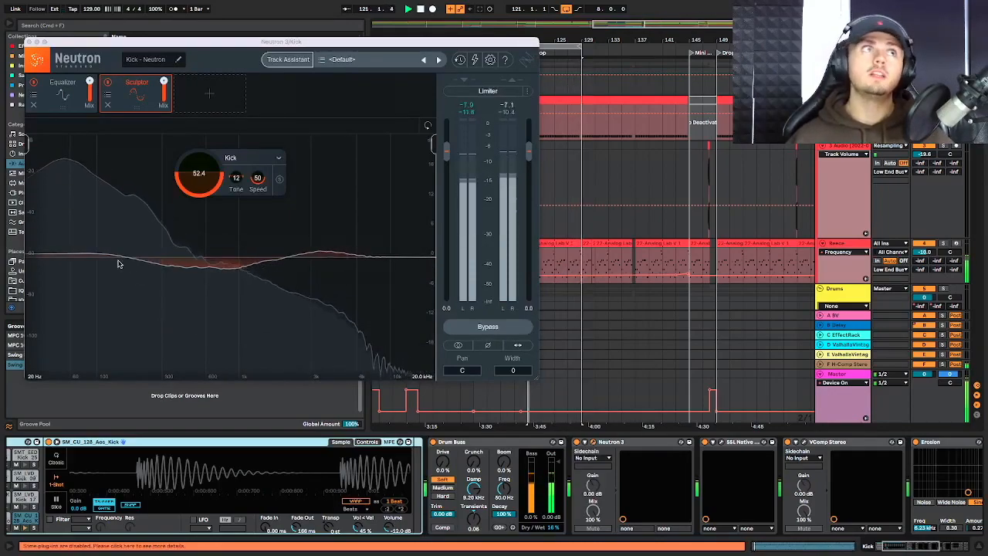
left_click(215, 94)
key("space")
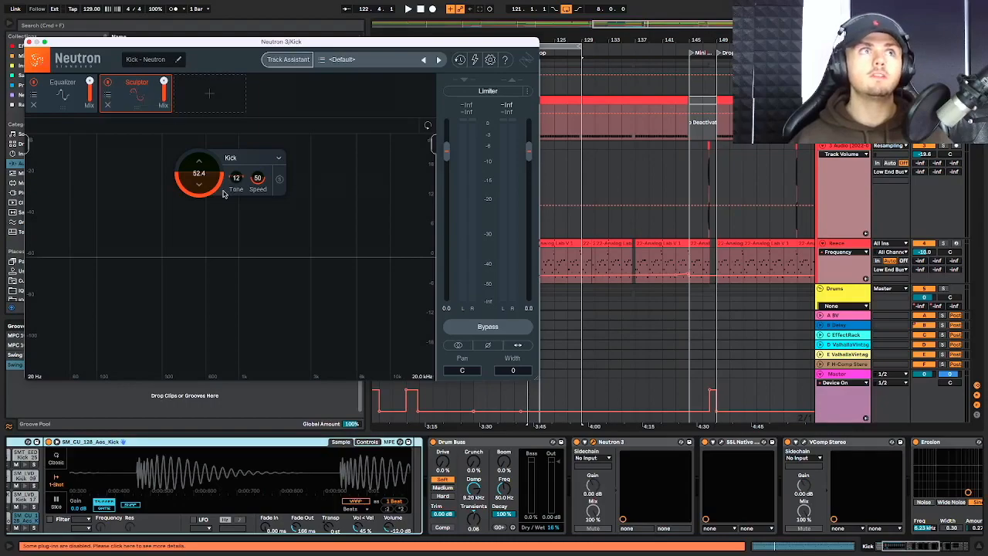
- Look through the Sculptor's instrument targets, including the Bass, Keys and Percussion groups, and leave Kick selected
left_click(268, 160)
mouse_move(262, 177)
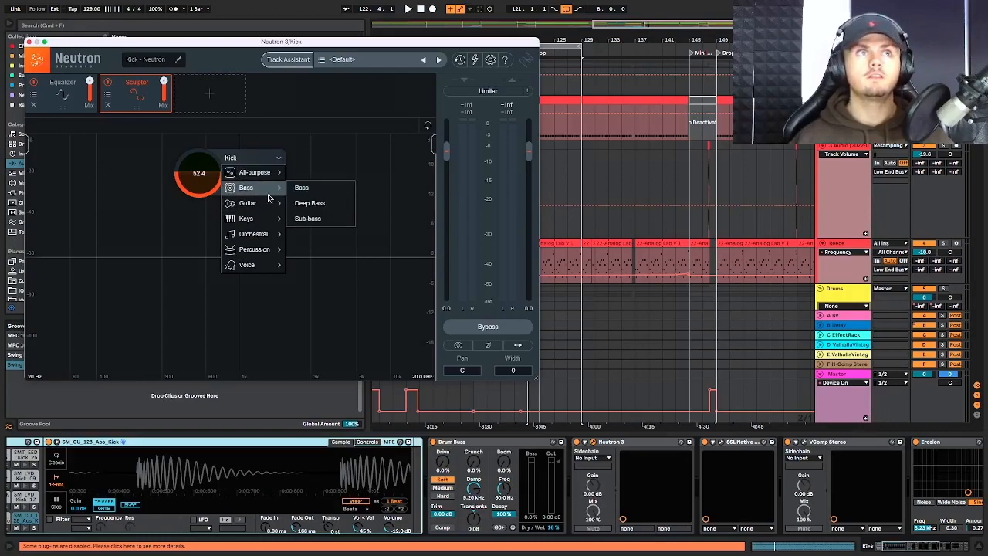
mouse_move(257, 231)
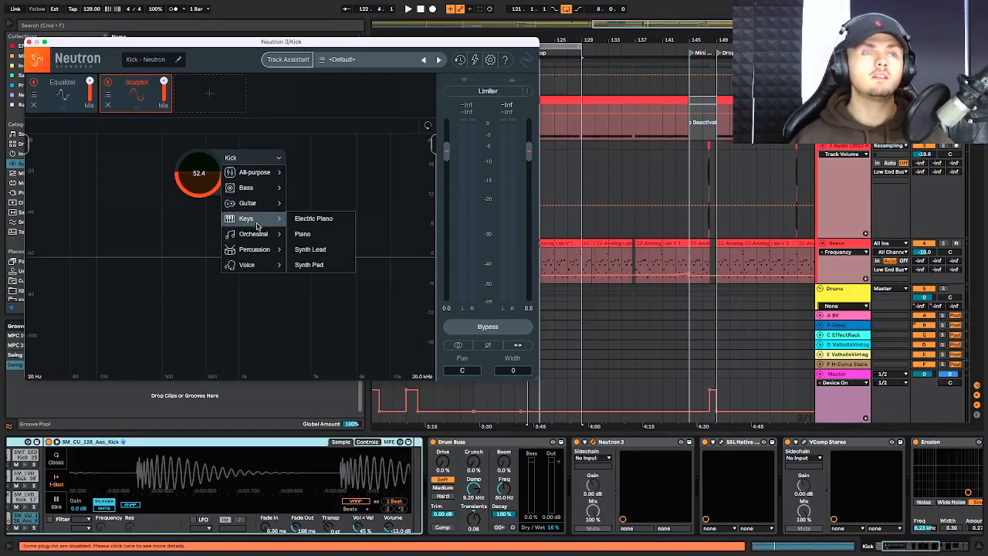
mouse_move(256, 250)
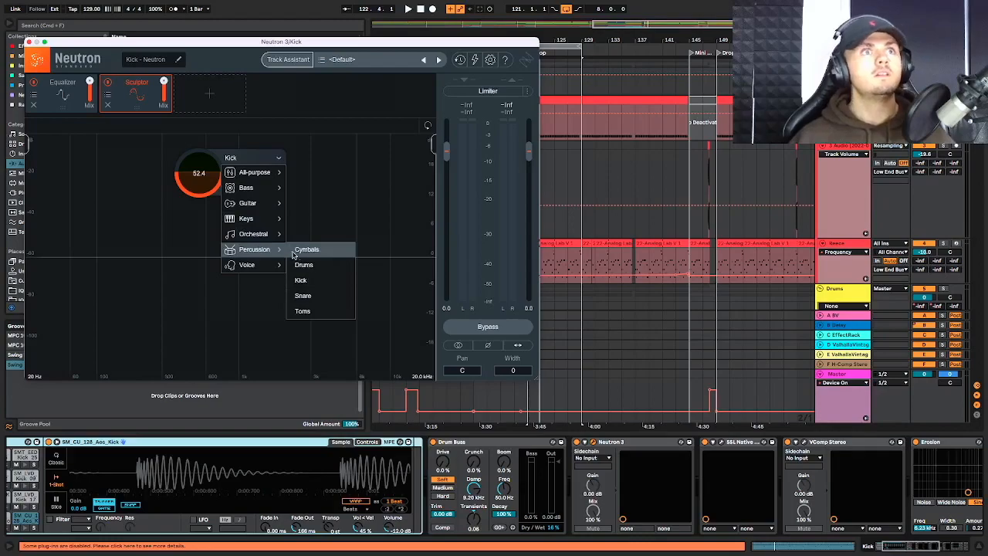
left_click(332, 106)
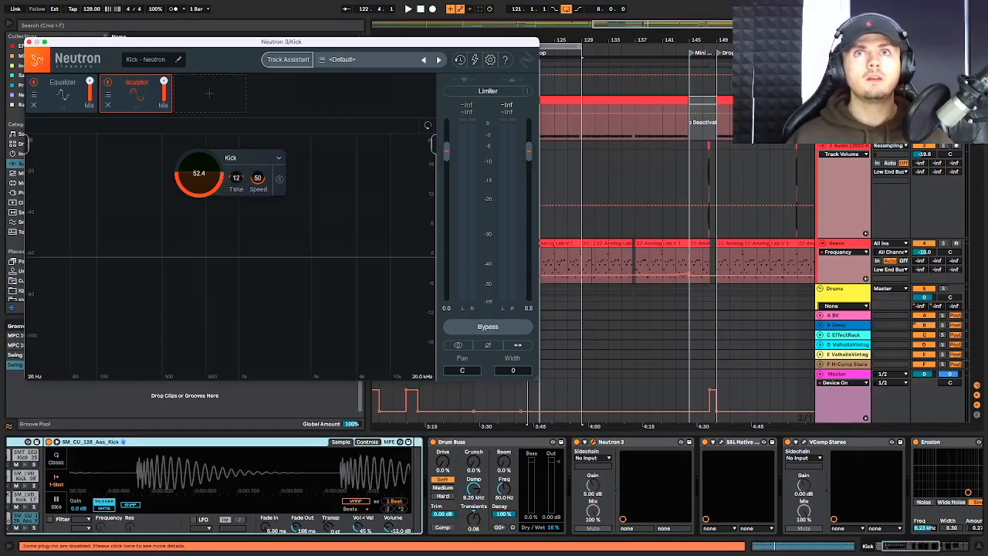
- Play the drop from bar 121 and compare the kick with Neutron's Sculptor bypassed and re-enabled
left_click(675, 164)
left_click_drag(542, 136, 708, 132)
left_click(695, 138)
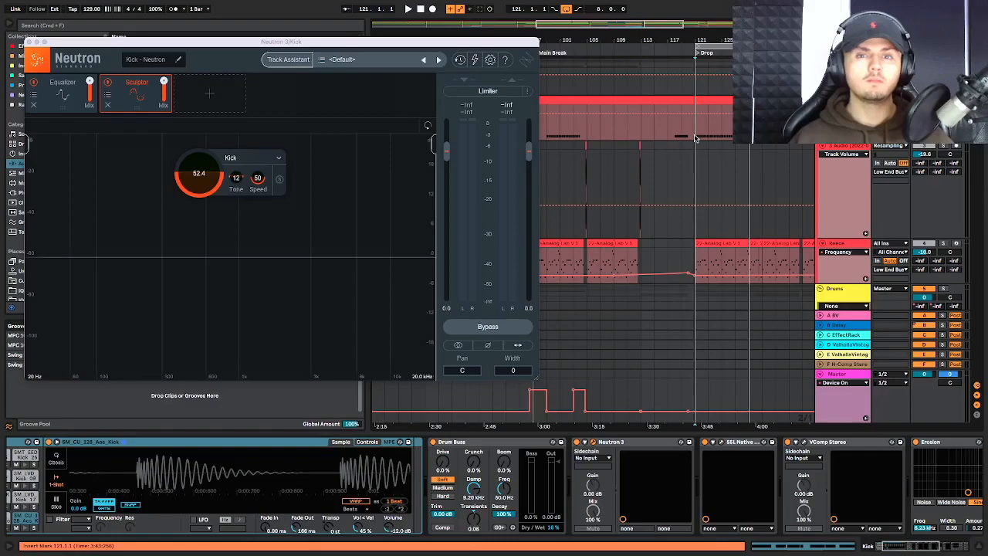
key("space")
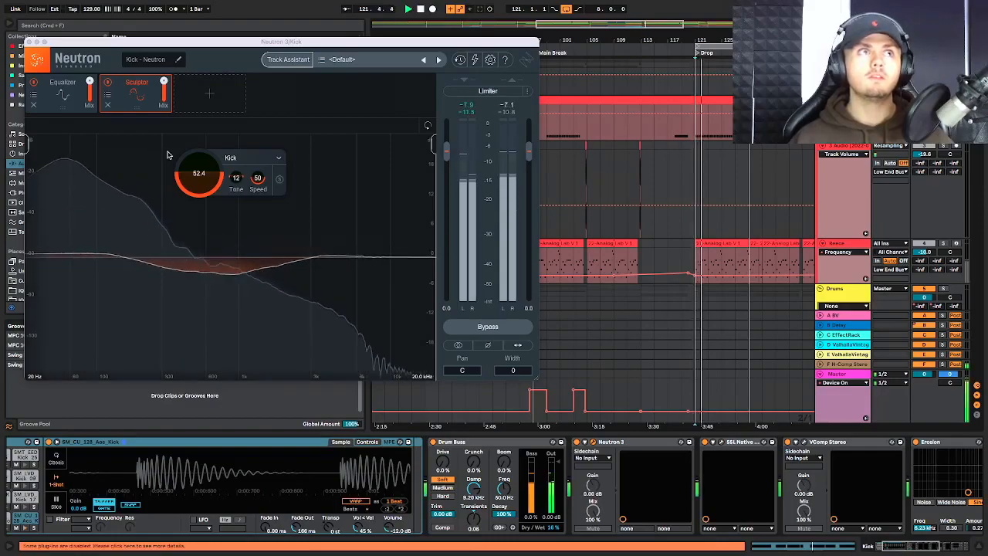
left_click(107, 83)
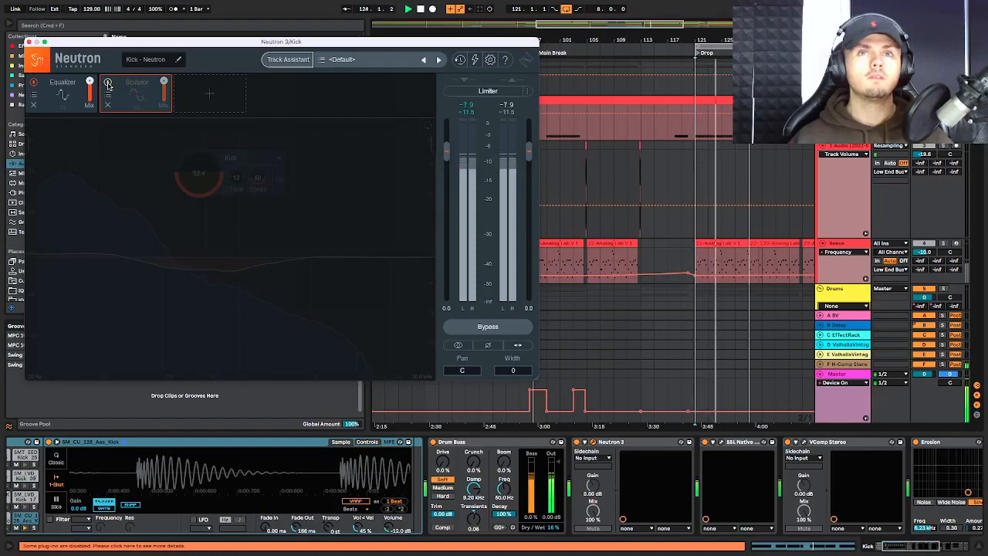
left_click(107, 83)
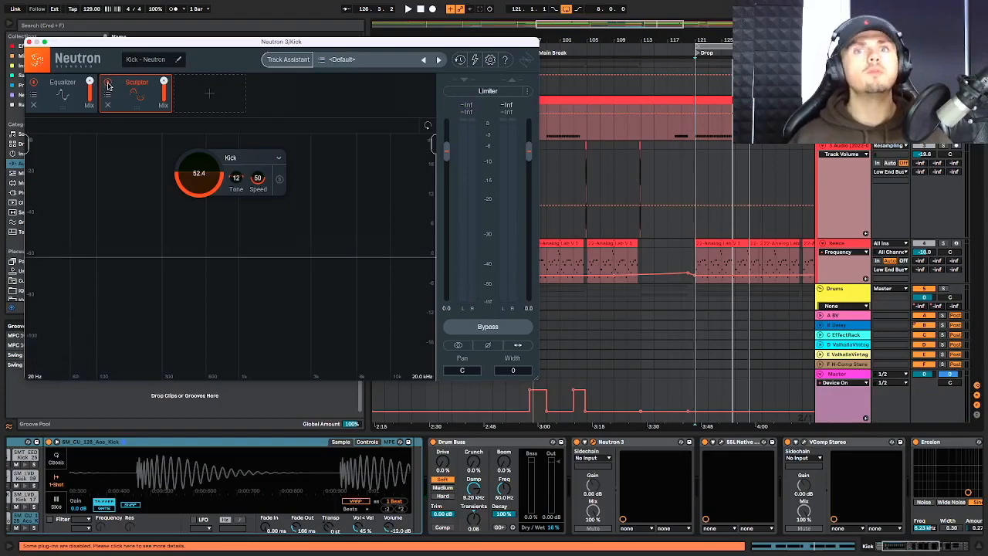
key("space")
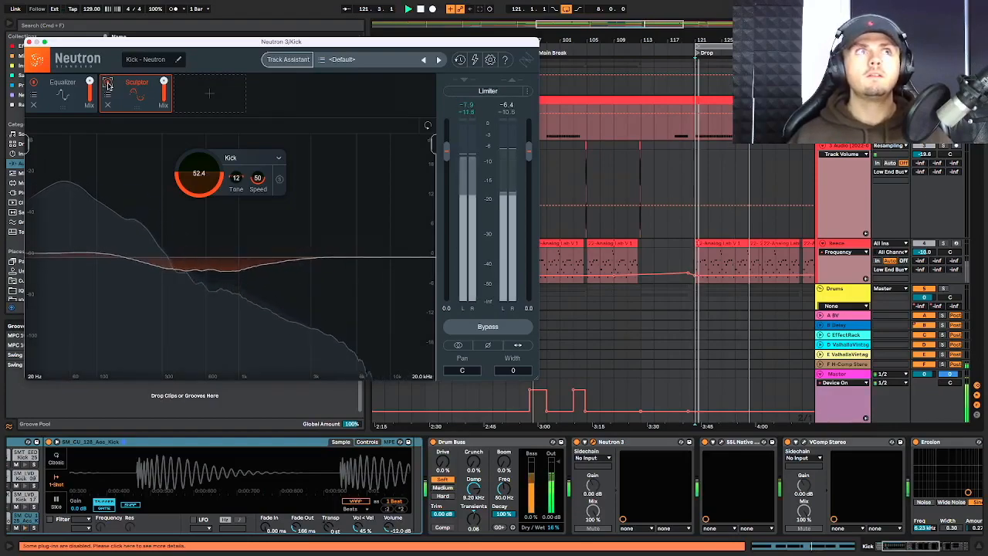
- Open the Kick's SSL Native X-Saturator, set its Drive to 0.0 and stop playback
scroll(652, 446, "right", 3)
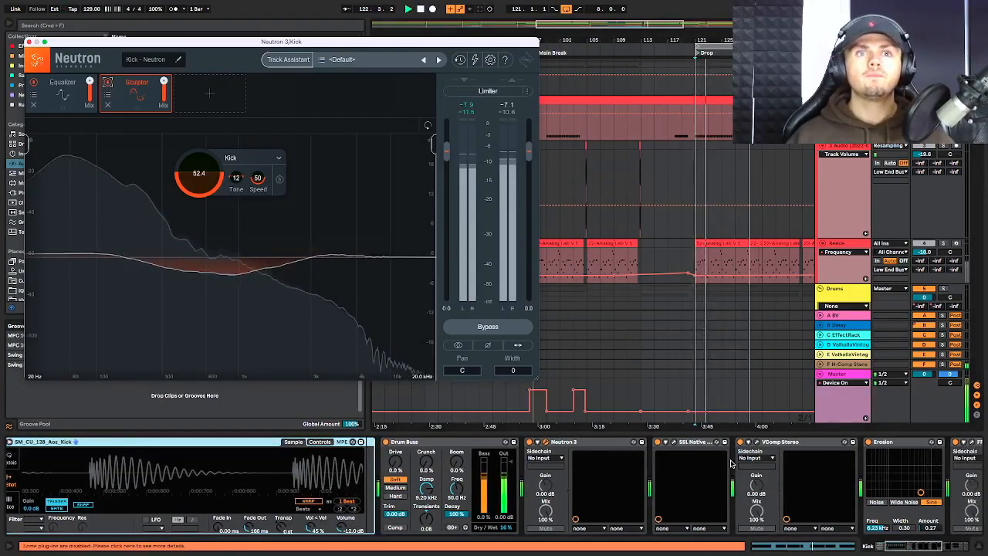
left_click(648, 444)
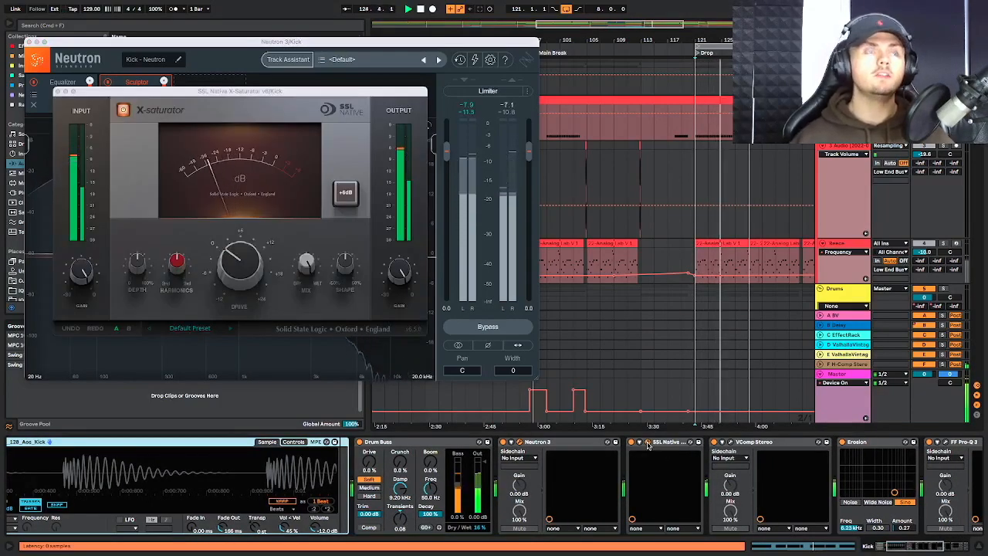
mouse_move(229, 265)
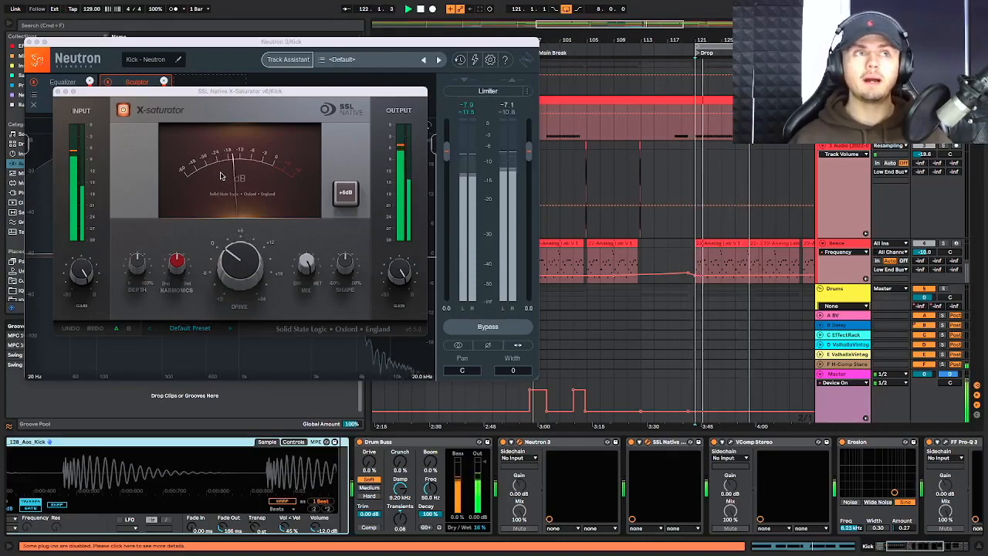
left_click_drag(224, 260, 223, 258)
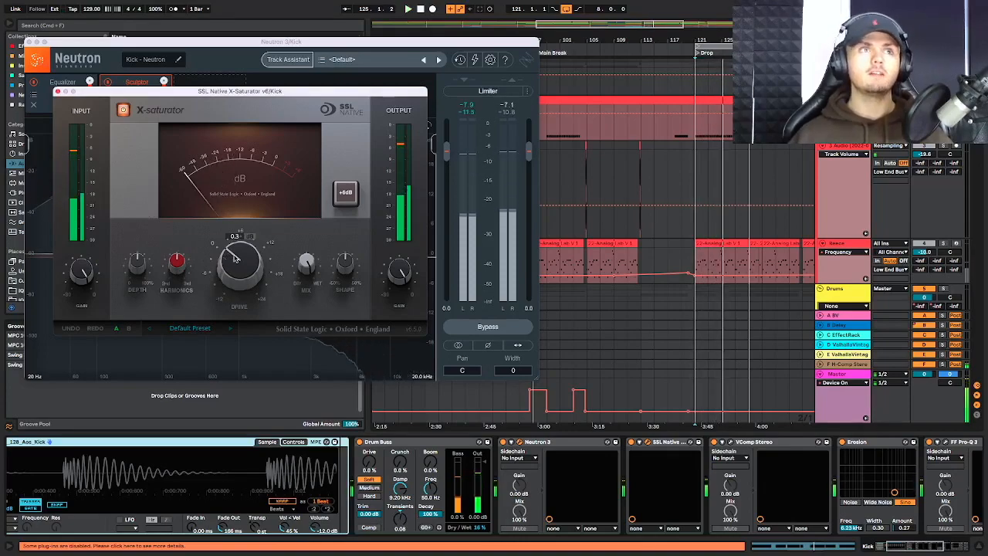
key("space")
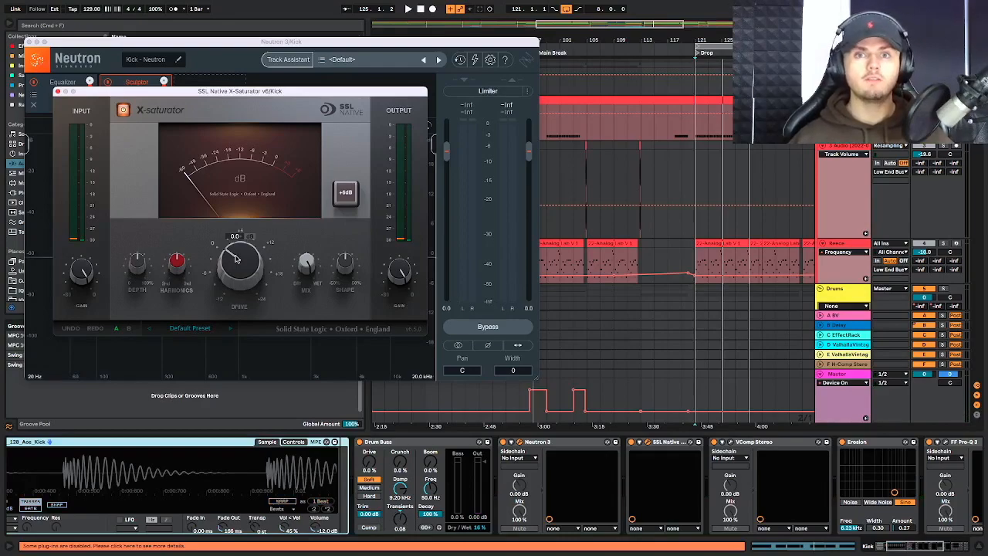
- Open the Kick's VComp Stereo compressor, look through its factory presets, keep Kick Drum and close the plugin window
left_click(730, 443)
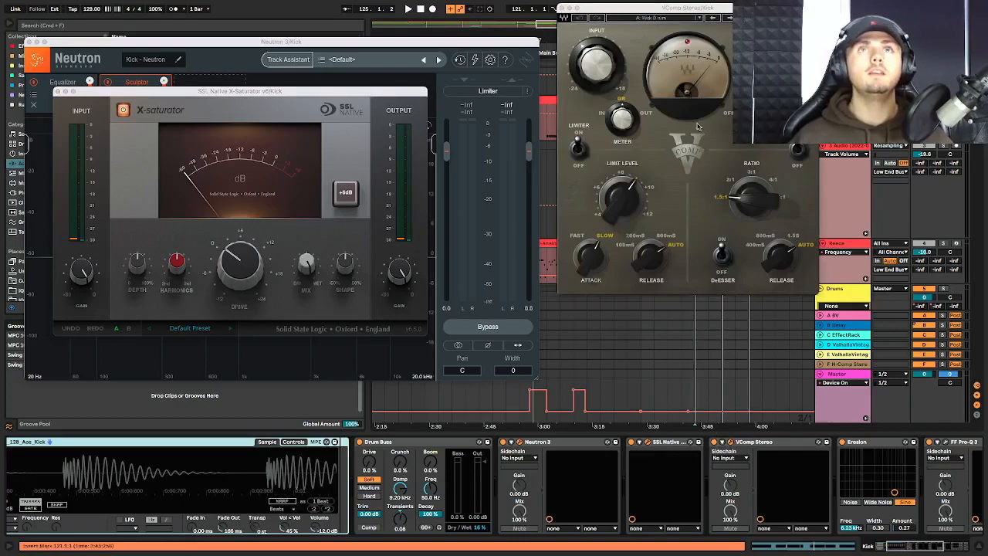
left_click(689, 22)
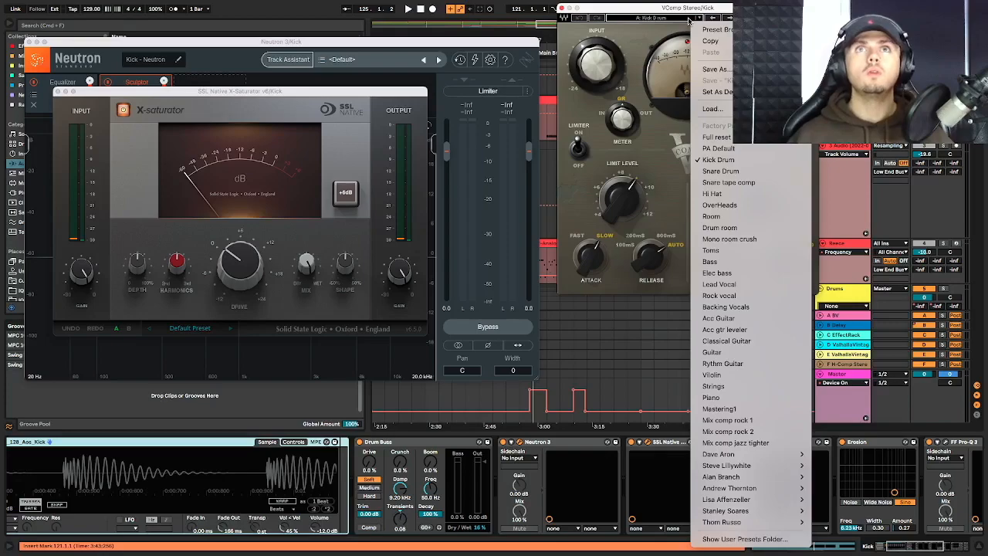
left_click(650, 44)
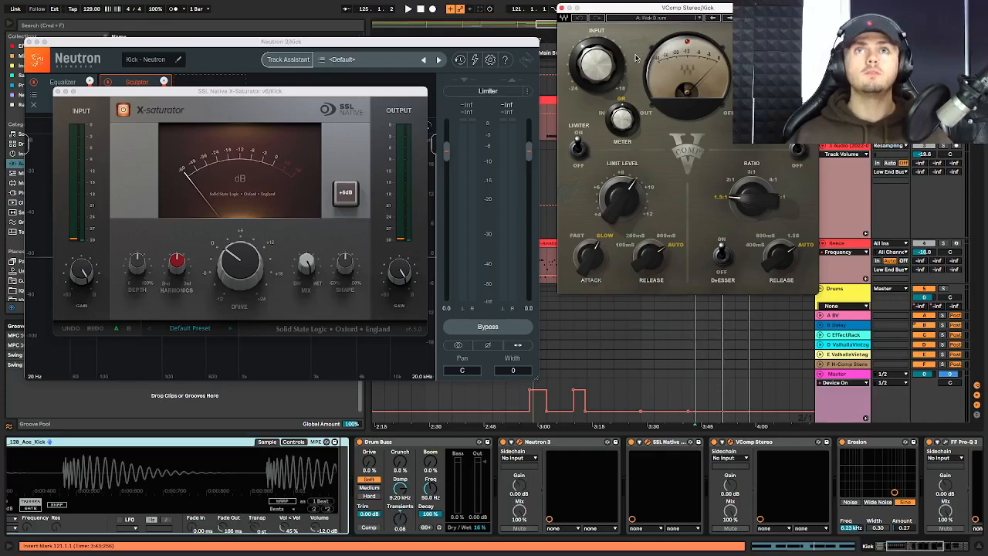
left_click(560, 9)
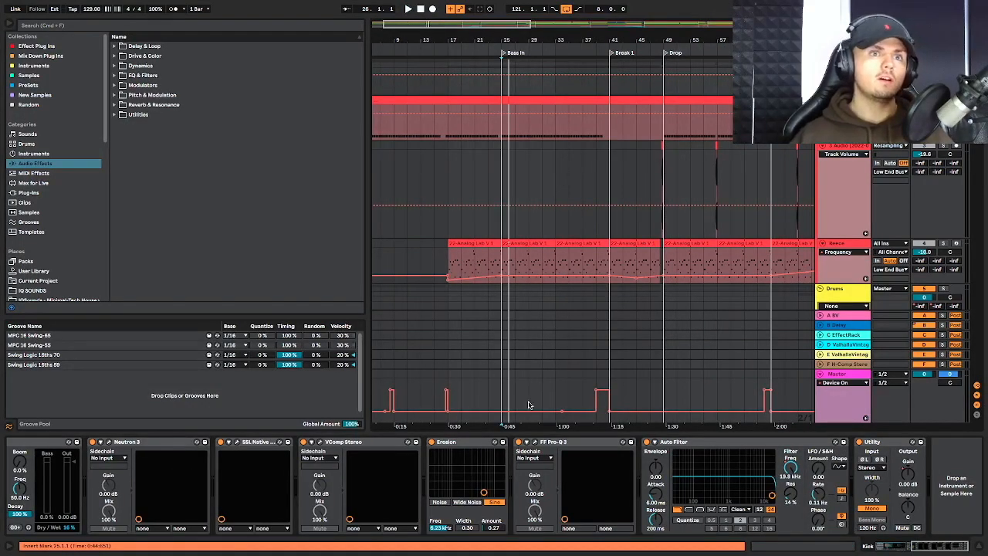
- Play from the Bass In marker at bar 25 and compare the kick with the Erosion effect switched on and off
key("space")
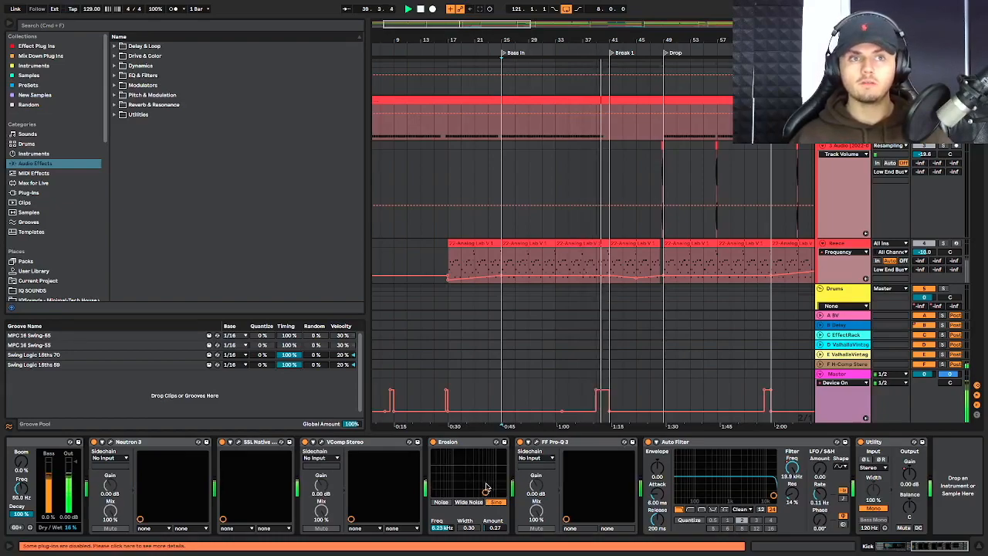
left_click(433, 442)
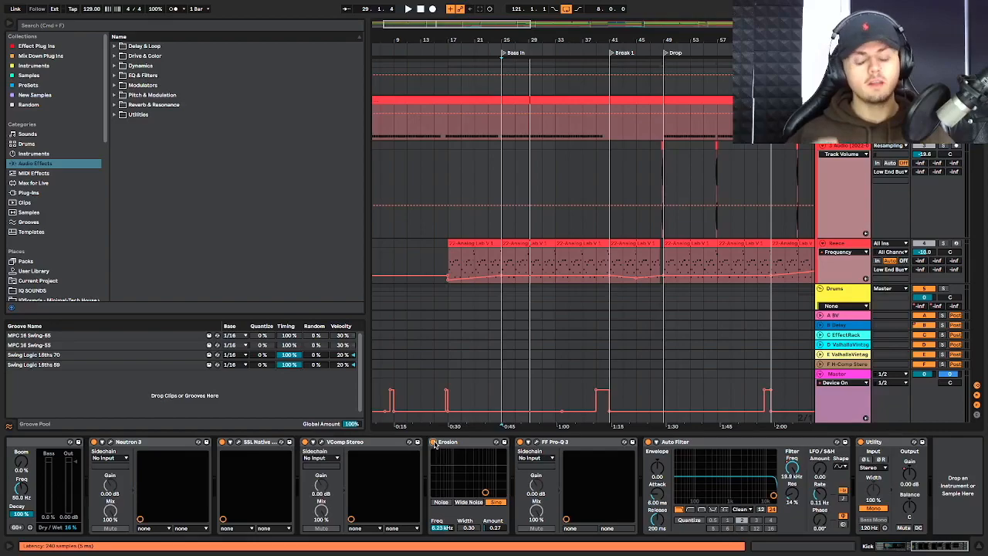
key("space")
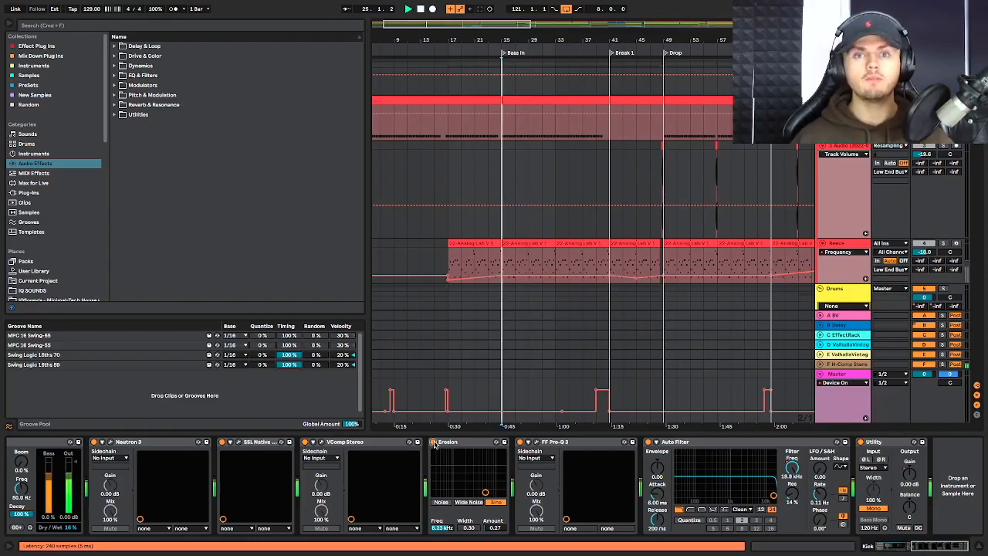
- Open the Kick's FF Pro-Q 3, inspect its mid boost, high dip and low-cut bands, and select the Auto Filter device
left_click(537, 442)
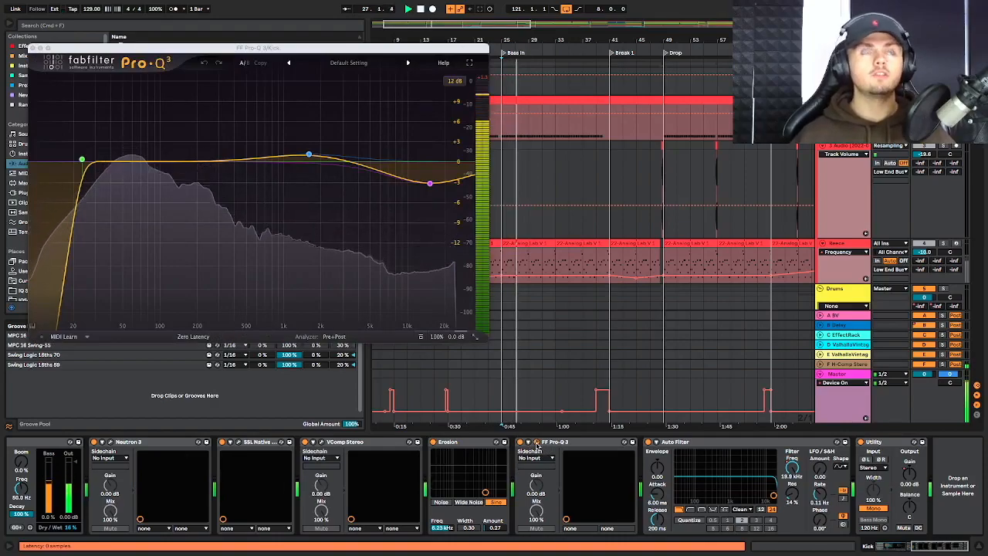
mouse_move(312, 159)
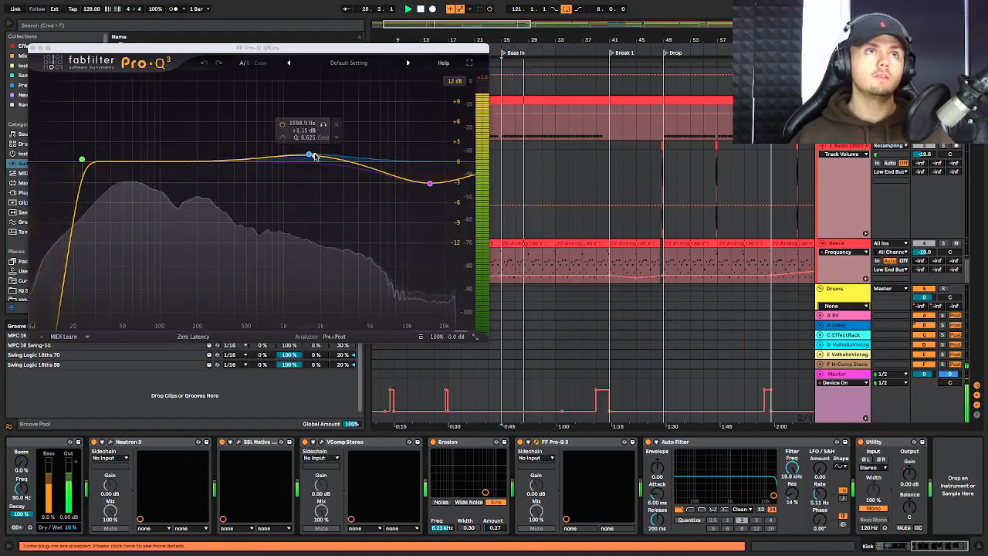
mouse_move(428, 182)
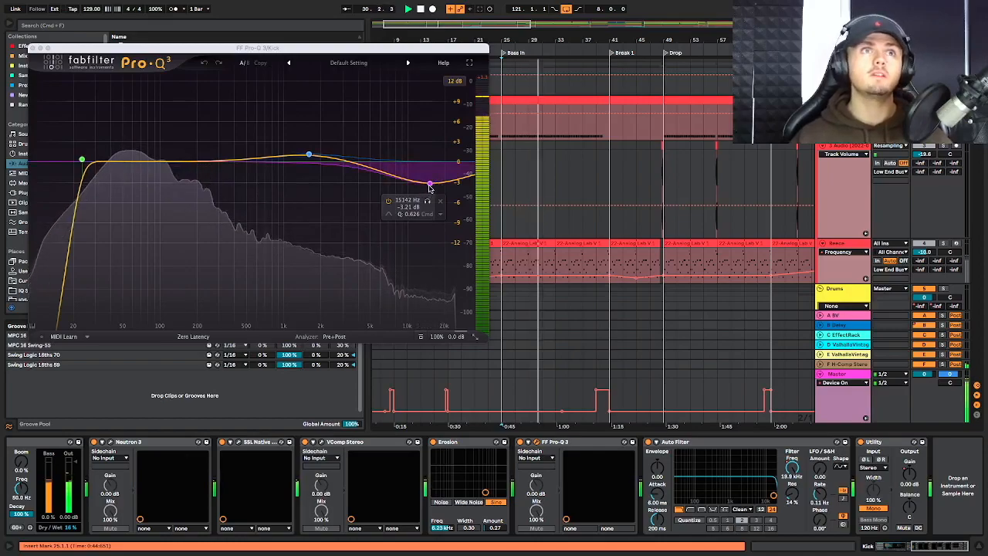
mouse_move(83, 160)
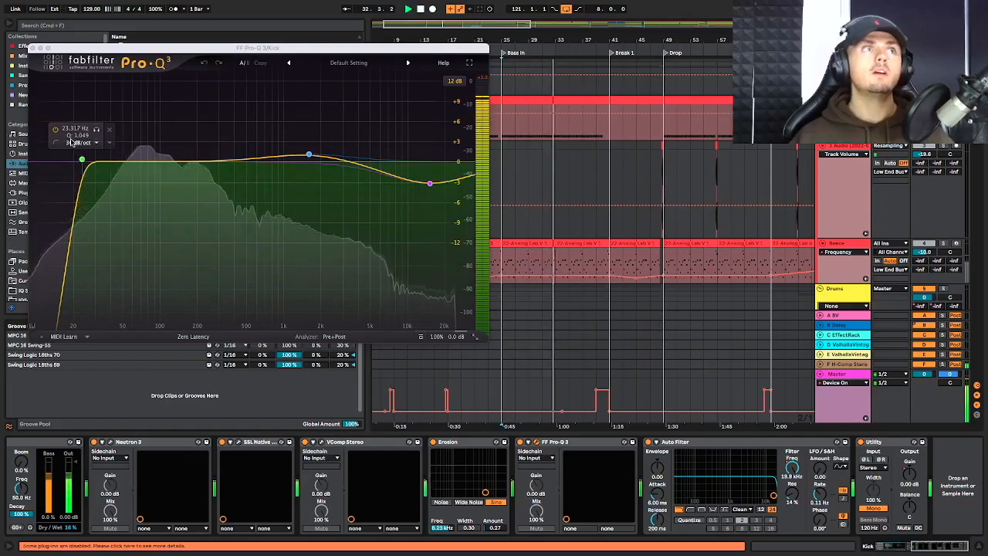
left_click(82, 158)
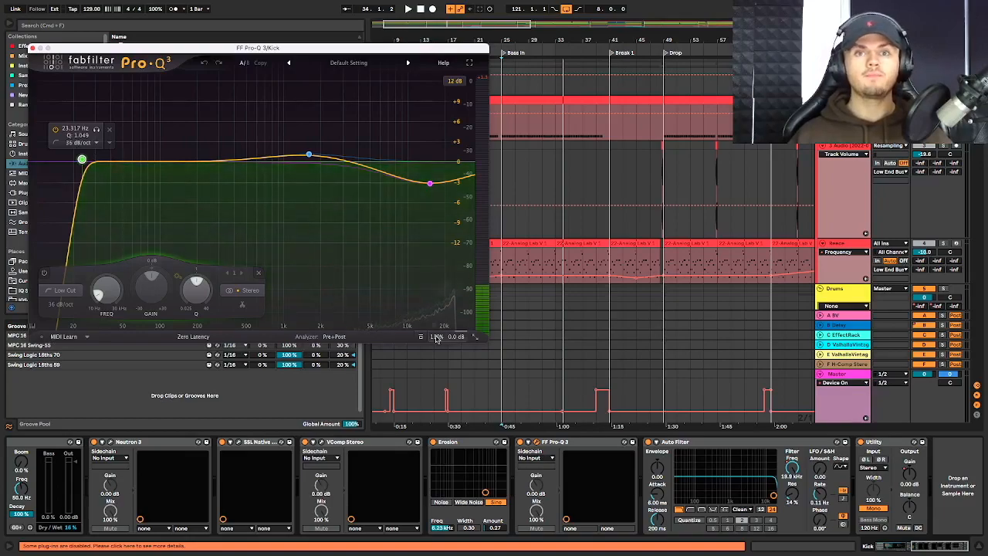
left_click(700, 446)
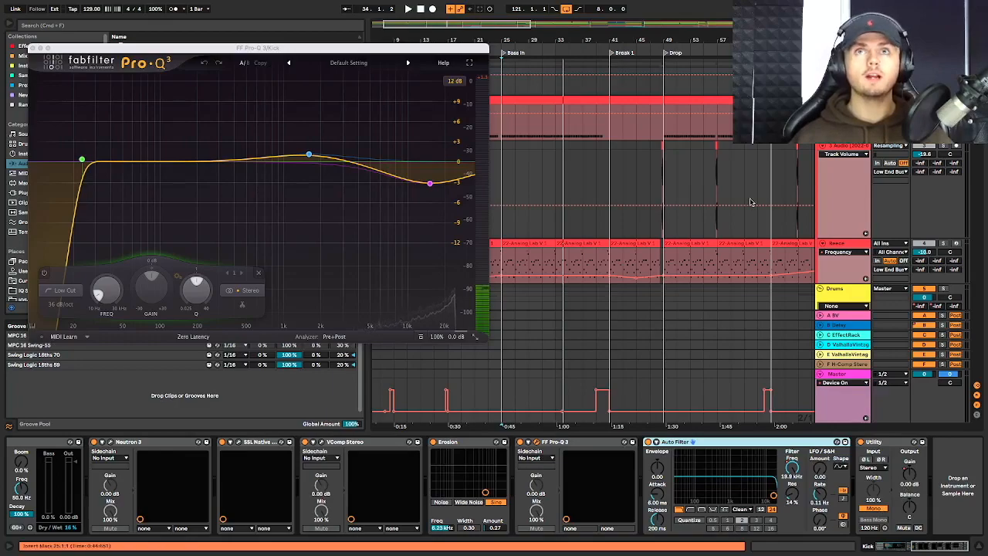
- Show the notes of the Reece clip starting at bar 25 and briefly play it from there
key("space")
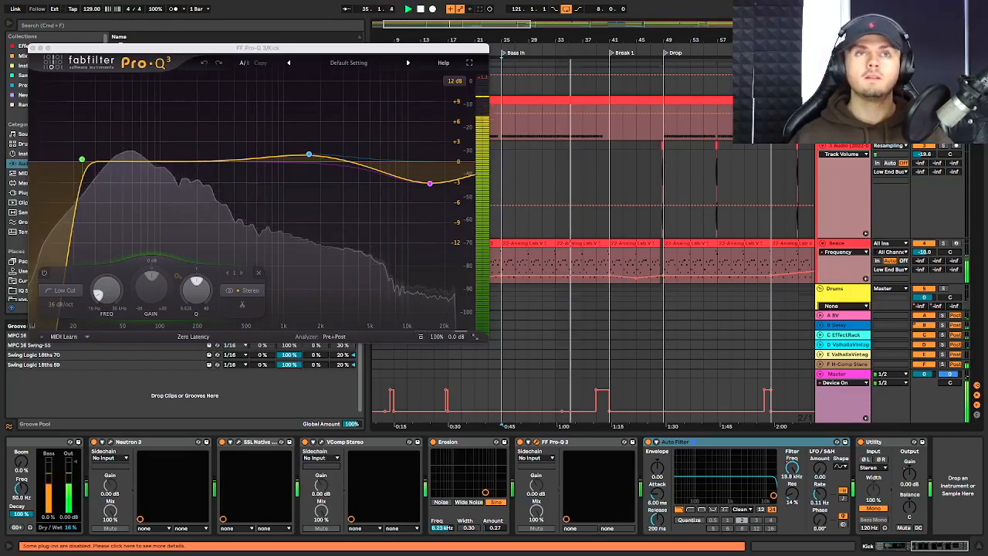
scroll(578, 242, "up", 5)
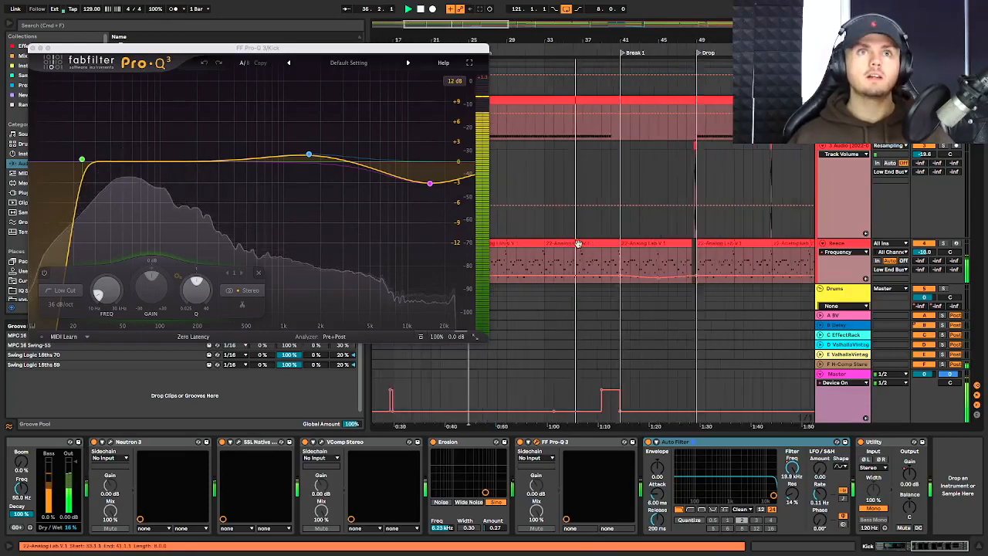
scroll(578, 242, "left", 3)
left_click(565, 243)
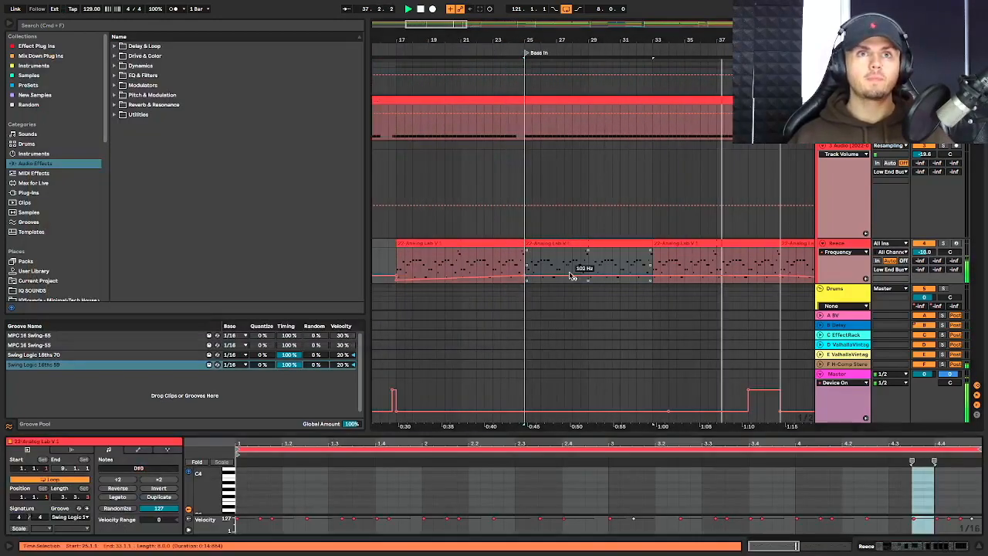
key("space")
key("space")
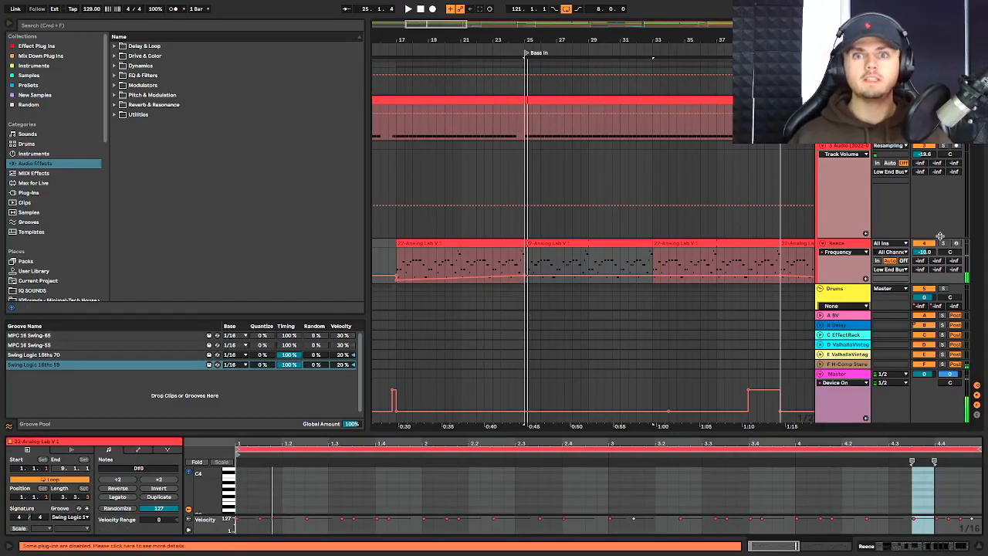
- Show the Reece track's device chain from Operator to Auto Filter and play the soloed bass while viewing it
scroll(762, 219, "down", 1)
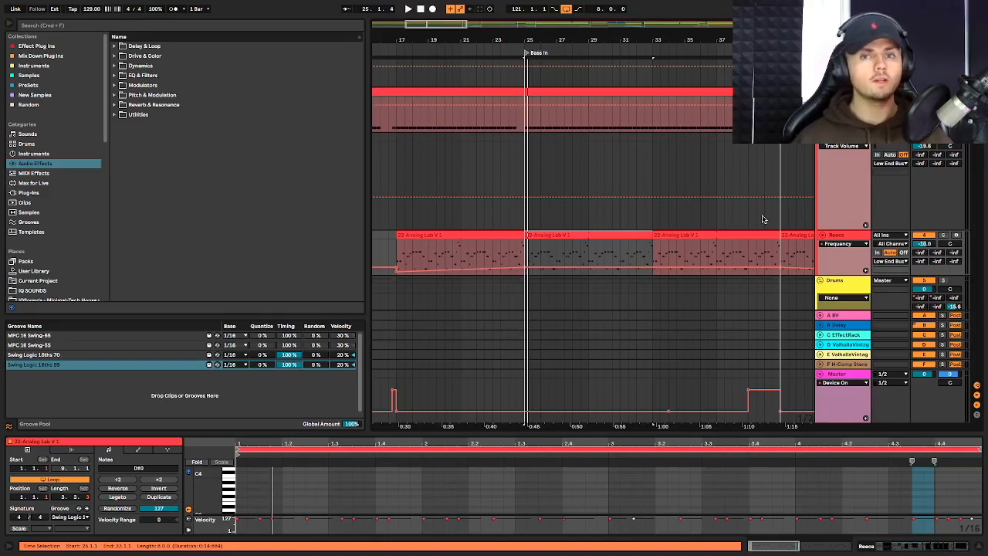
key("shift+Tab")
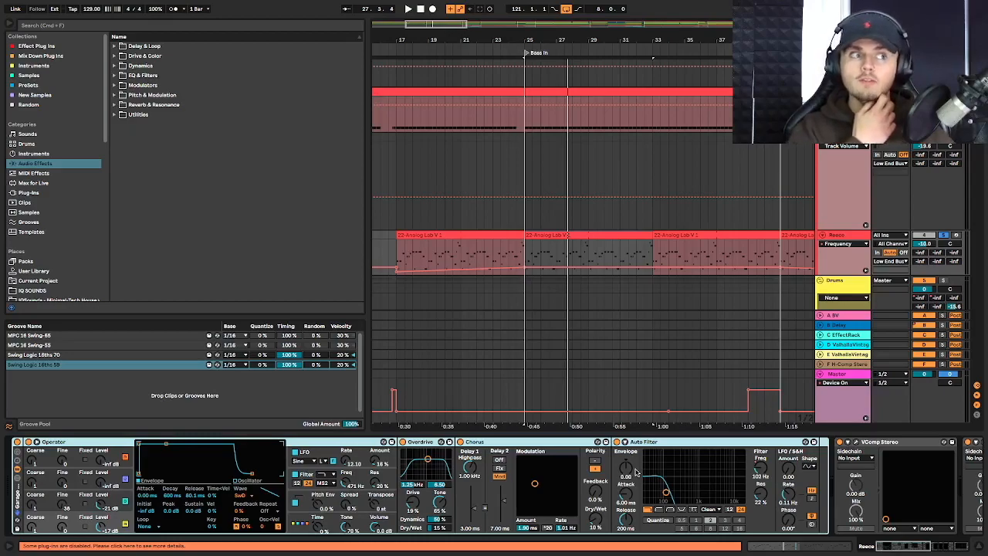
key("space")
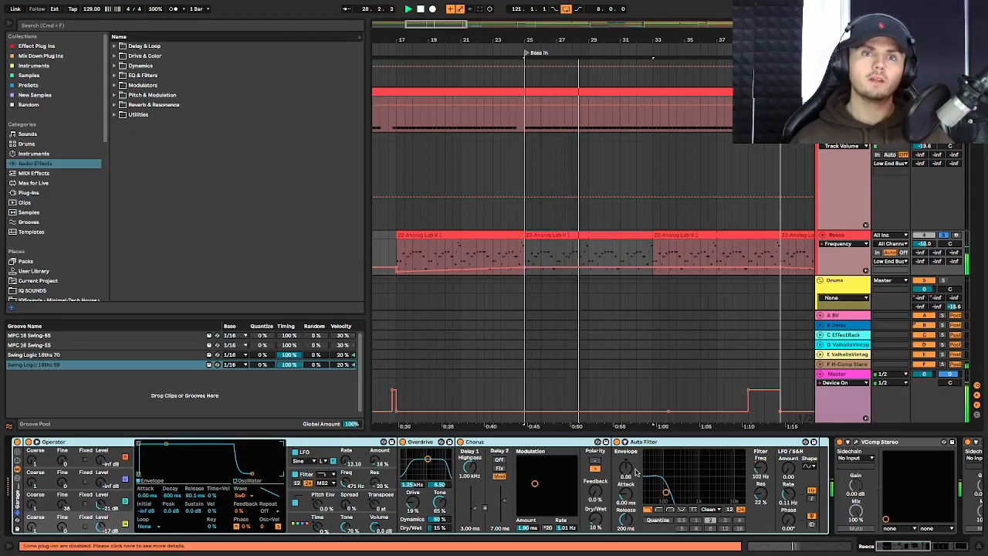
scroll(635, 472, "right", 2)
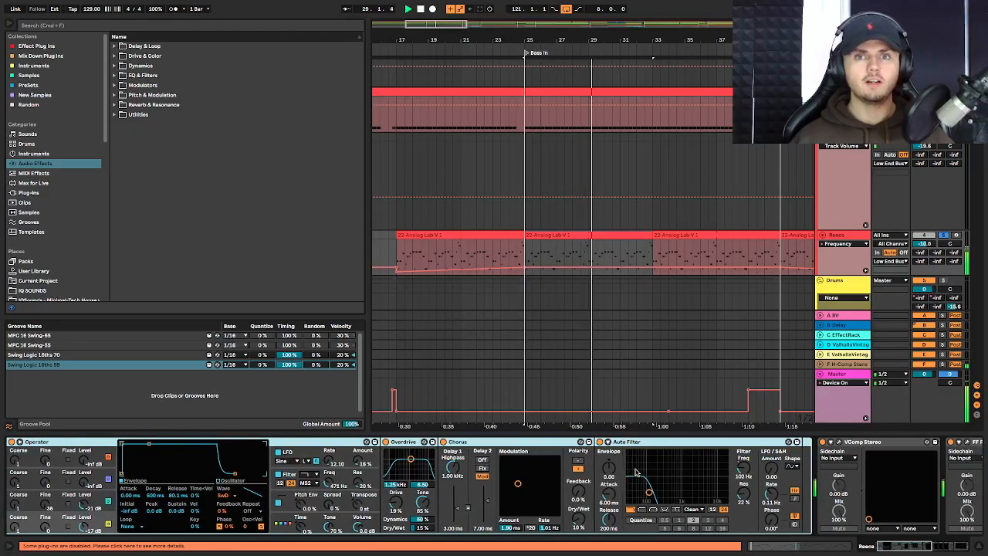
- Override the frequency automation of the Reece's Auto Filter, stop playback and re-enable the automation
mouse_move(743, 470)
left_mouse_down()
mouse_move(743, 443)
mouse_move(743, 470)
left_mouse_up()
right_click(743, 470)
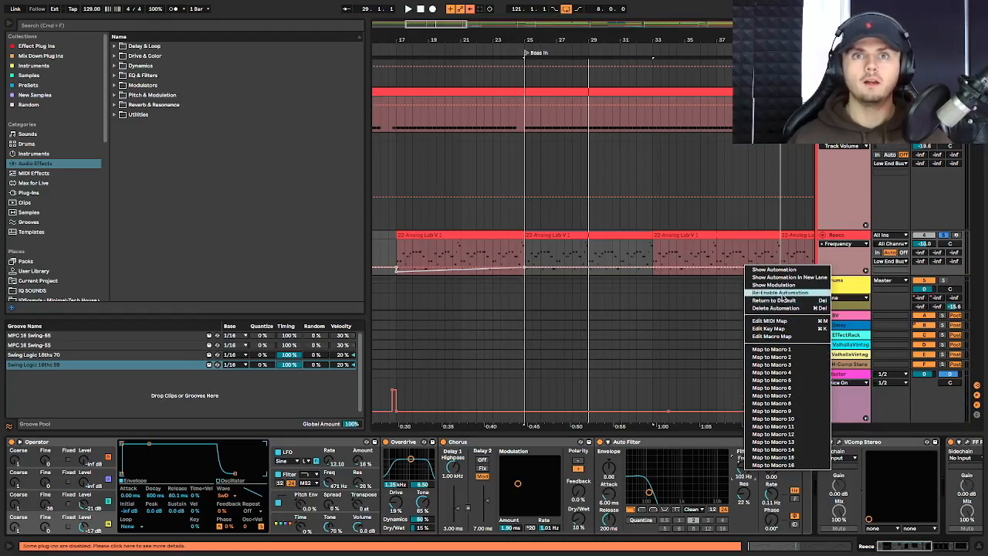
left_click(781, 293)
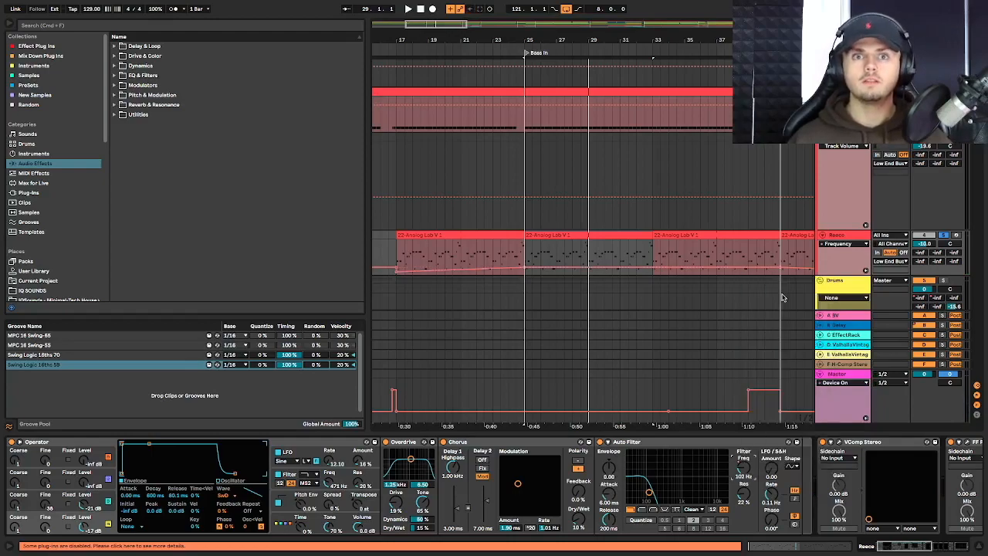
- Open the Reece clip at bar 25 in an enlarged note editor and play its notes
scroll(227, 514, "left", 2)
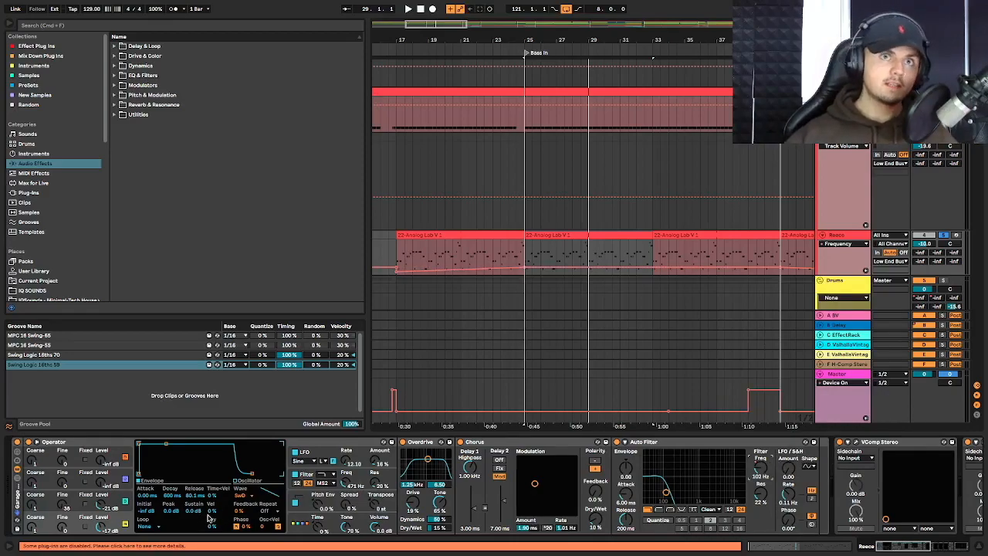
left_click(580, 236)
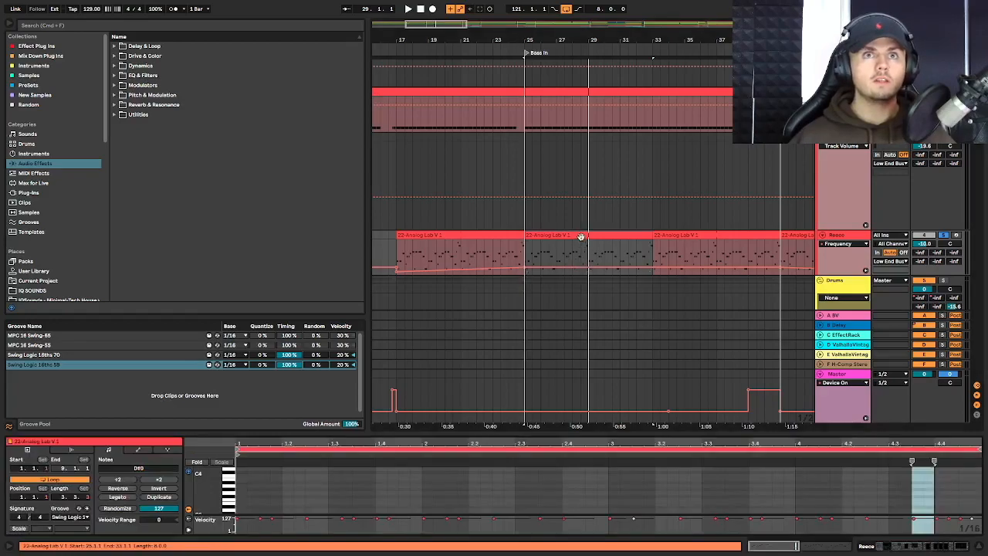
left_click_drag(455, 437, 440, 282)
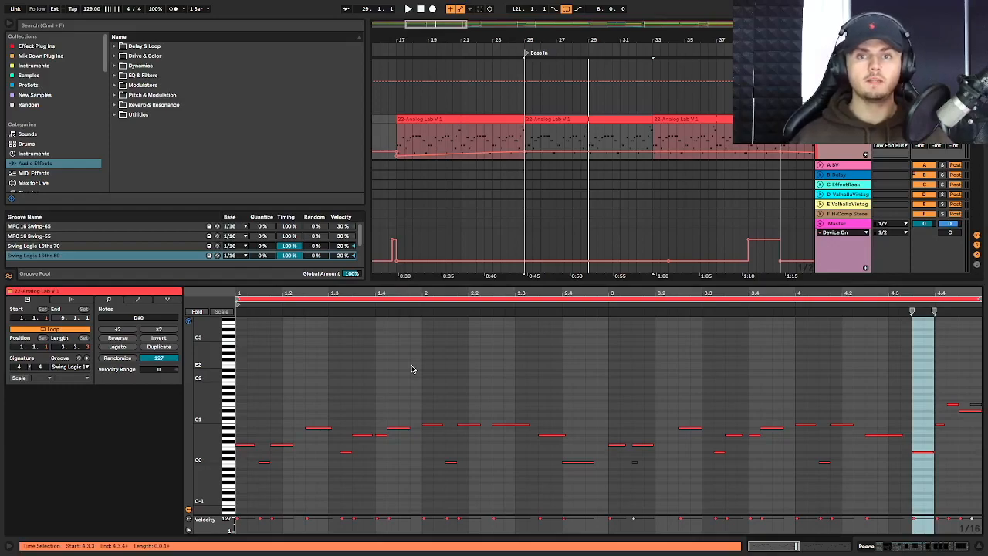
key("space")
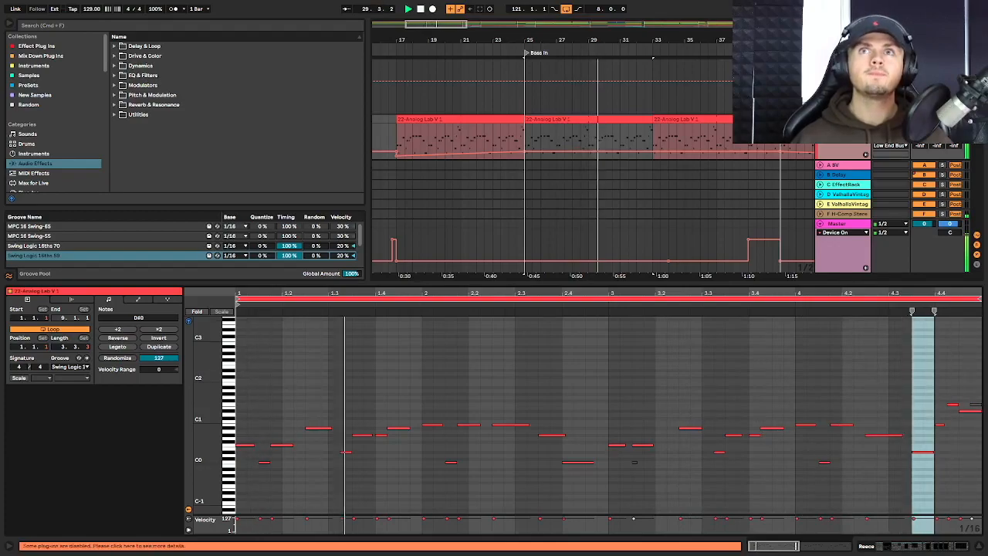
key("shift+Tab")
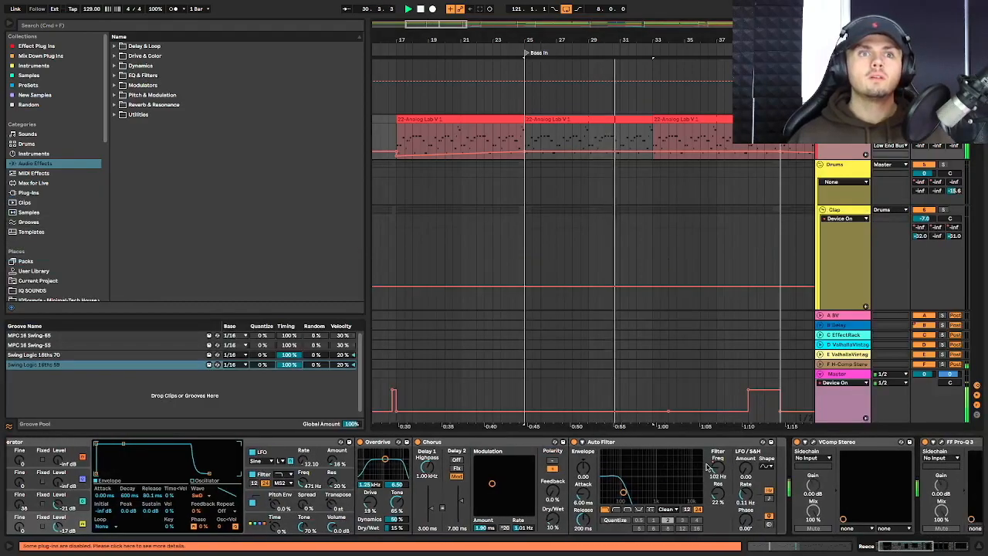
scroll(708, 467, "right", 3)
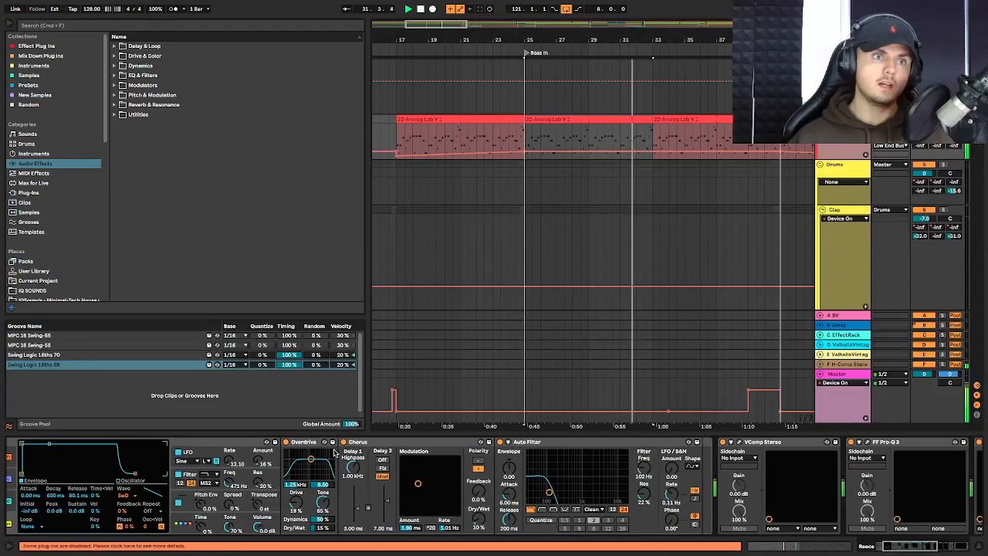
left_click(314, 442)
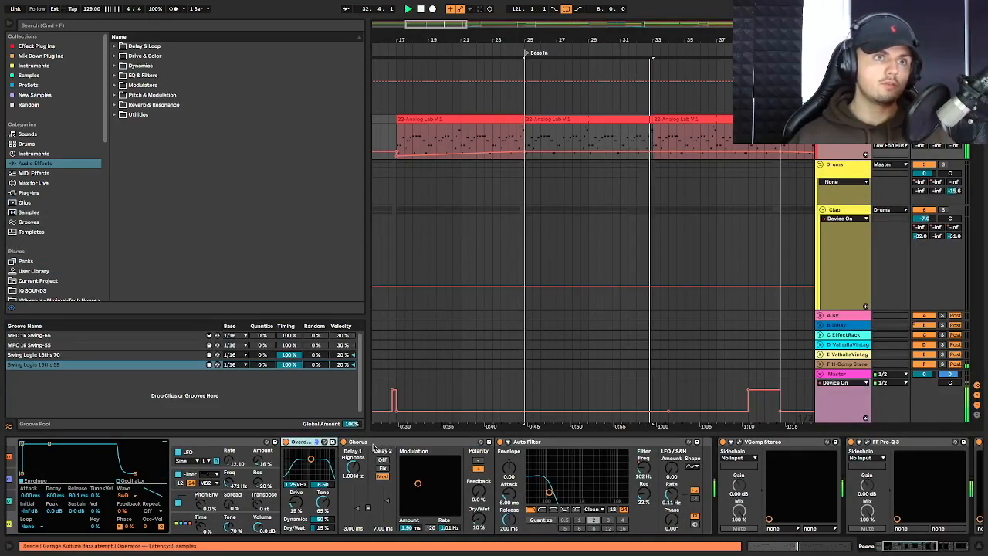
scroll(374, 446, "left", 5)
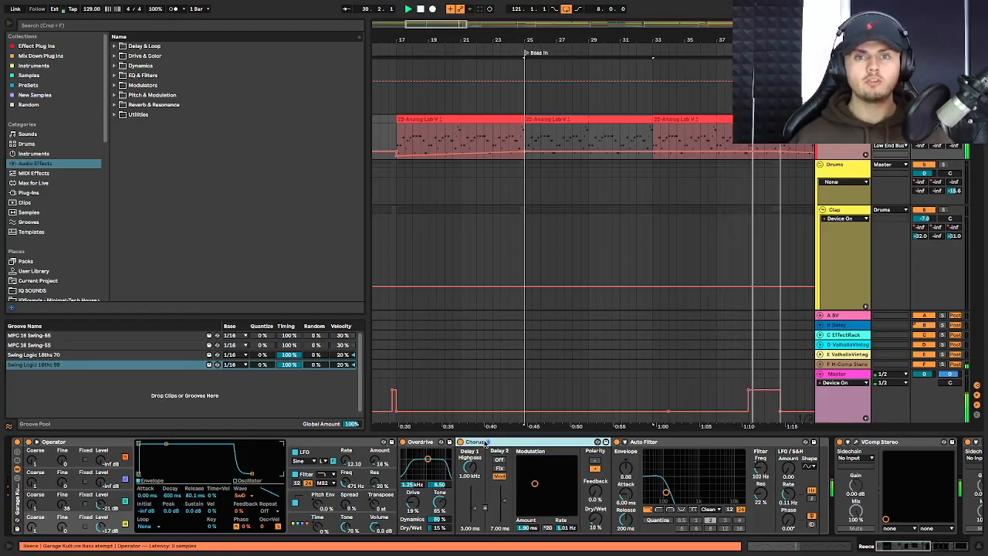
scroll(487, 441, "right", 2)
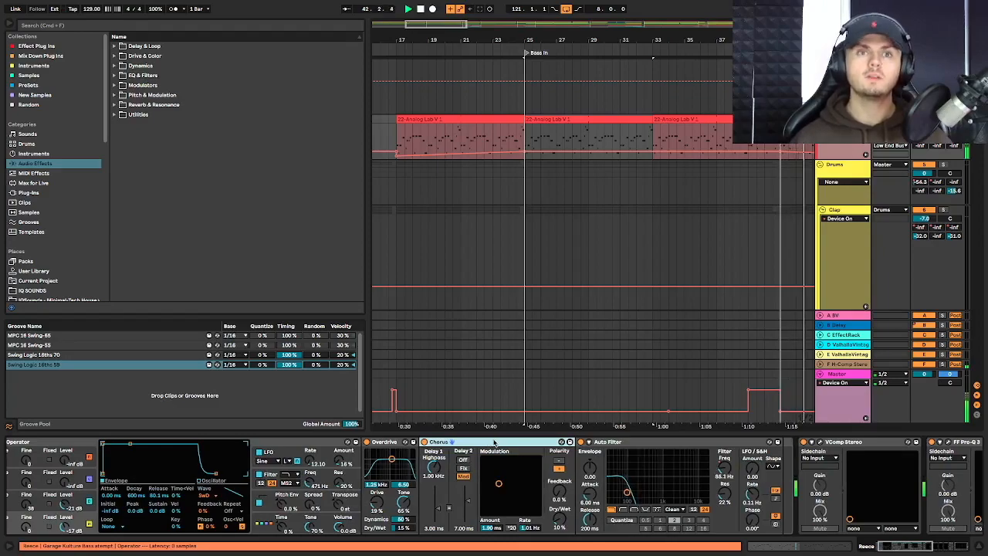
scroll(494, 441, "right", 5)
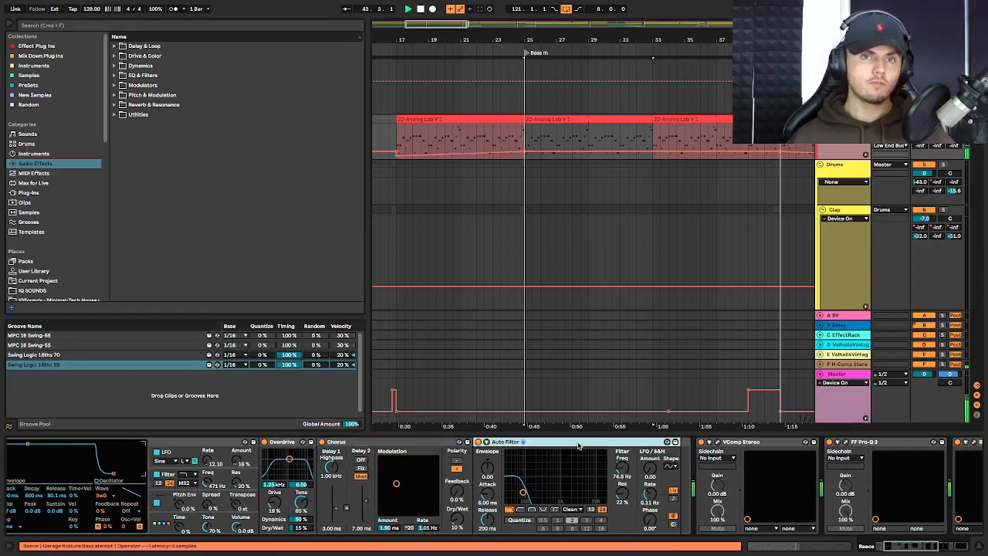
scroll(578, 446, "right", 7)
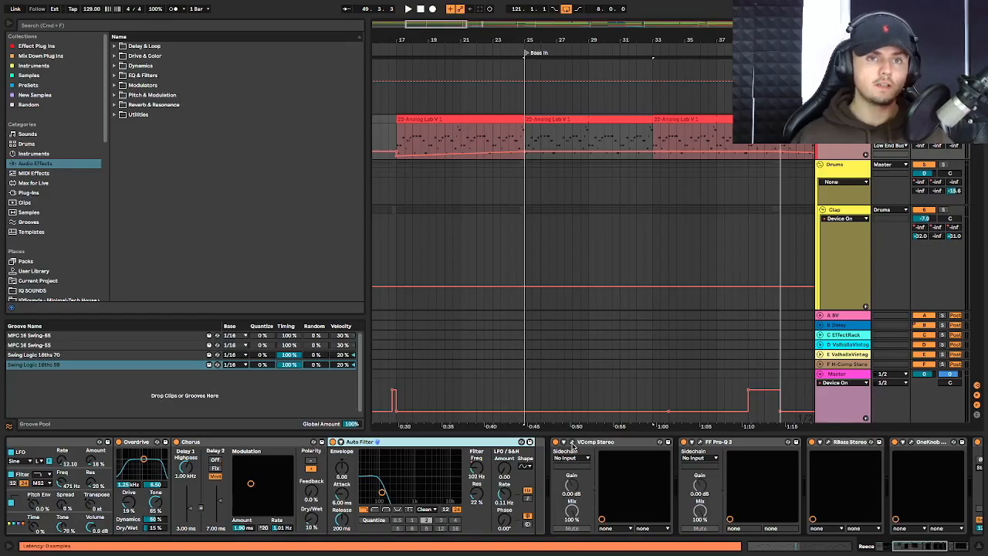
- Open the Reece's VComp Stereo compressor, compare it with the preceding devices and play the bass from bar 25
left_click(572, 444)
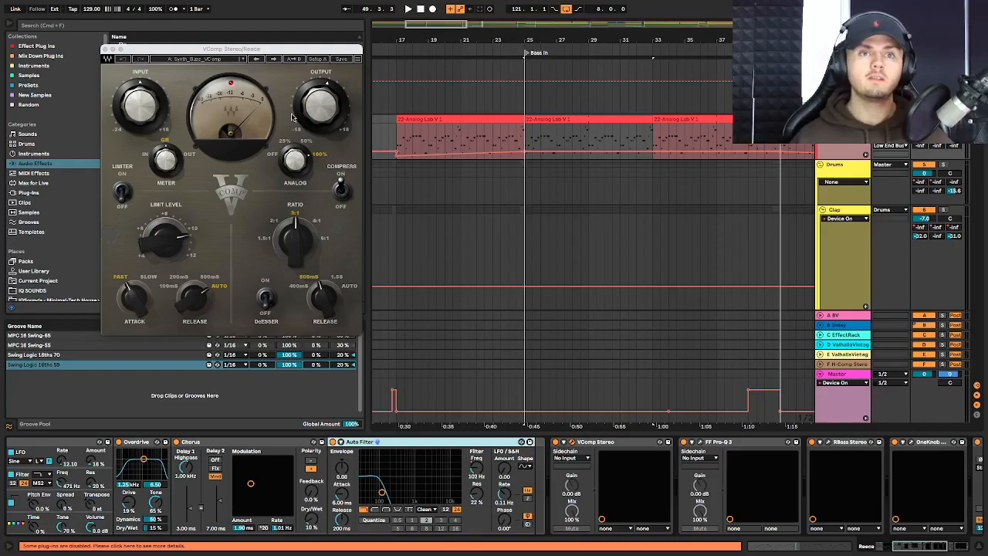
scroll(118, 446, "left", 8)
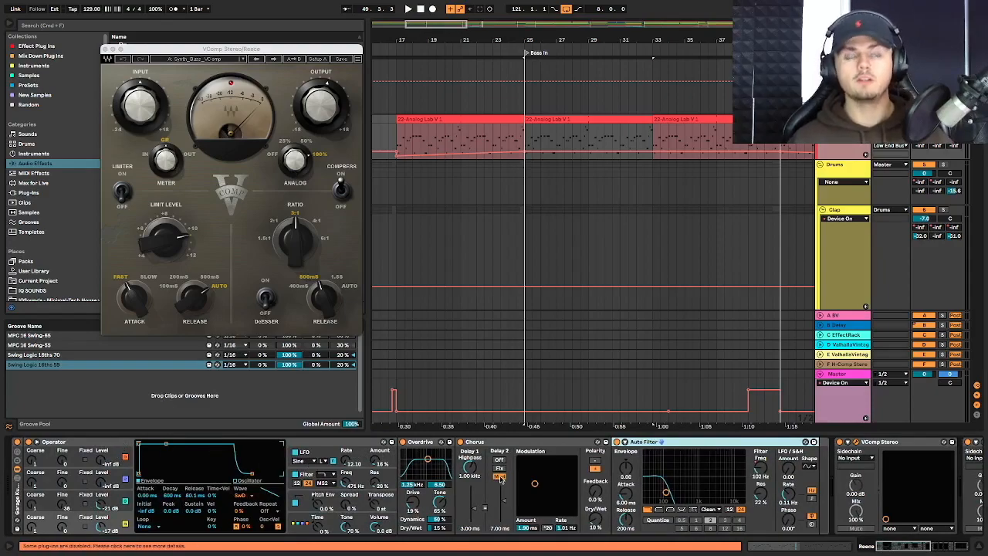
scroll(500, 479, "right", 8)
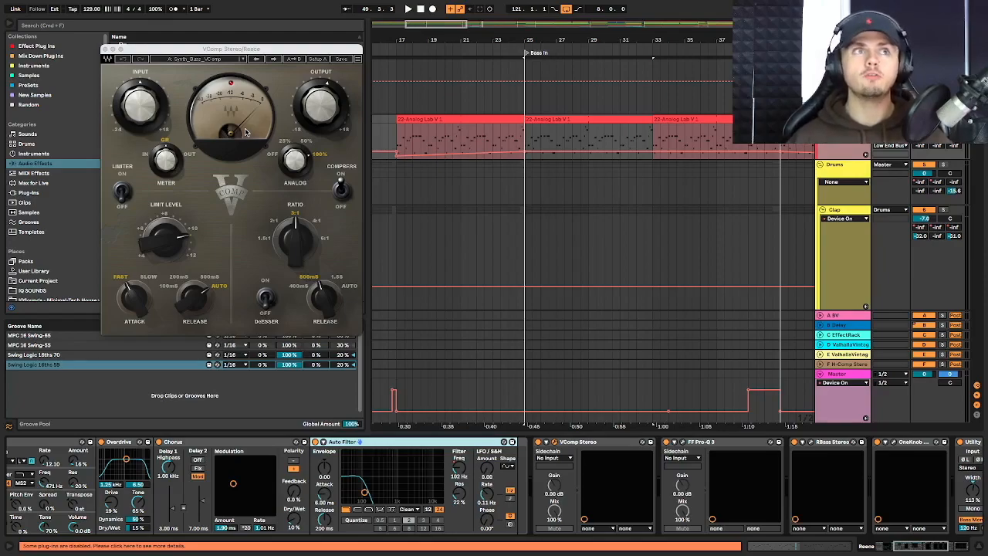
key("space")
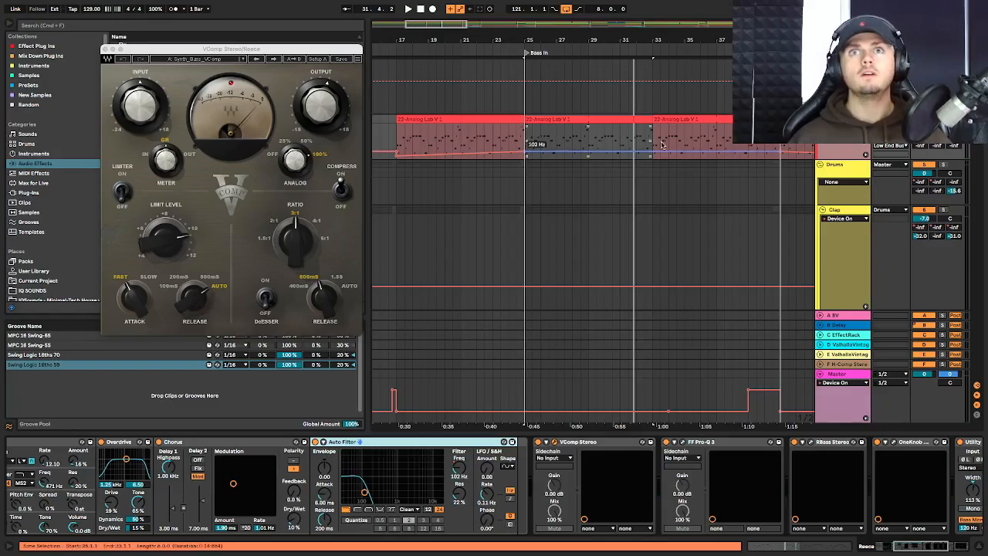
- Solo the Organs group with the Reece and play both from the Drop marker at bar 49
scroll(723, 175, "down", 5)
scroll(930, 222, "down", 8)
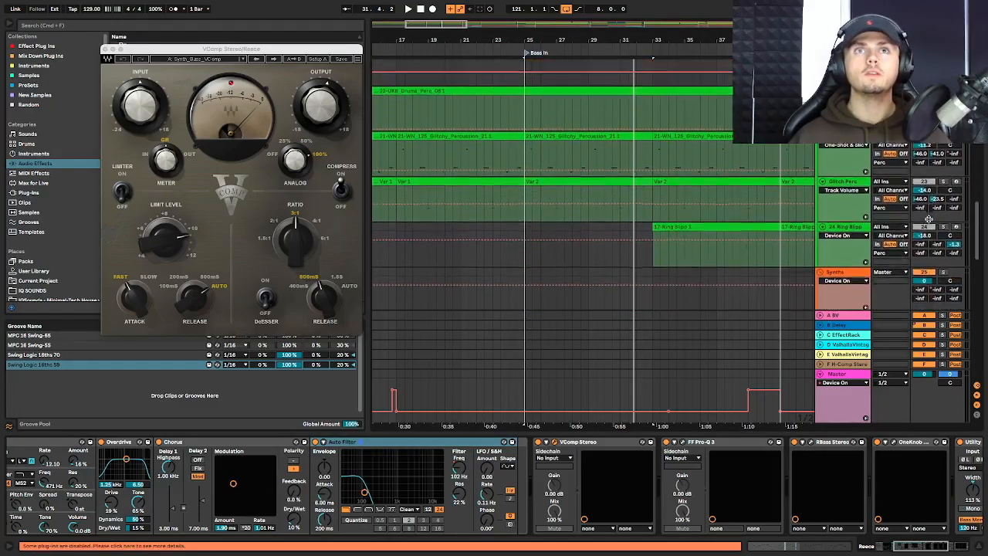
scroll(919, 221, "up", 4)
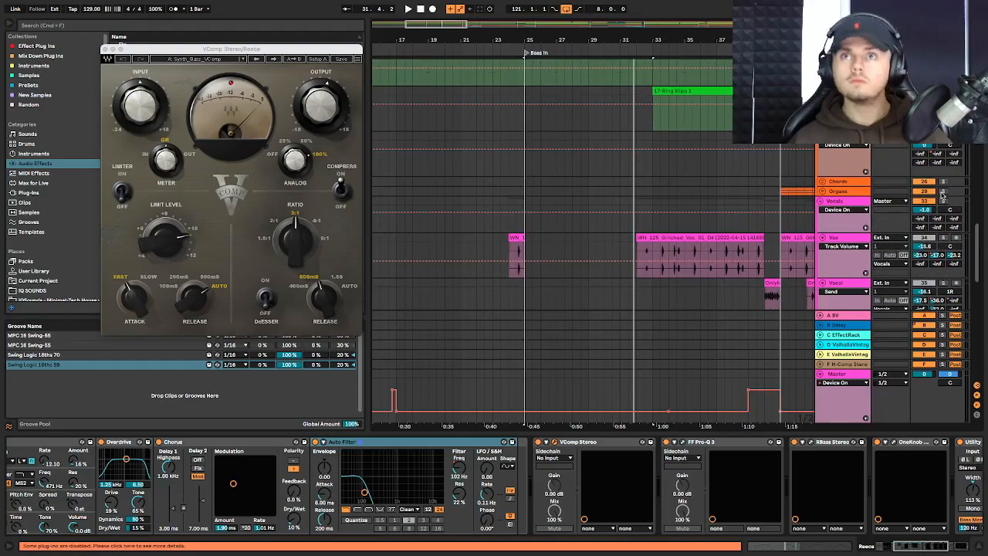
scroll(508, 181, "right", 10)
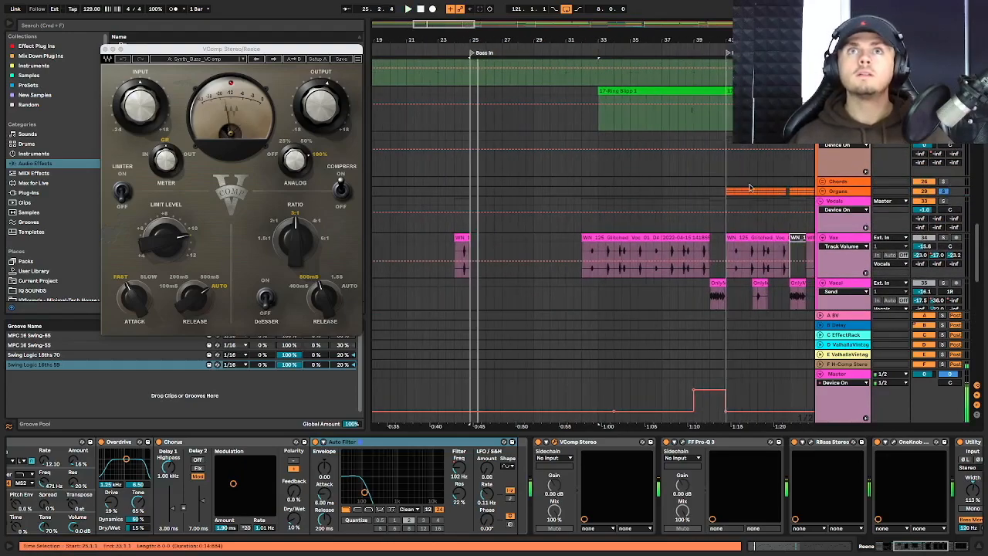
left_click(534, 179)
key("space")
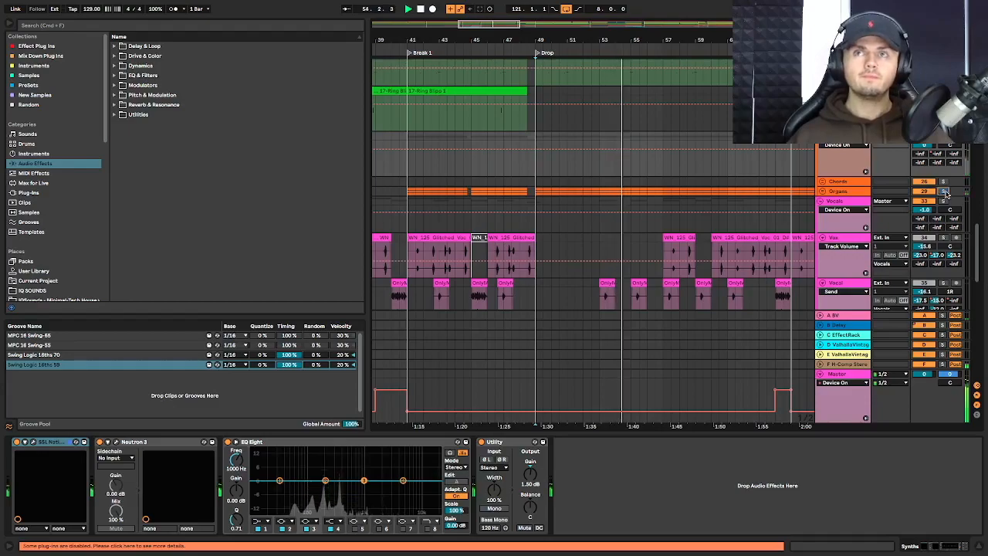
- Return to the Reece track, open its FF Pro-Q 3, inspect the low-mid dip and high-cut bands, and play the bass through it
scroll(933, 197, "up", 10)
scroll(924, 199, "up", 10)
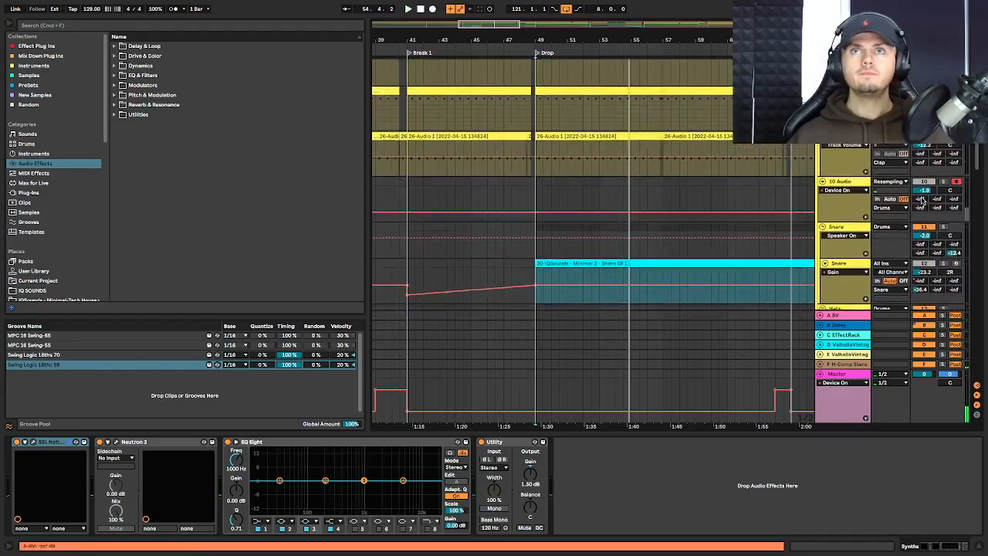
scroll(900, 205, "up", 2)
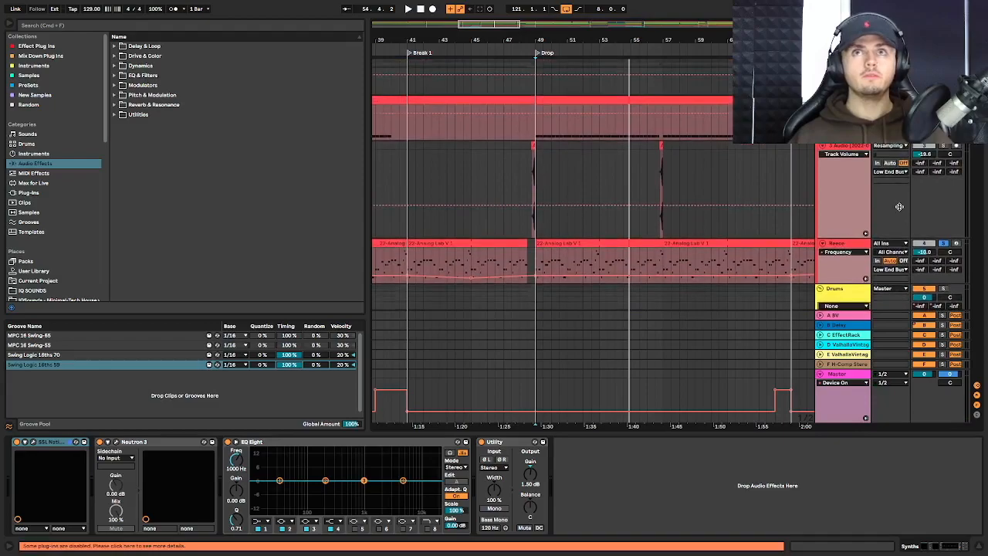
left_click(851, 243)
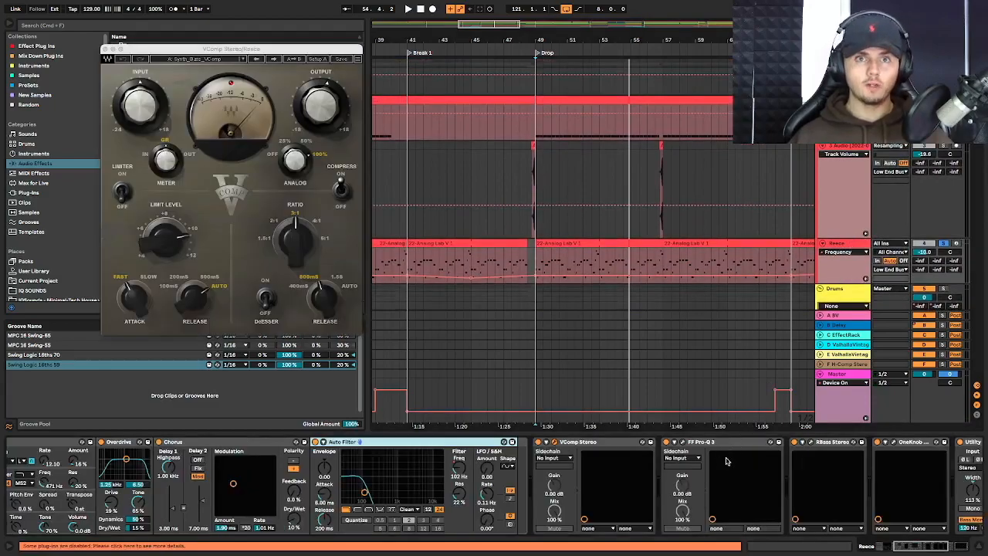
left_click(683, 442)
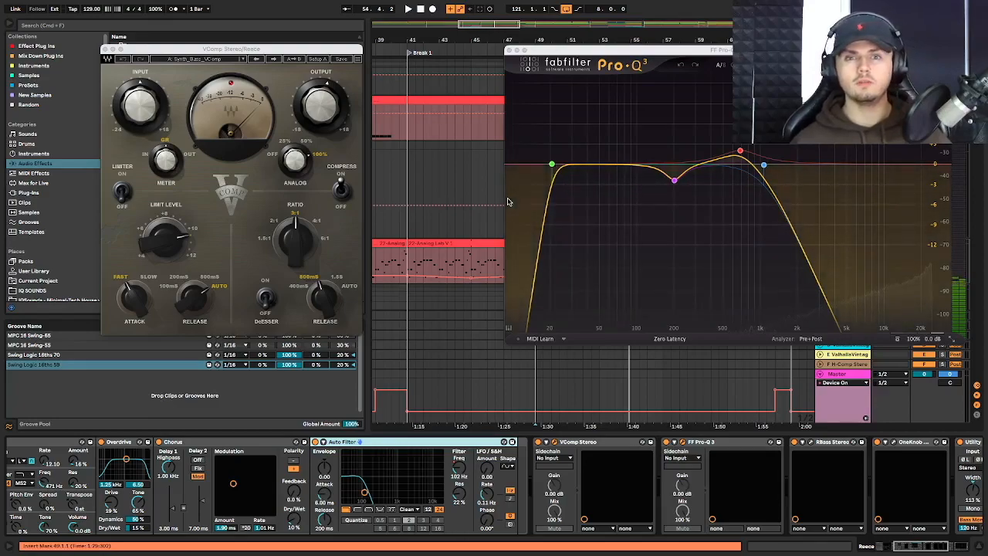
mouse_move(673, 180)
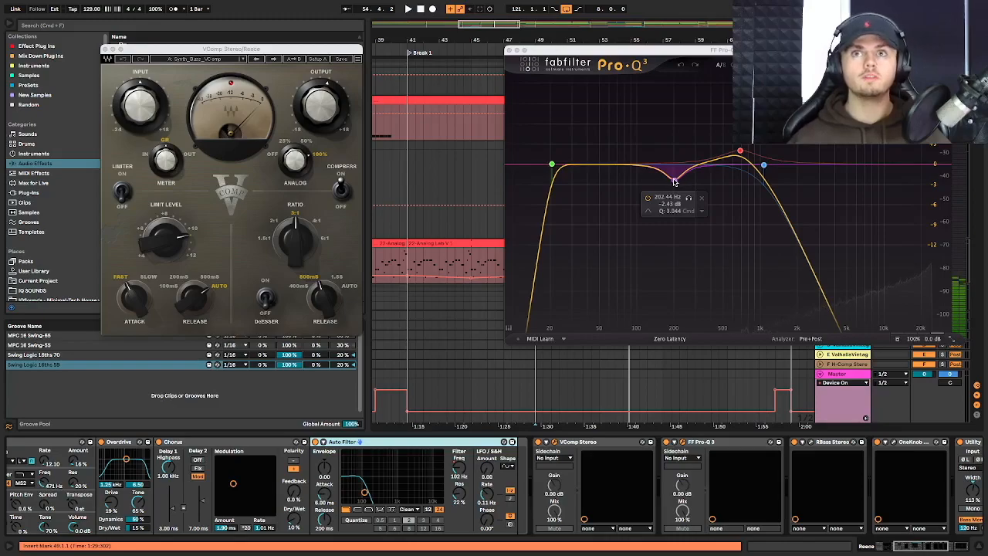
mouse_move(738, 160)
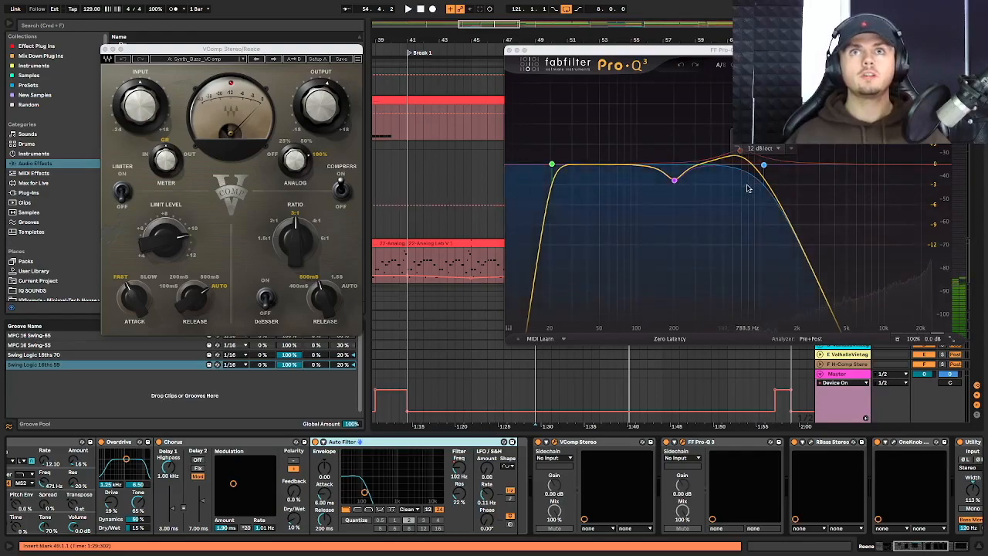
key("space")
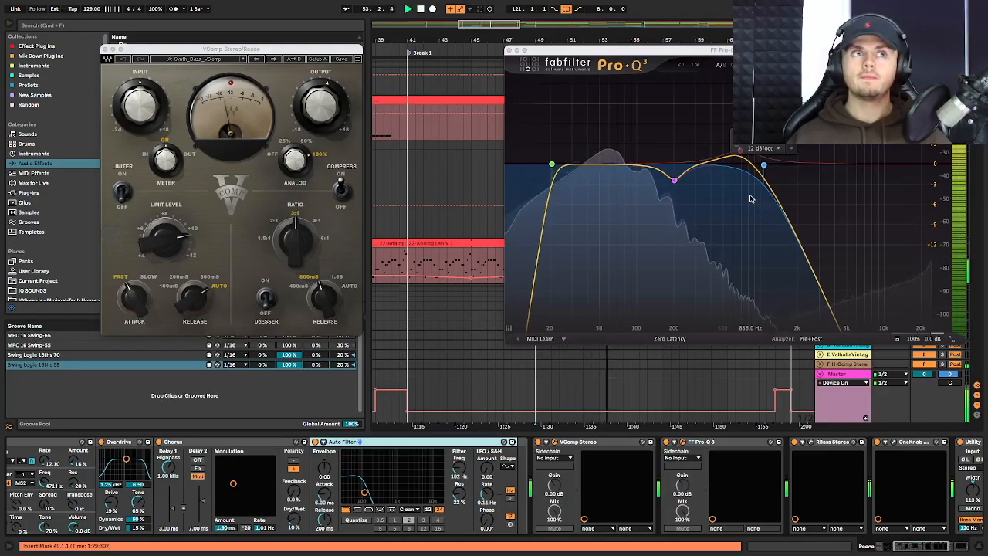
key("space")
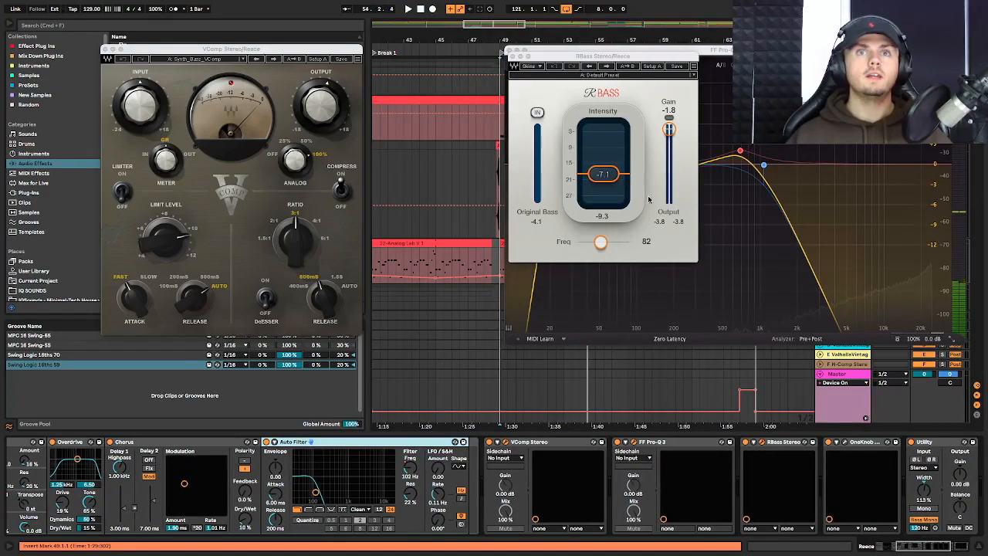
- Open the Reece's RBass Stereo, move its window clear of the FF Pro-Q 3 and play from bar 49
scroll(782, 466, "right", 1)
scroll(781, 467, "right", 10)
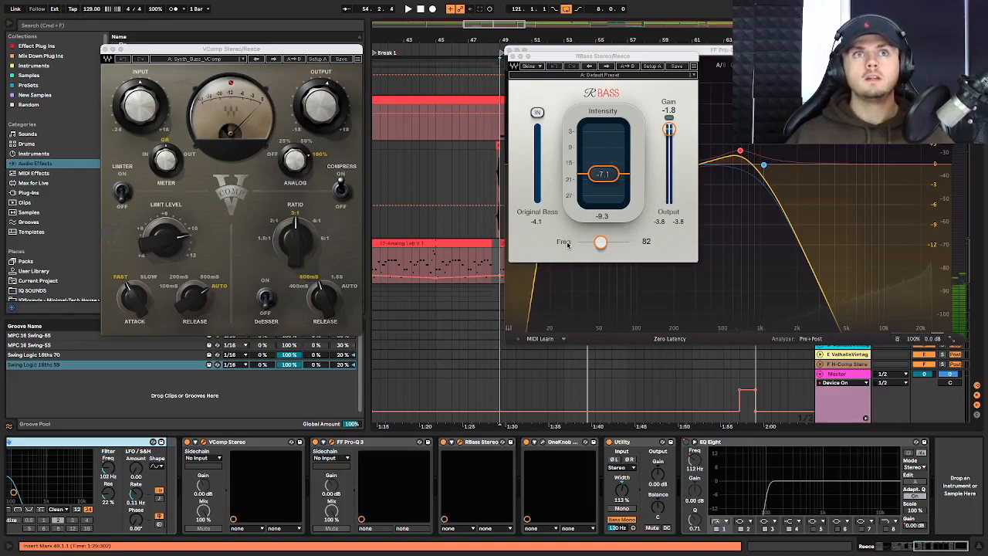
left_click_drag(586, 62, 377, 40)
key("space")
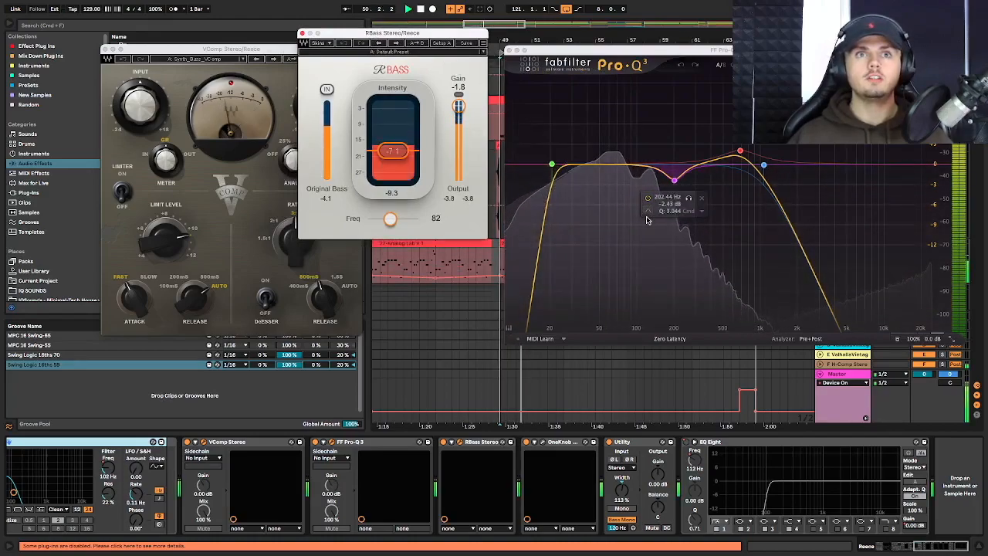
- Compare the playing Reece bass with and without its RBass Stereo effect
mouse_move(636, 219)
left_mouse_down()
mouse_move(591, 278)
mouse_move(549, 264)
mouse_move(625, 269)
mouse_move(567, 235)
mouse_move(626, 211)
mouse_move(608, 236)
mouse_move(633, 235)
left_mouse_up()
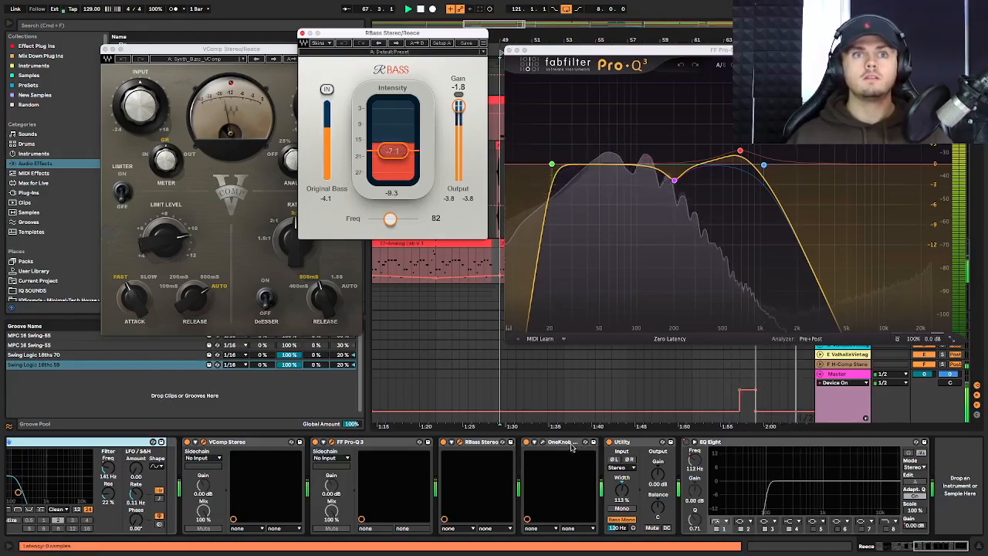
left_click(443, 442)
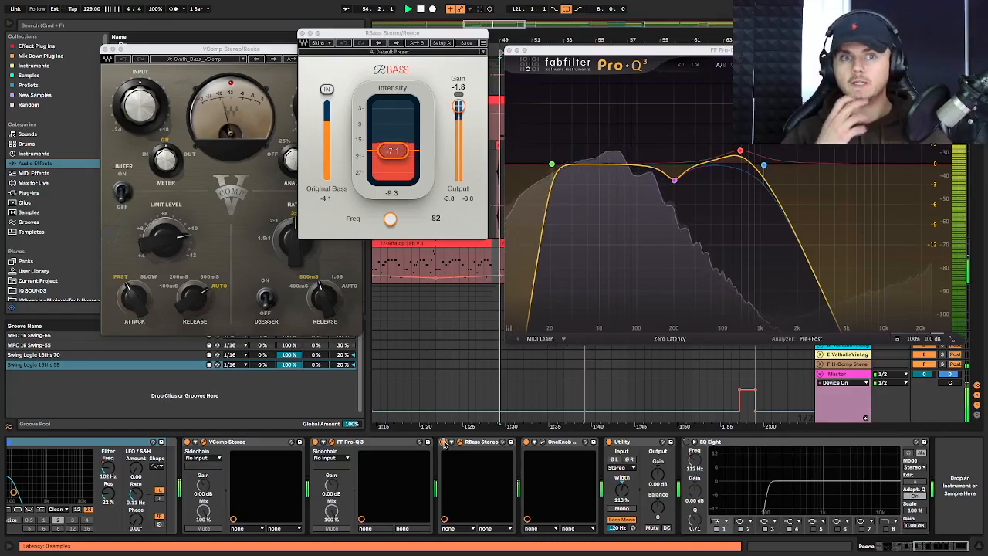
- Open the Reece's OneKnob Pumper for a look, and close both its window and the RBass Stereo window
left_click(544, 443)
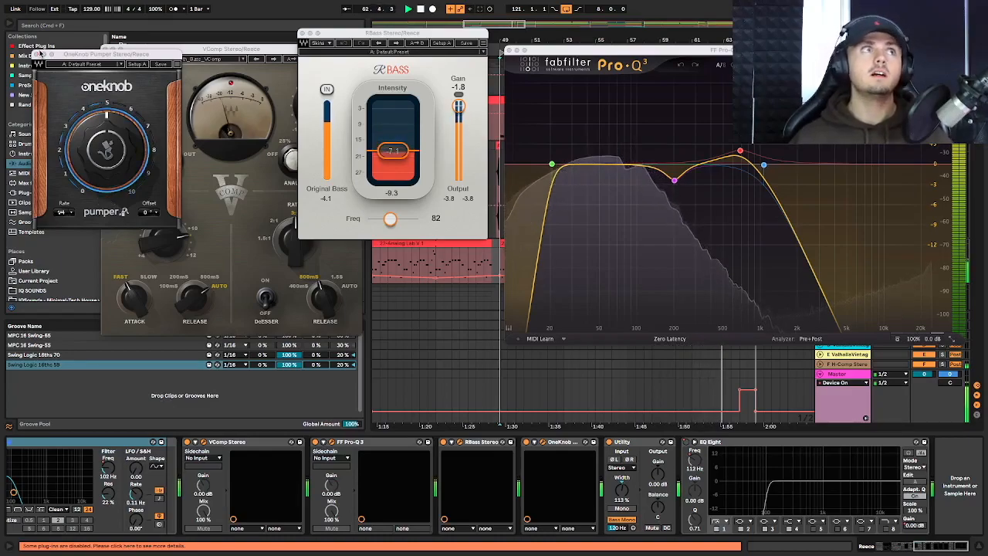
left_click(36, 54)
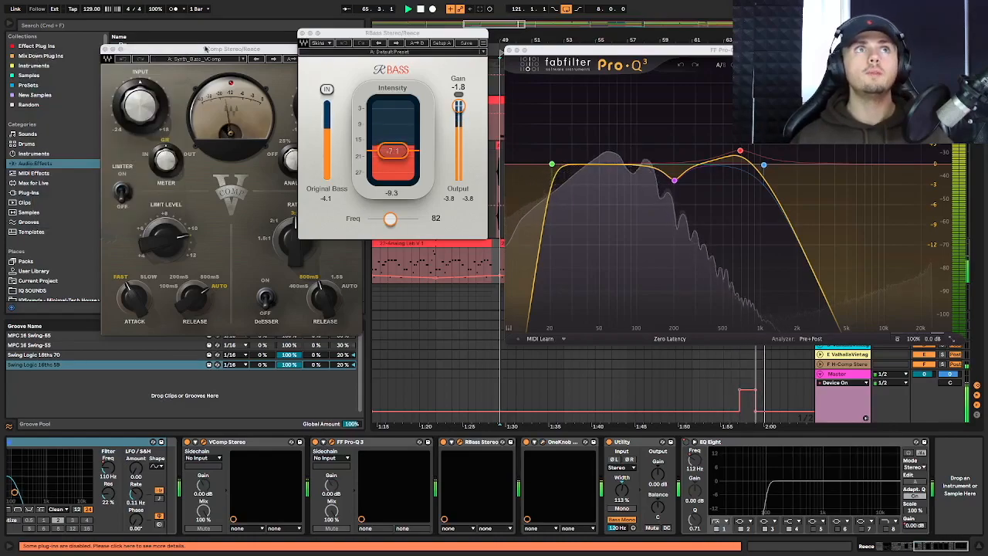
left_click(302, 36)
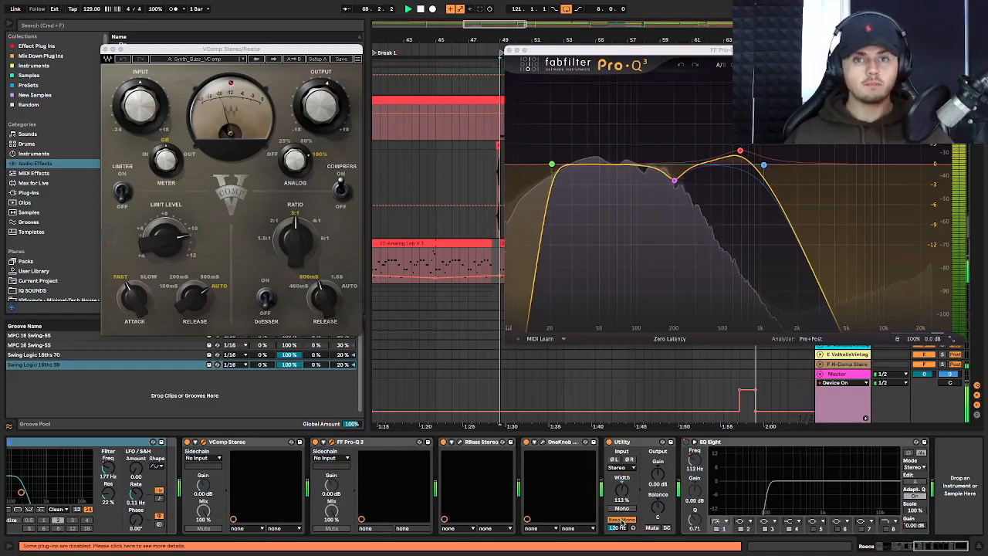
- Compare the Reece with the Utility's Bass Mono on and off, stop playback and close the FF Pro-Q 3 window
left_click(622, 519)
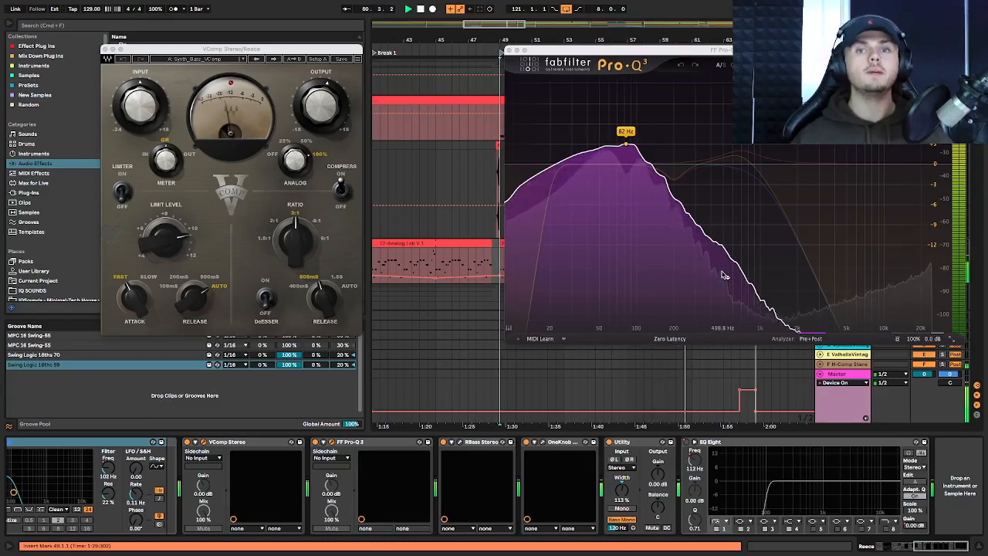
key("space")
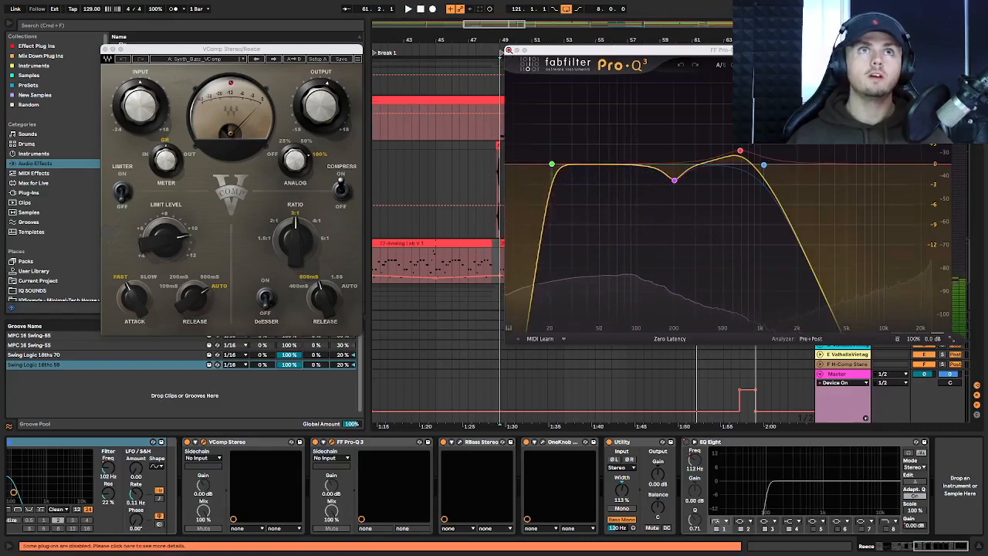
left_click(508, 51)
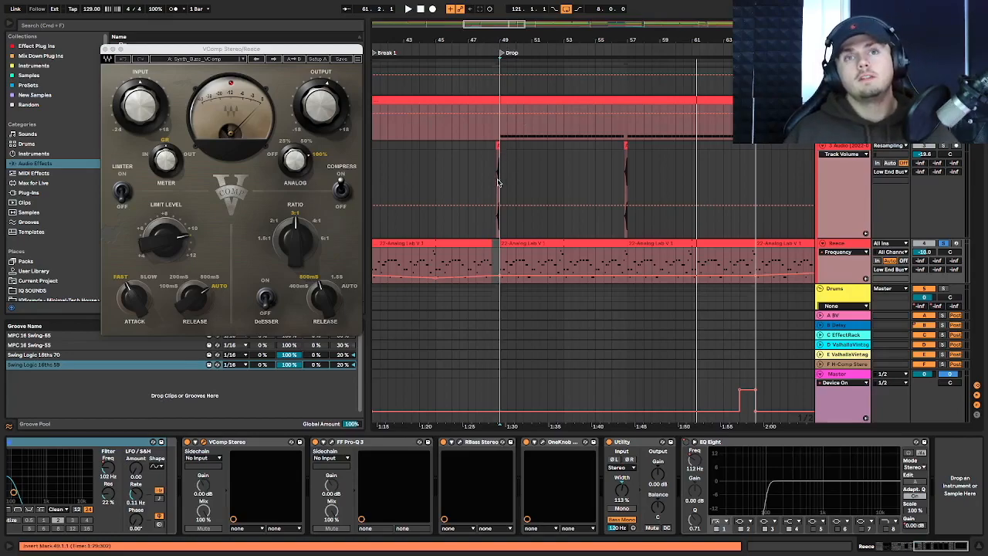
- Play from bar 49 with the Clap group soloed alongside the Reece and look over the group's layers
key("space")
scroll(593, 231, "down", 1)
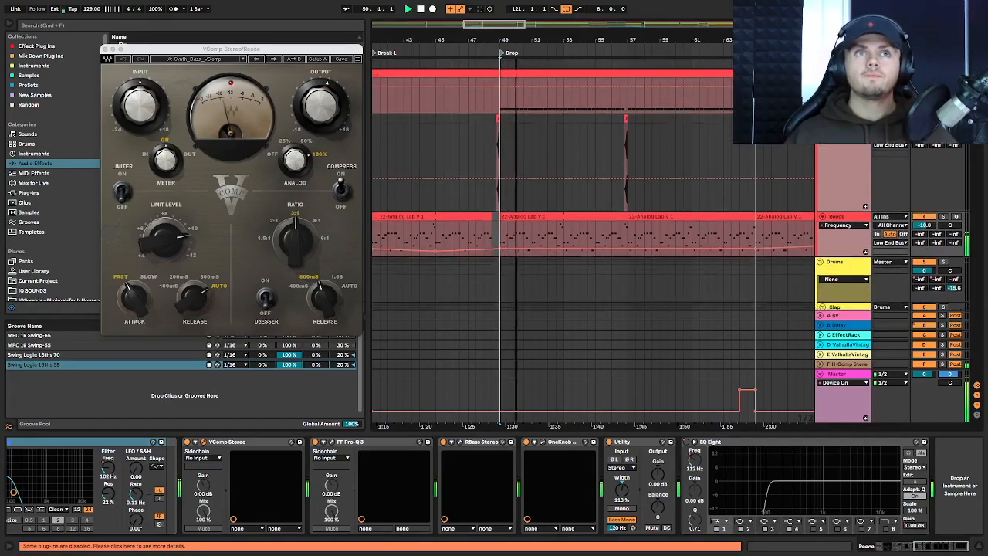
scroll(592, 231, "down", 1)
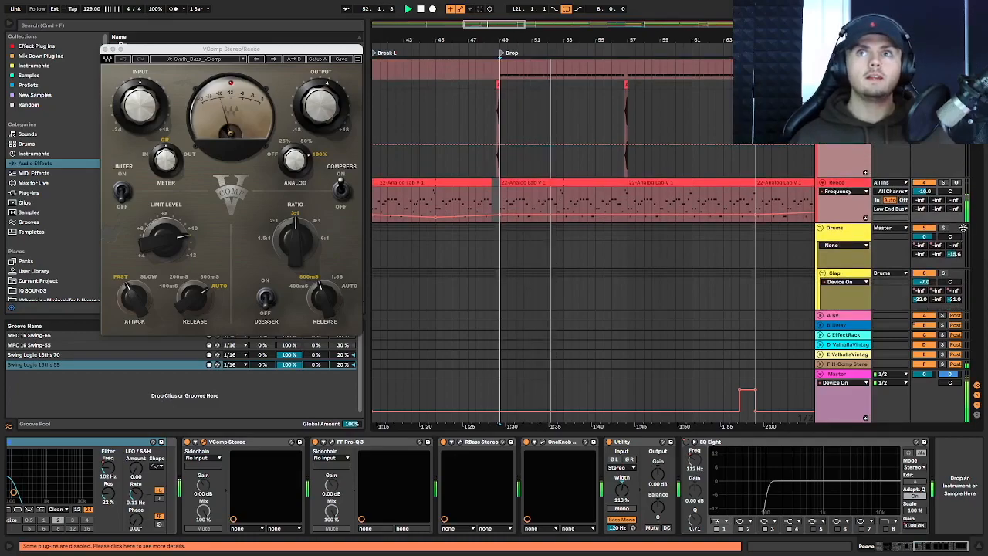
scroll(963, 227, "down", 2)
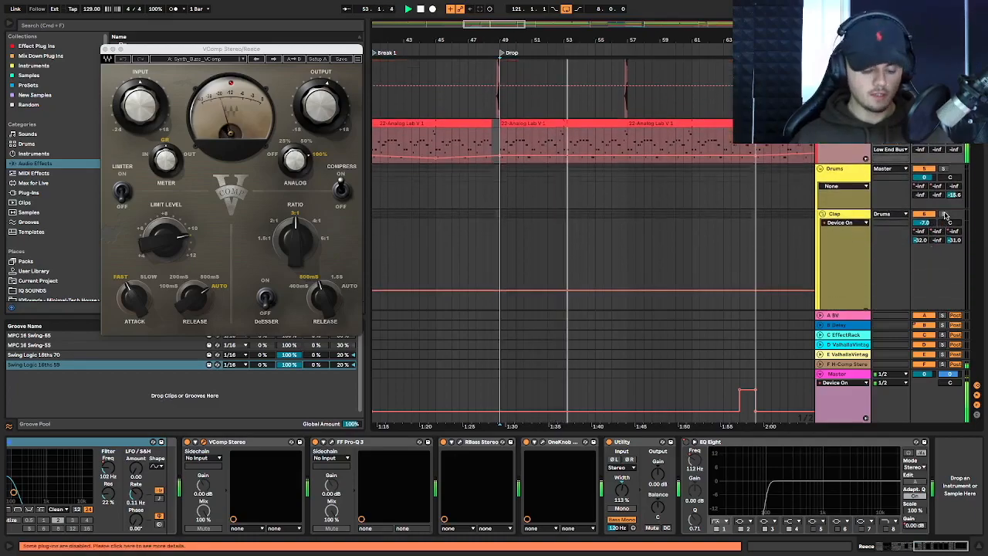
left_click(944, 214)
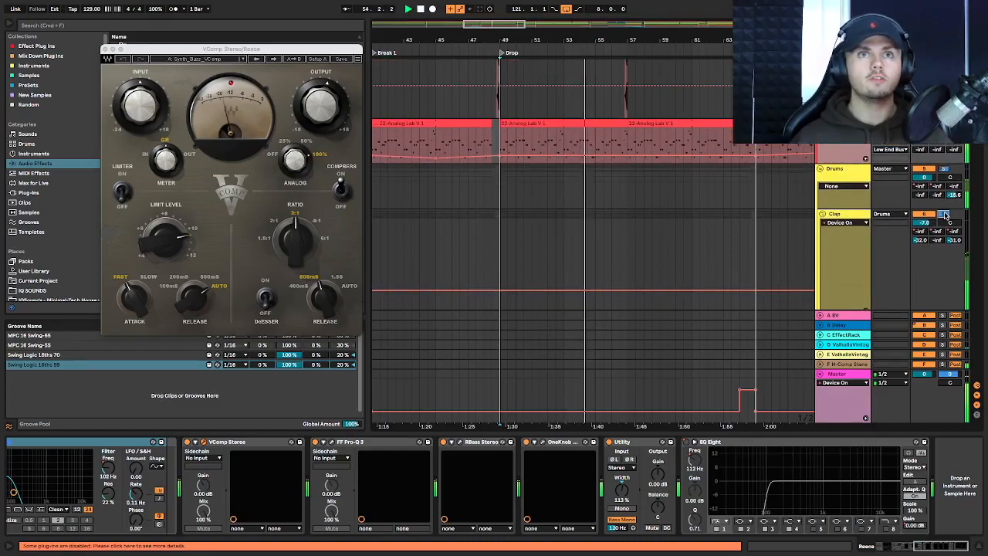
scroll(940, 216, "down", 1)
scroll(832, 229, "down", 1)
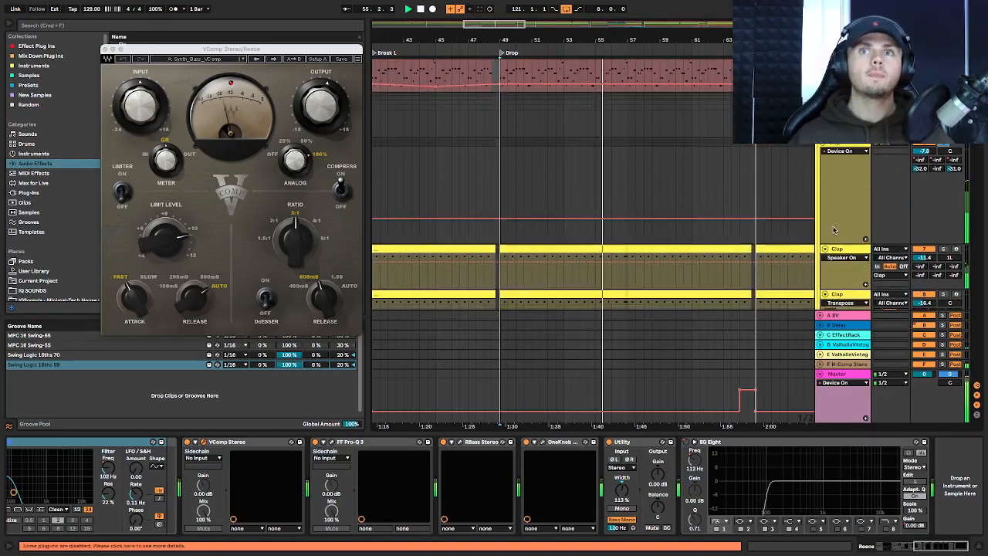
scroll(833, 228, "down", 3)
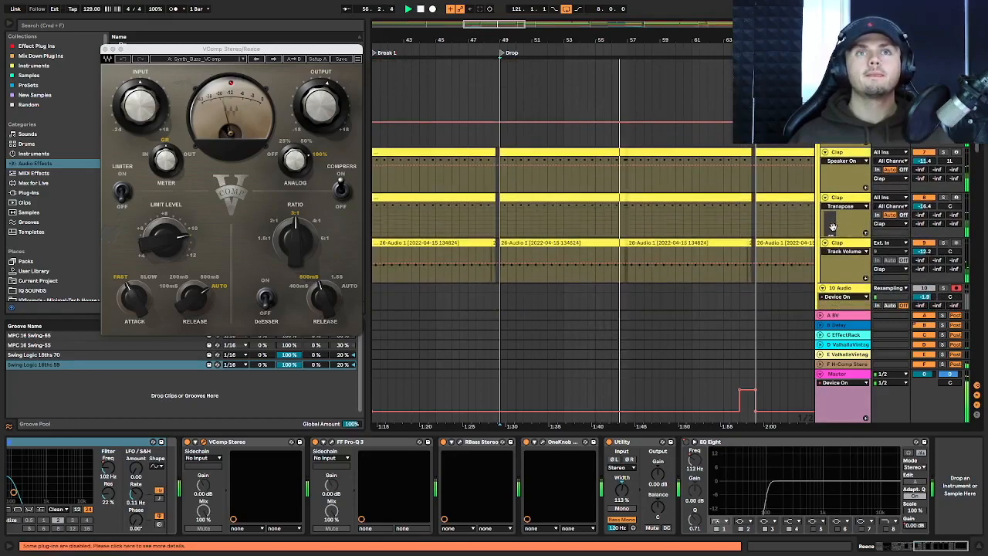
scroll(832, 227, "down", 1)
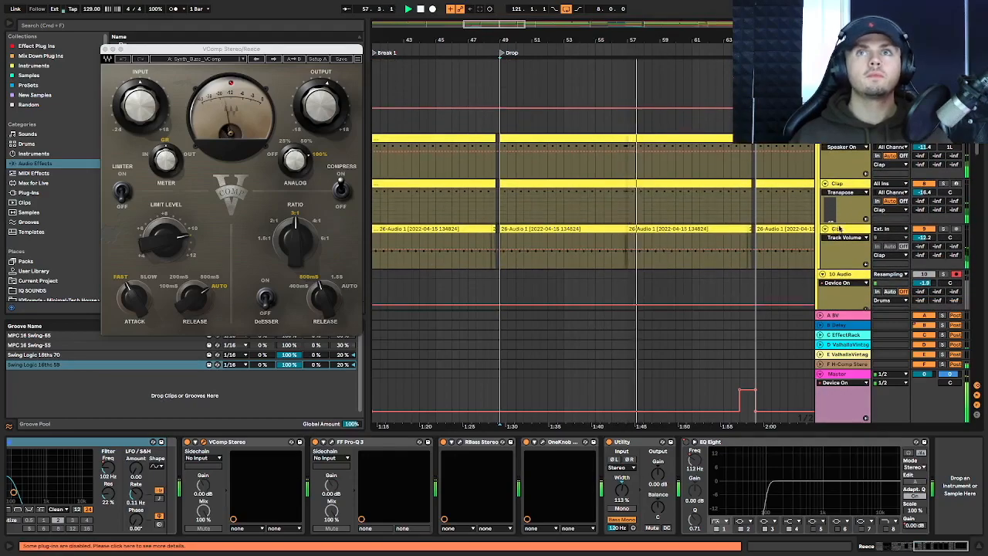
- Solo the Clap group on its own, select it to show its effects chain and bring its layer tracks into view
scroll(839, 229, "up", 5)
left_click(944, 237)
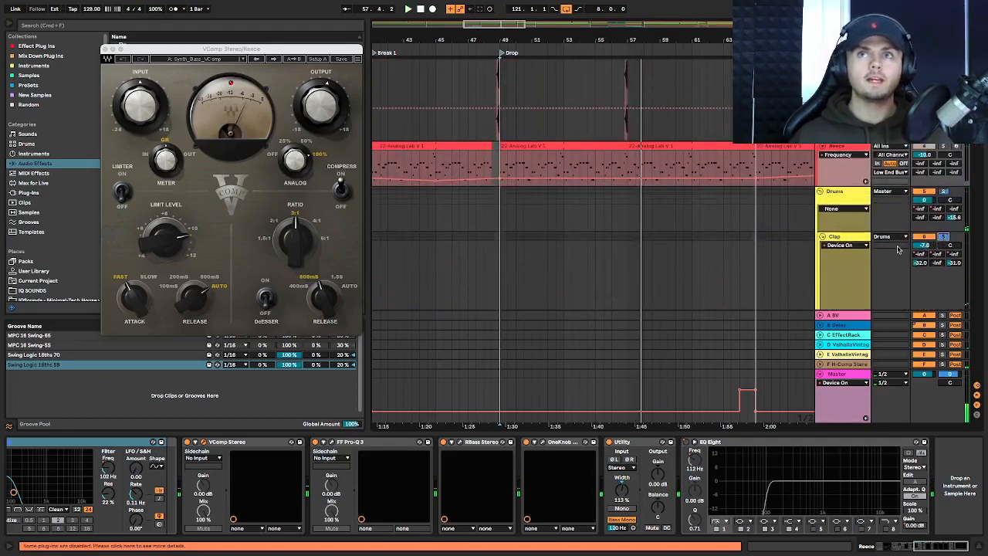
left_click(855, 238)
scroll(855, 238, "down", 4)
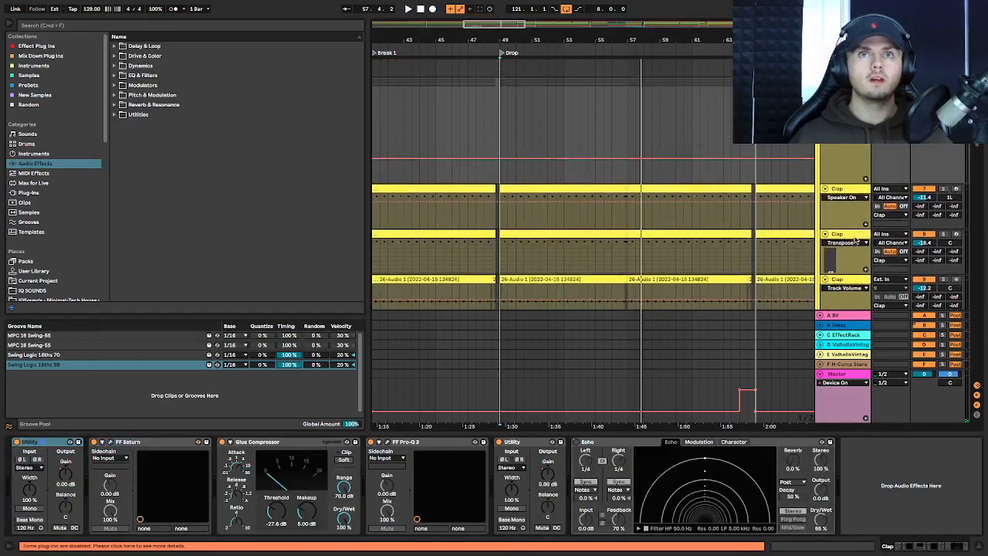
scroll(598, 235, "down", 3)
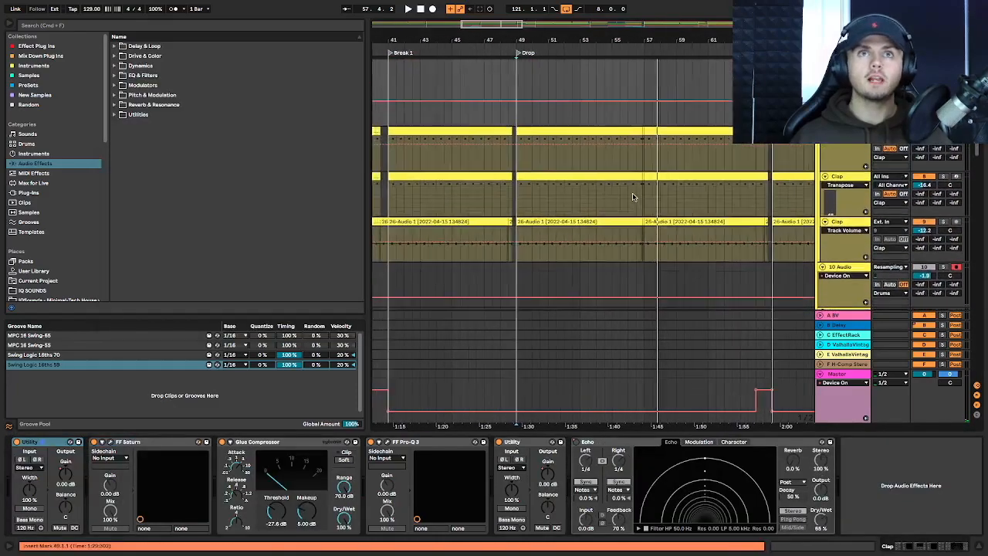
- Play the first two Clap layers from bar 57 and show the device chain of each
left_click(615, 162)
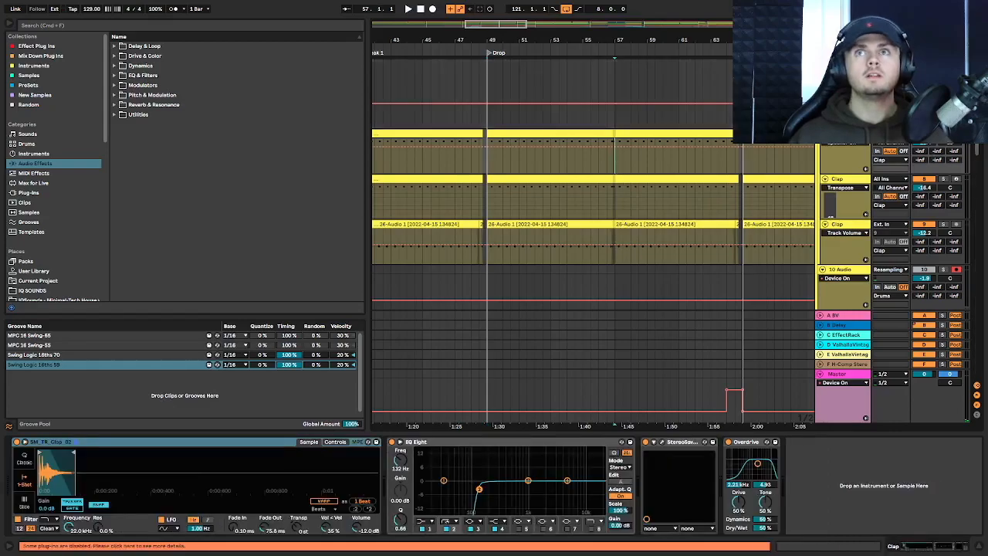
key("space")
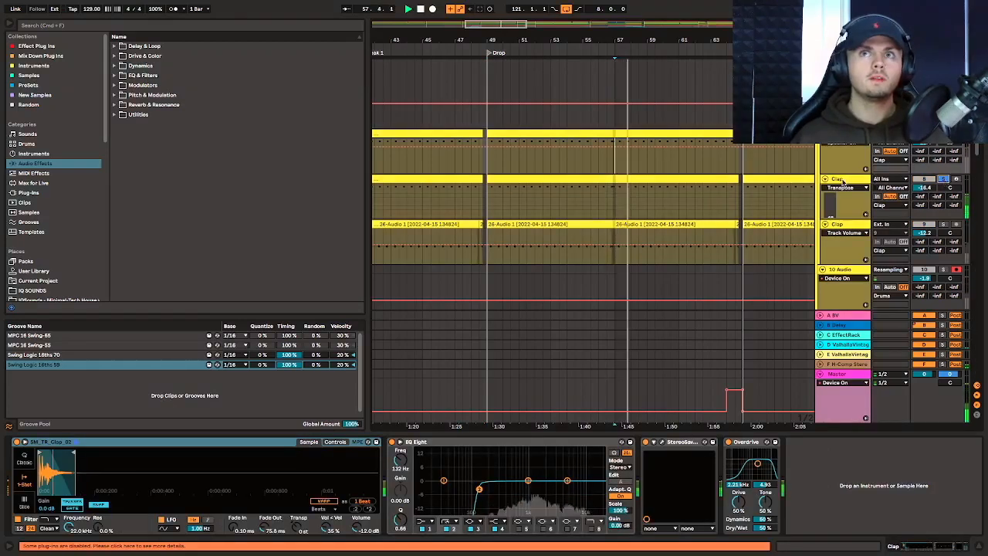
left_click(841, 179)
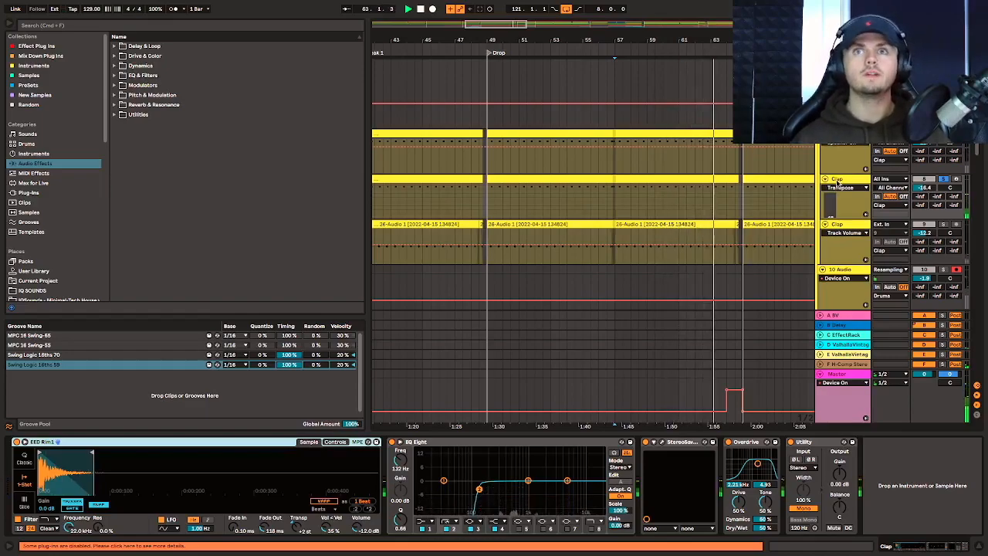
- Audition the soloed third Clap audio layer from bar 57 and open its PS22 XSplit stereo effect
left_click(614, 239)
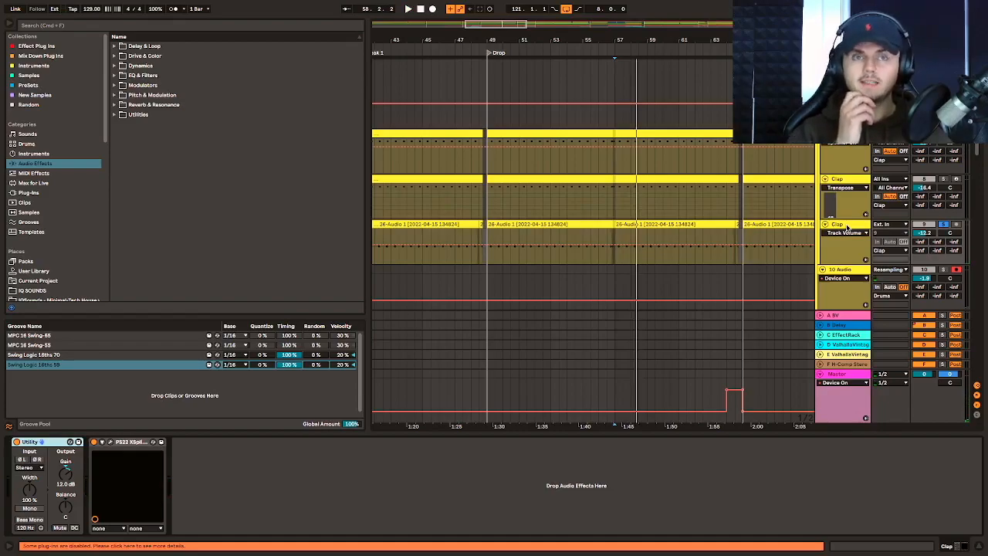
key("space")
key("space")
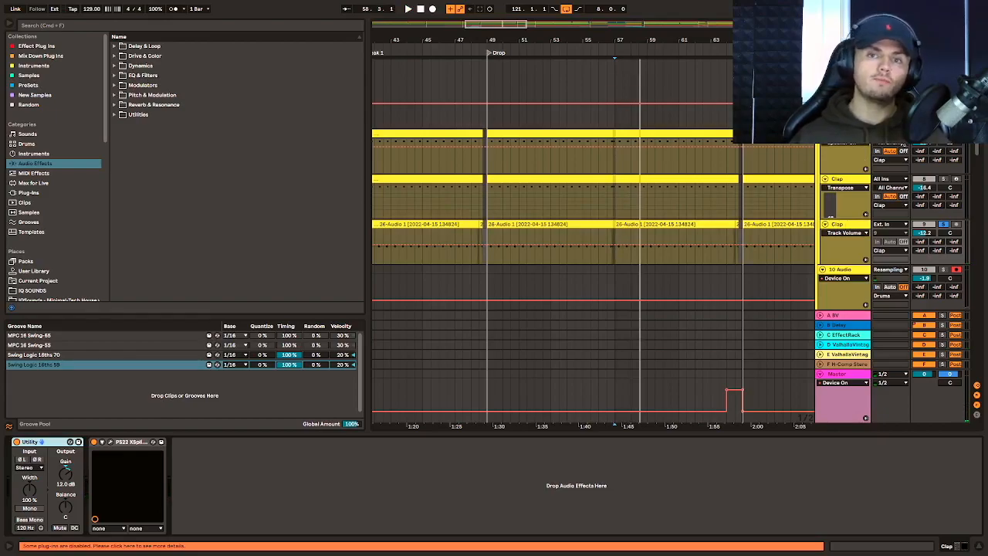
key("space")
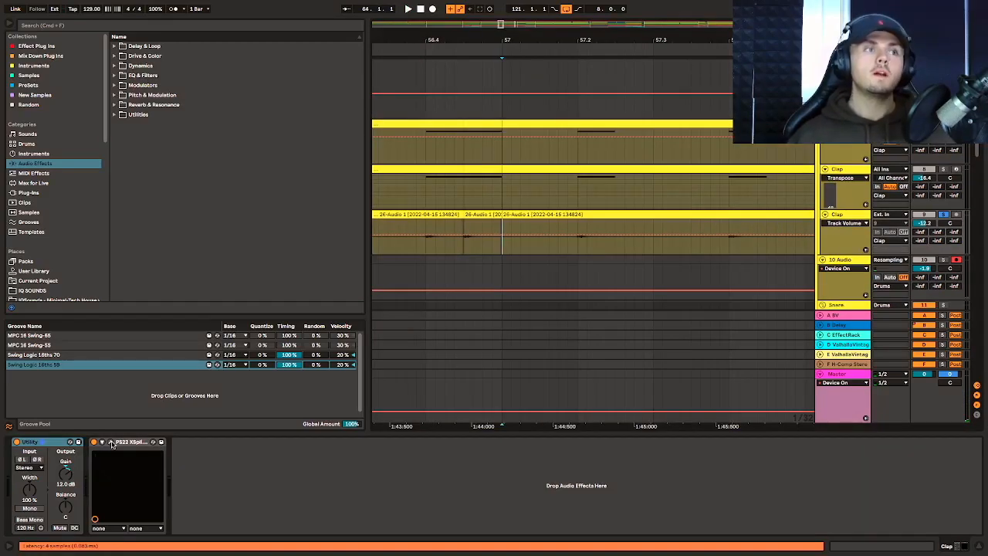
left_click(111, 442)
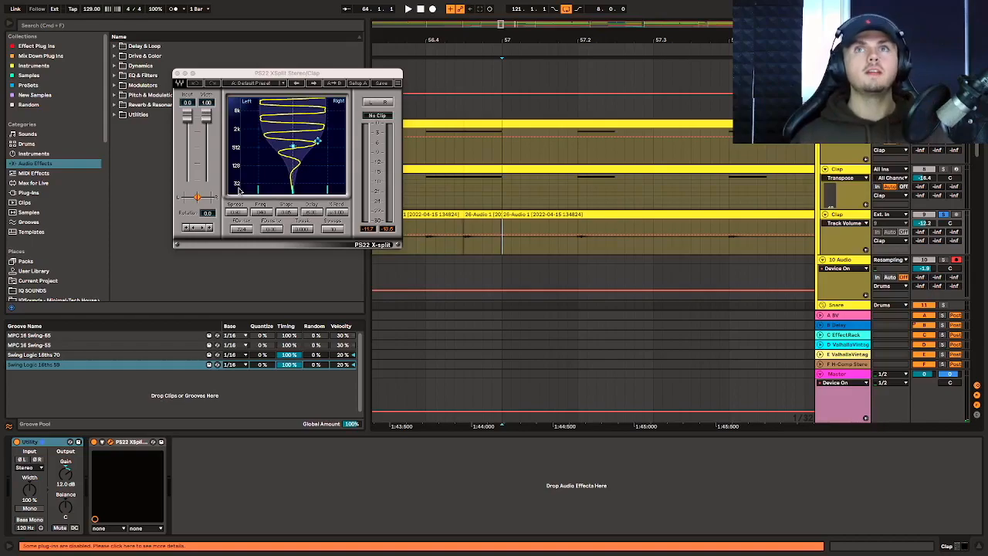
- Return to the Clap group's effects chain and play the combined clap layers from bar 57
scroll(593, 231, "up", 3)
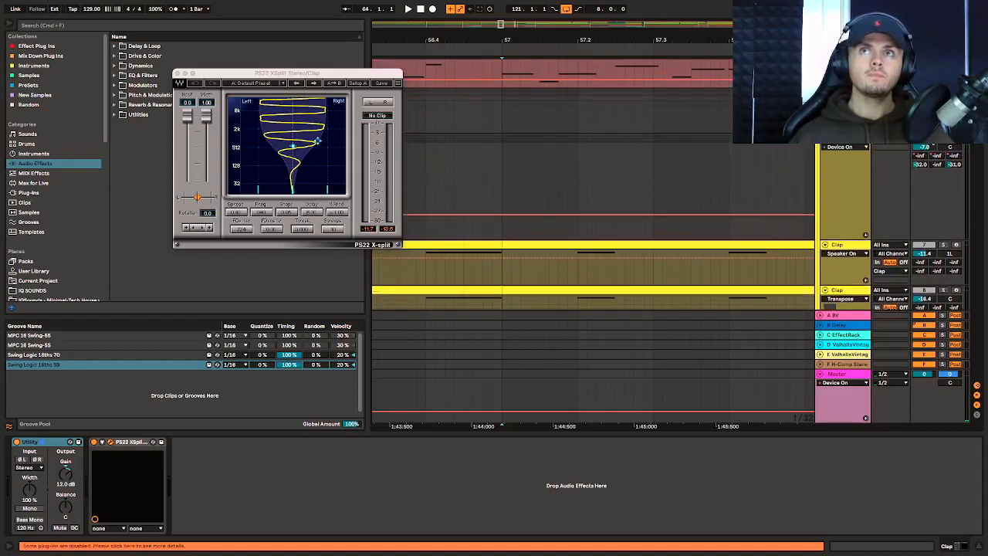
left_click(845, 140)
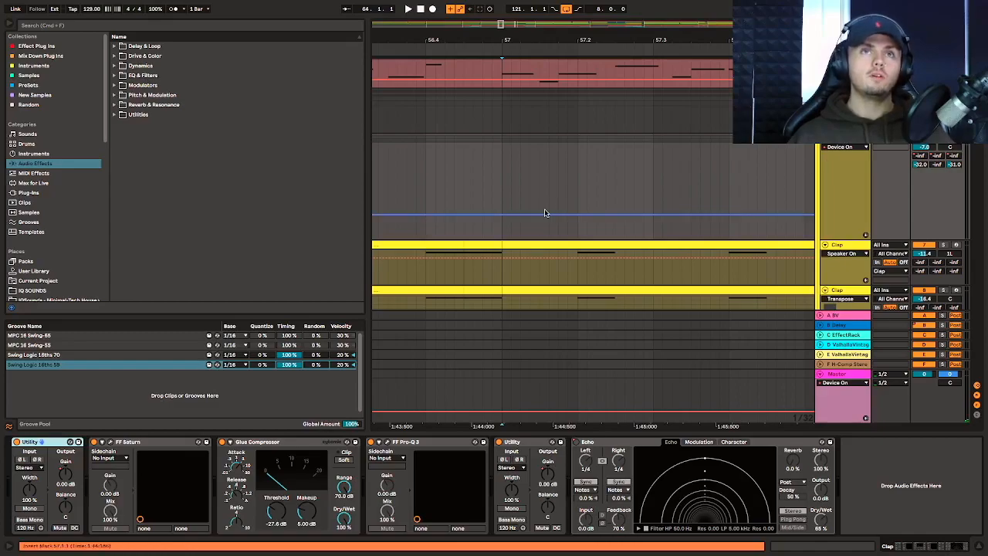
scroll(527, 191, "down", 5)
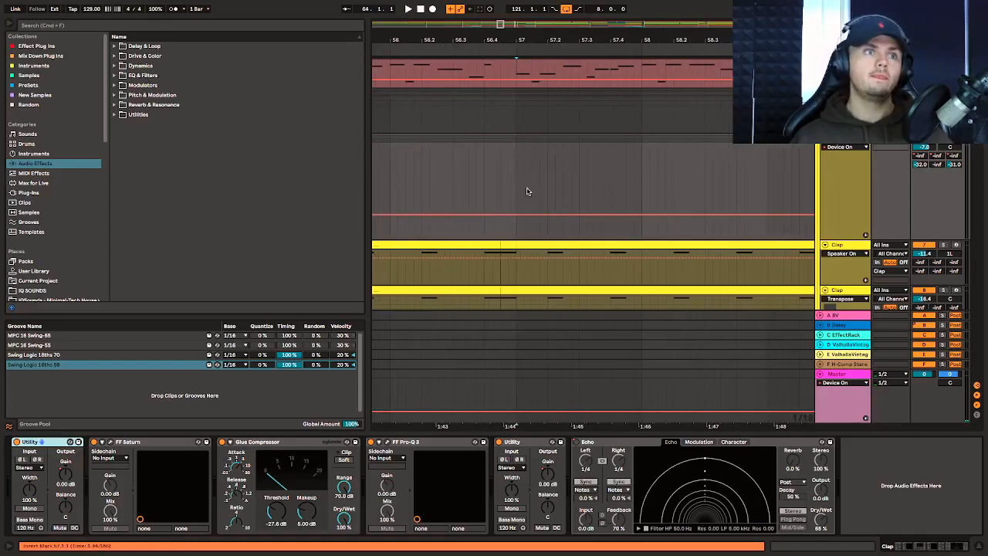
key("space")
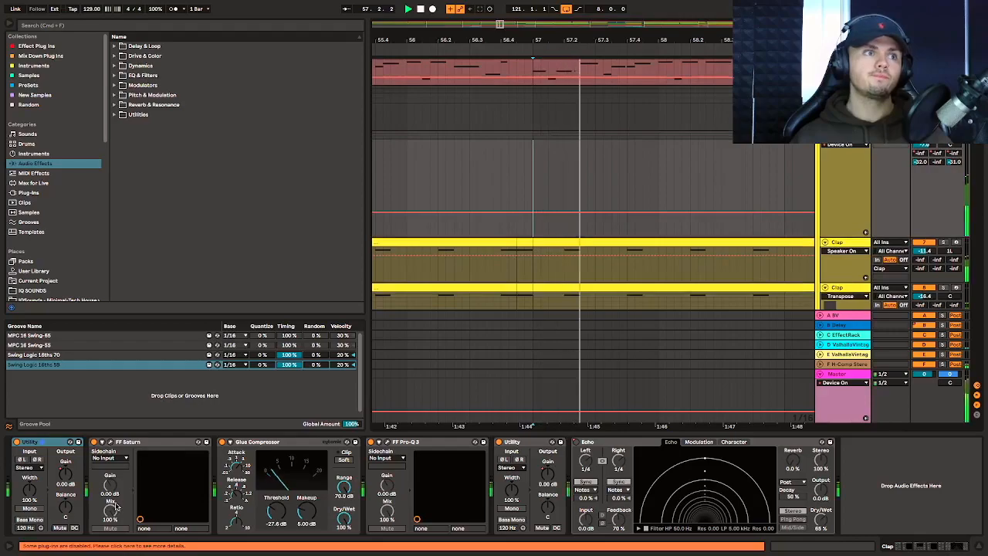
- Open the Clap group's FF Saturn and play the claps from bar 57 through it and the Glue Compressor
left_click(110, 442)
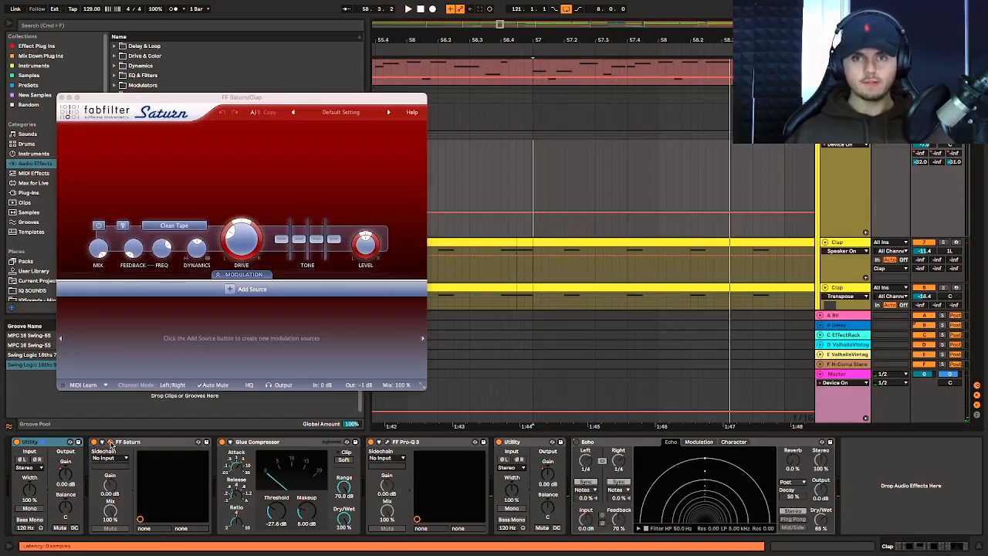
key("space")
key("space")
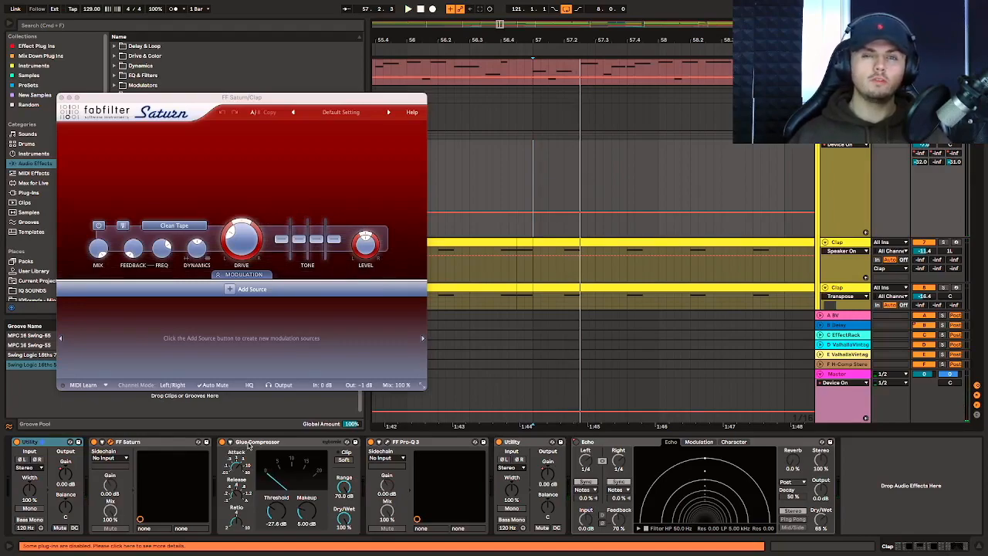
key("space")
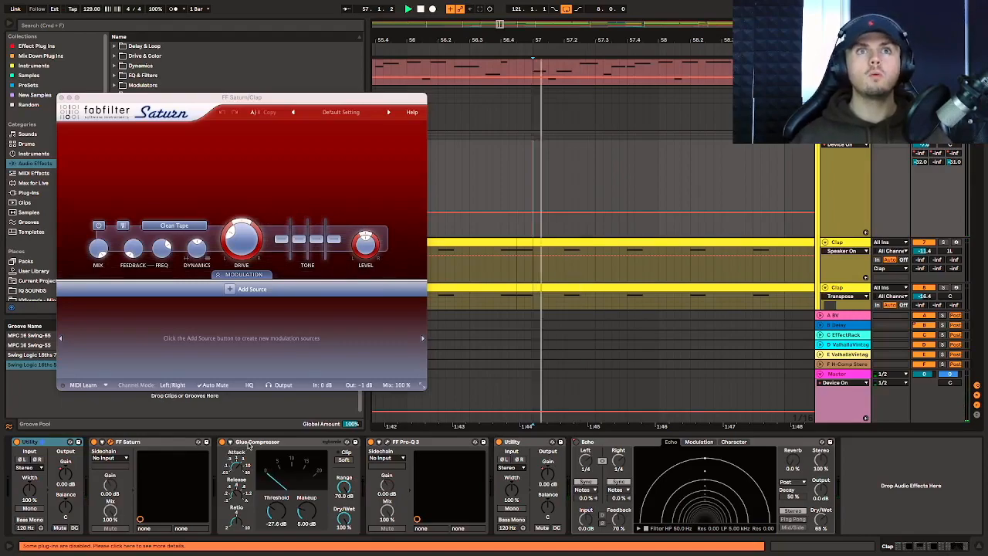
- Open the Clap group's FF Pro-Q 3, inspect its low-cut and brickwall high-cut bands and play from bar 57
scroll(781, 248, "down", 2)
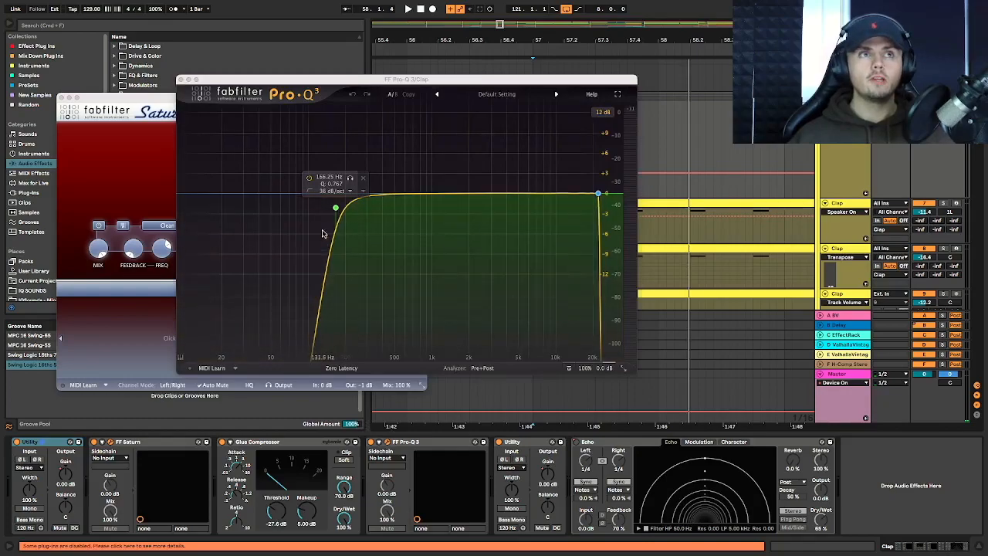
key("space")
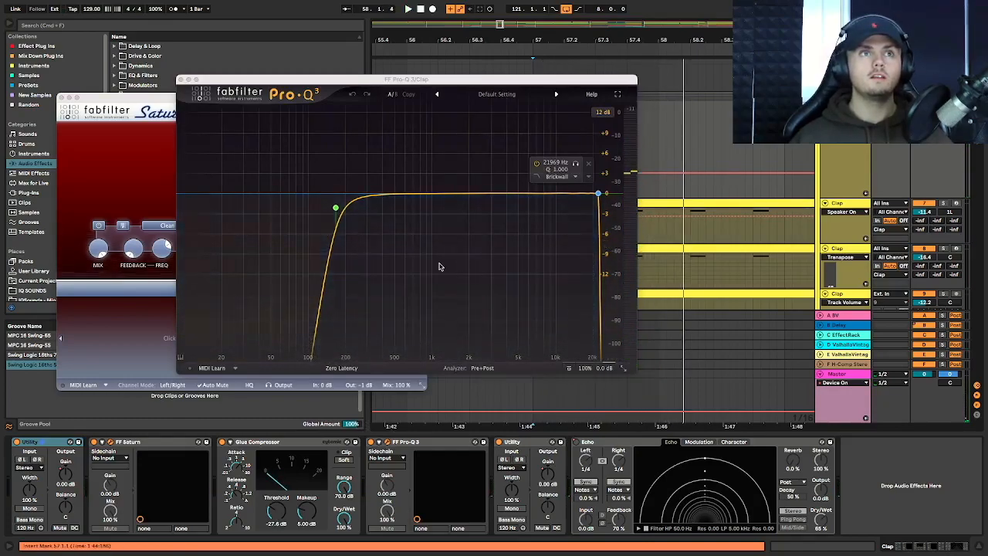
key("space")
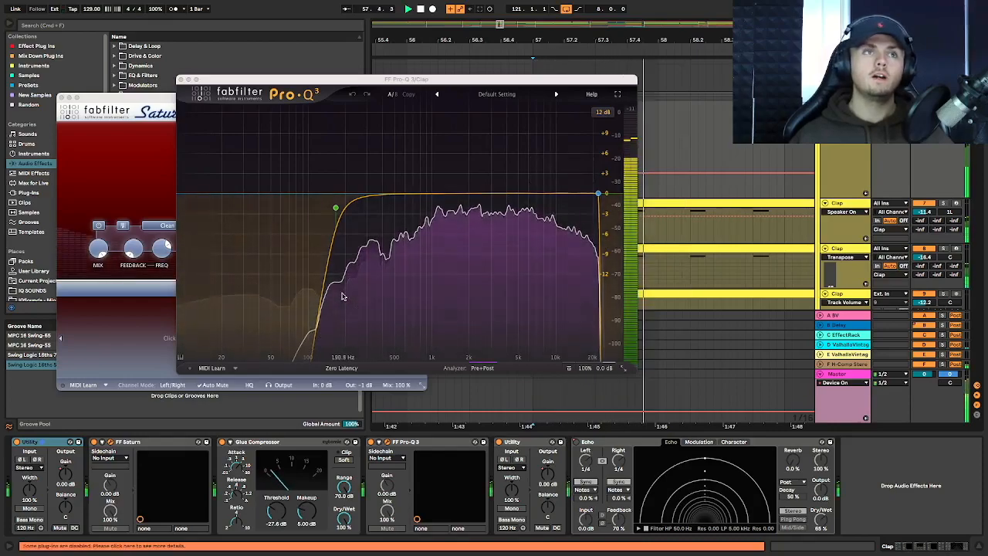
- Stop the clap playback, then play the track from bar 57 while browsing the snare and hat tracks
key("space")
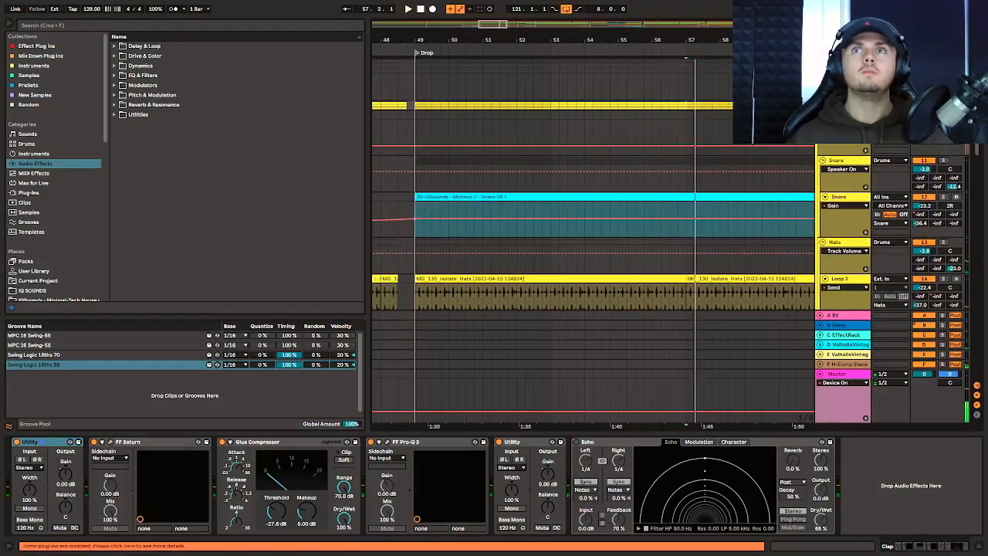
scroll(593, 231, "up", 3)
scroll(771, 179, "up", 7)
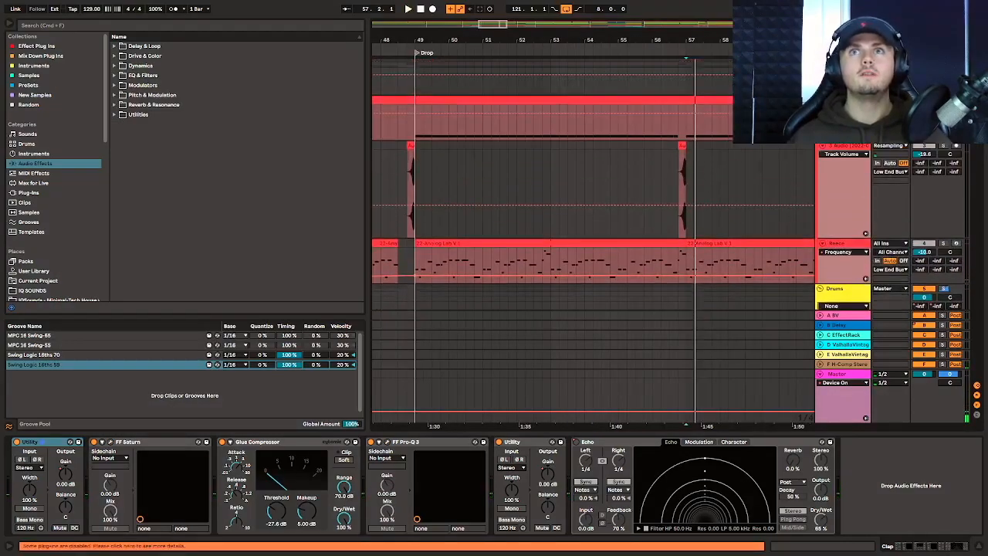
key("space")
scroll(771, 179, "down", 15)
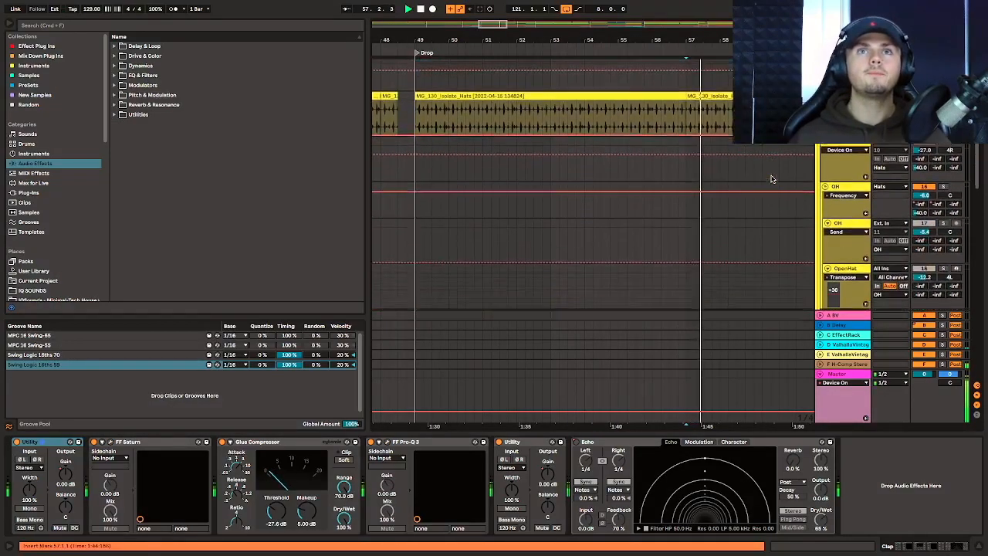
scroll(772, 179, "up", 4)
scroll(773, 179, "down", 5)
scroll(773, 179, "down", 3)
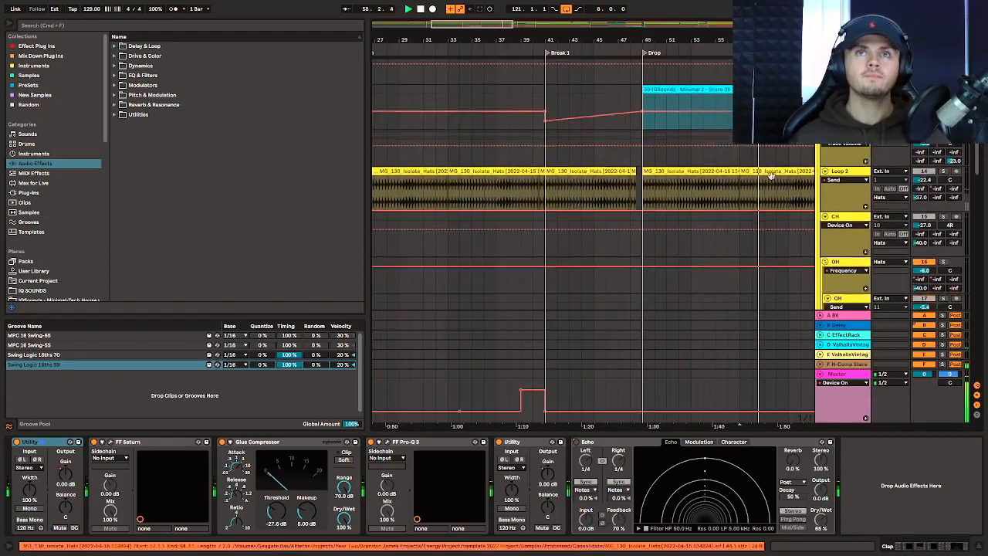
scroll(772, 178, "right", 3)
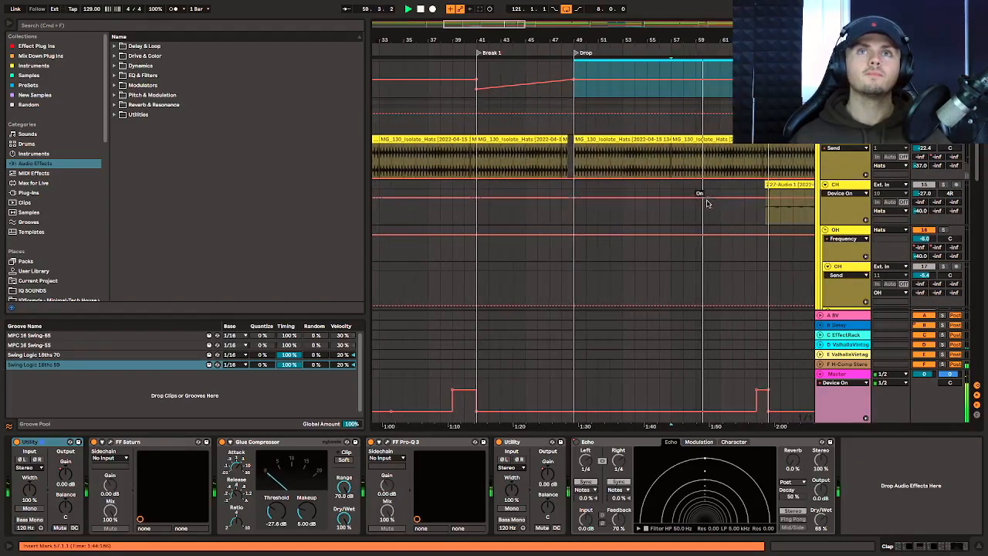
scroll(704, 201, "down", 5)
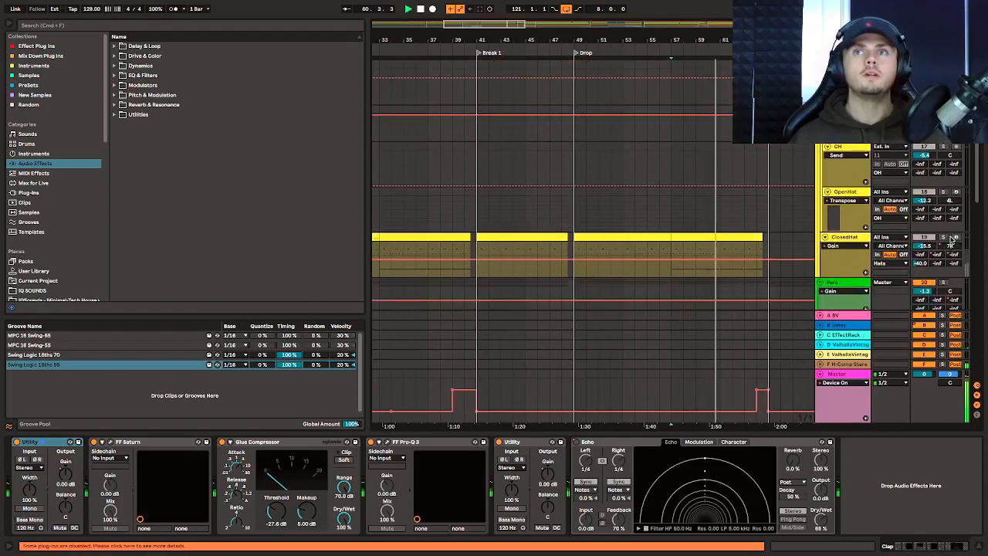
- Solo the ClosedHat track and play it from the drop at bar 121
left_click(703, 239)
scroll(706, 239, "right", 1)
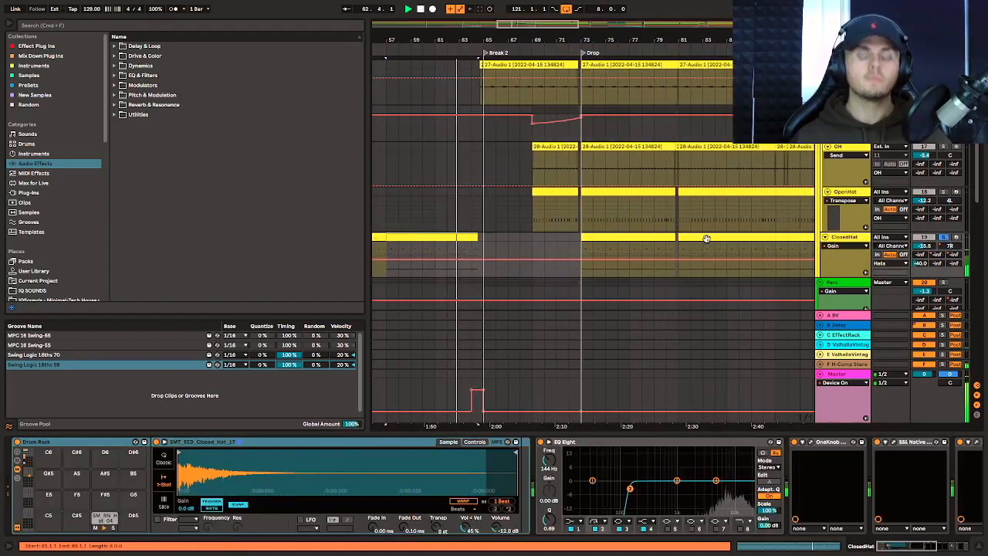
scroll(706, 238, "down", 4)
scroll(705, 238, "right", 1)
scroll(657, 246, "up", 2)
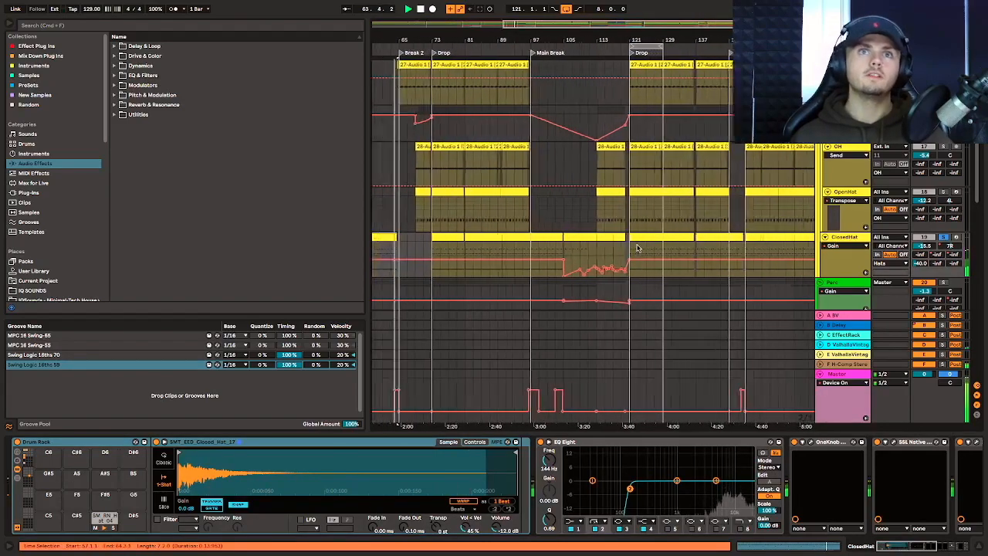
left_click(631, 247)
key("space")
key("space")
scroll(648, 250, "up", 1)
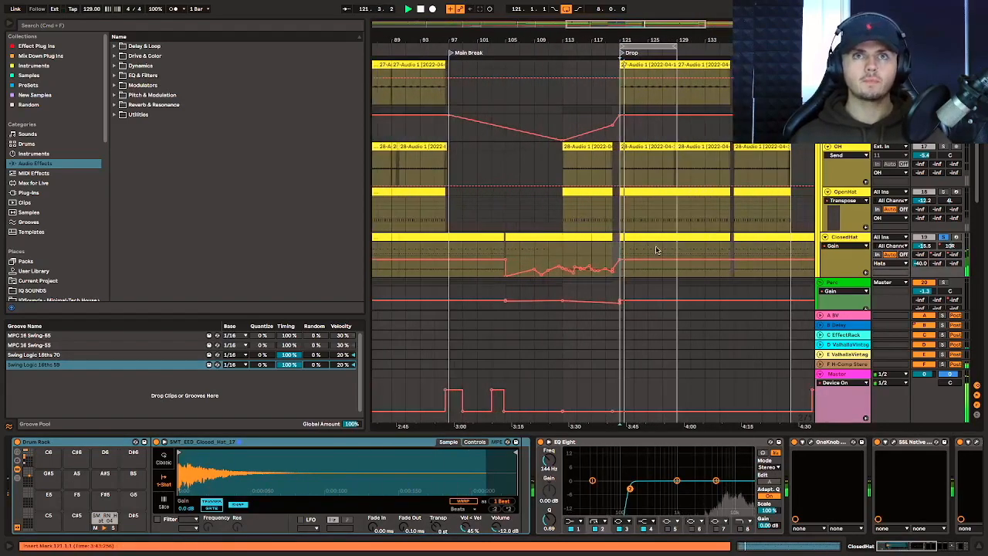
- Inspect the ClosedHat track's Drum Rack pads and their hat samples, and audition the pattern from bar 121
left_click(841, 239)
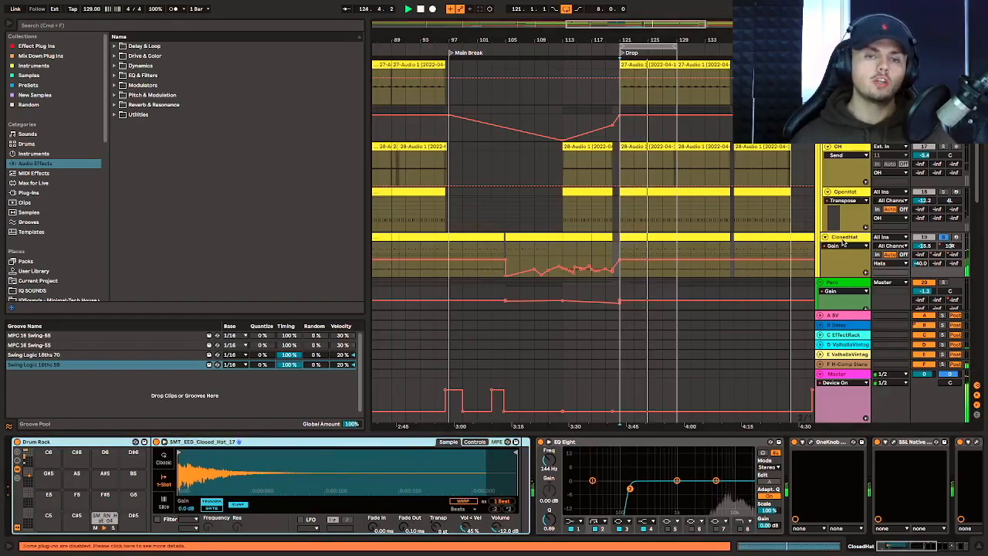
left_click(946, 239)
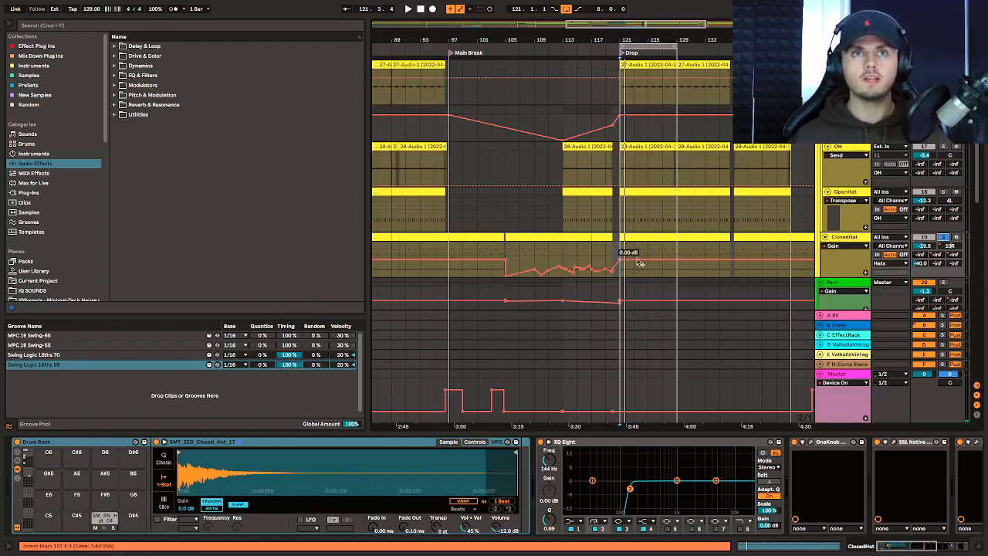
scroll(626, 253, "up", 4)
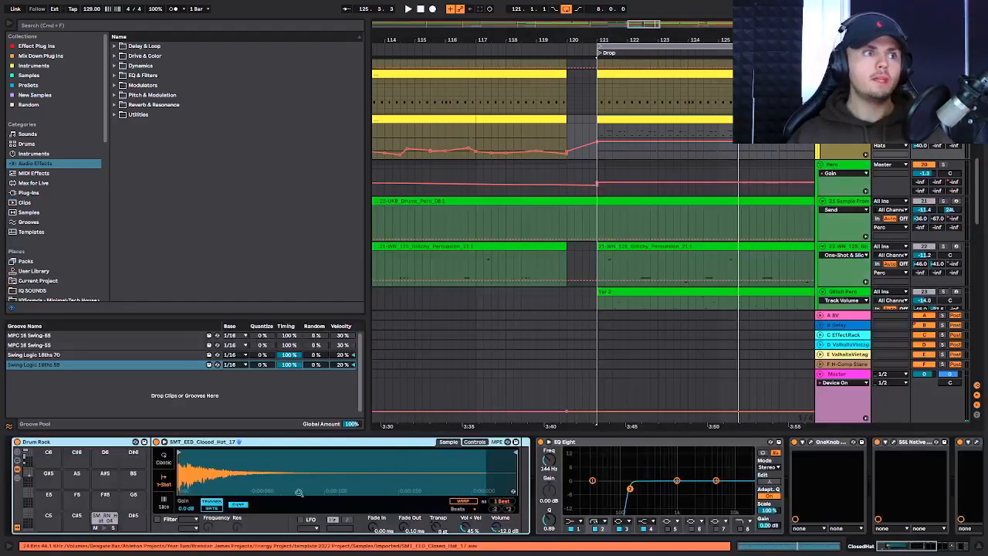
left_click_drag(26, 463, 28, 456)
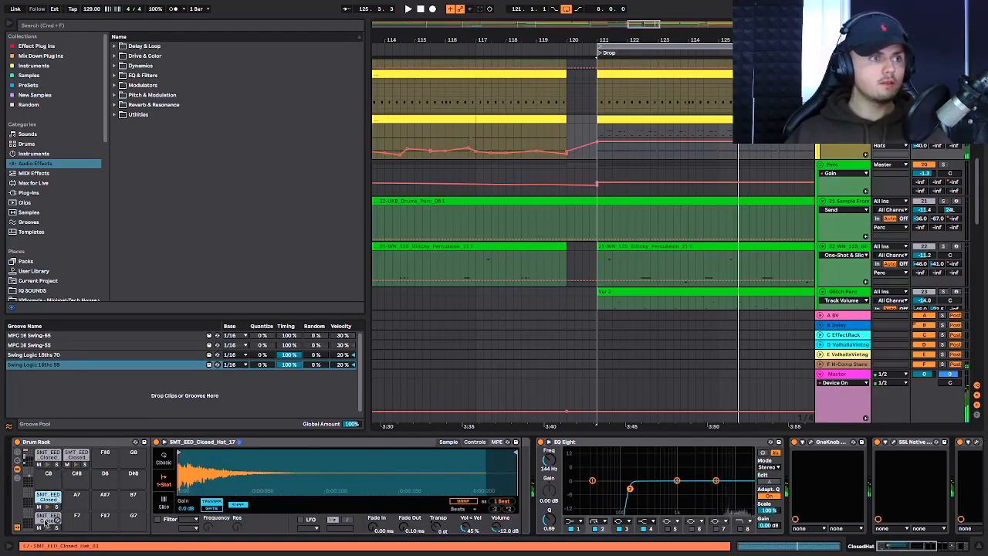
scroll(51, 517, "down", 7)
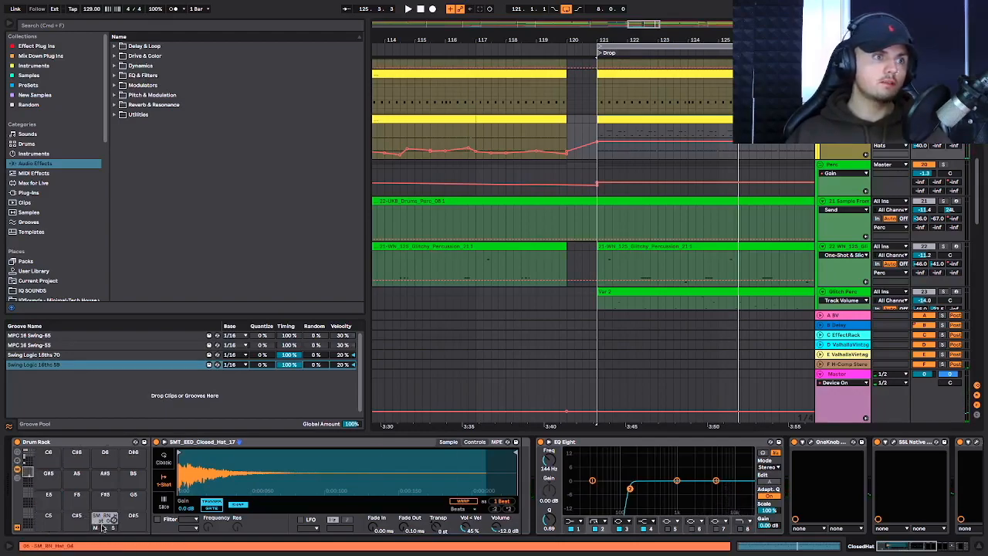
key("space")
key("space")
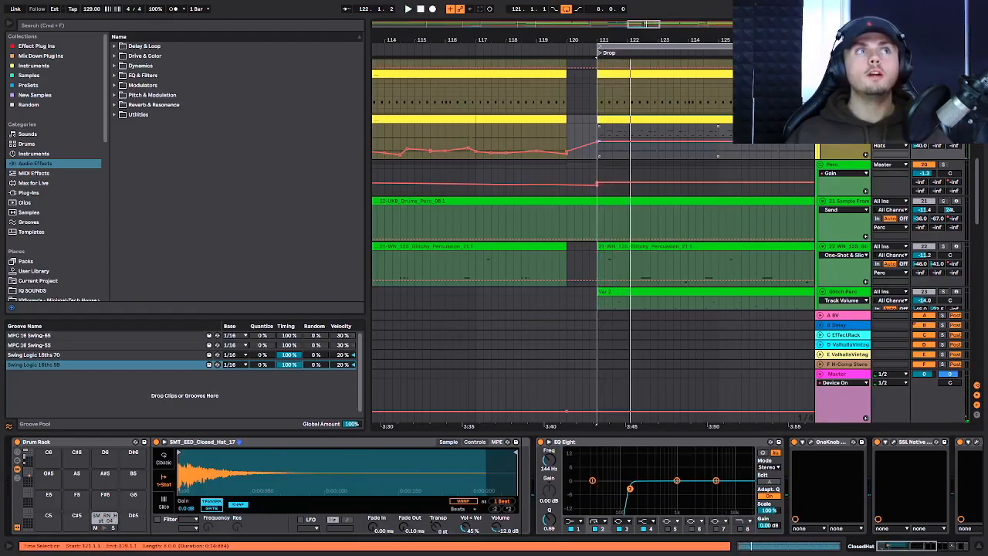
- Show the saved Sample From Mars and Favourite drum racks in the User Library's Racks folder, then return to the ClosedHat clip
left_click(34, 271)
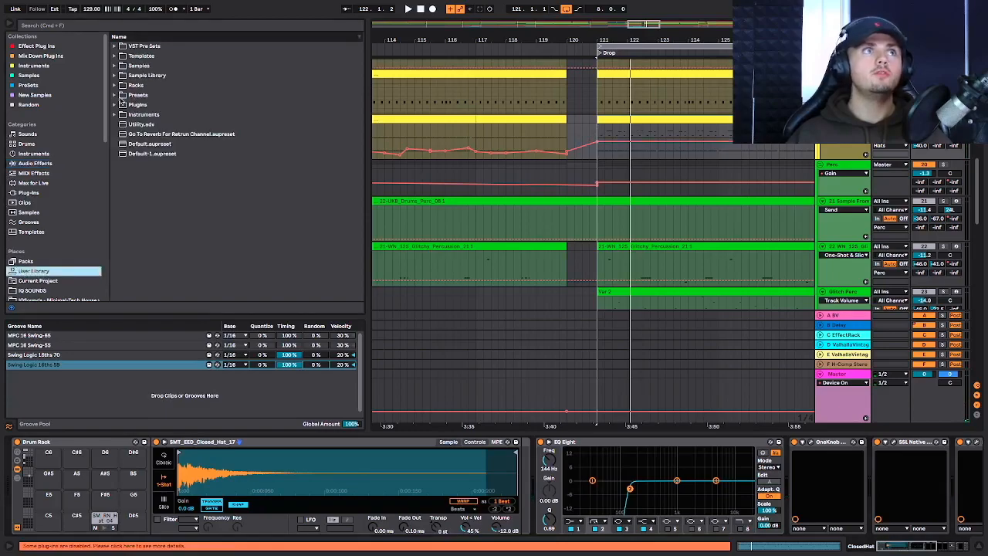
left_click(114, 86)
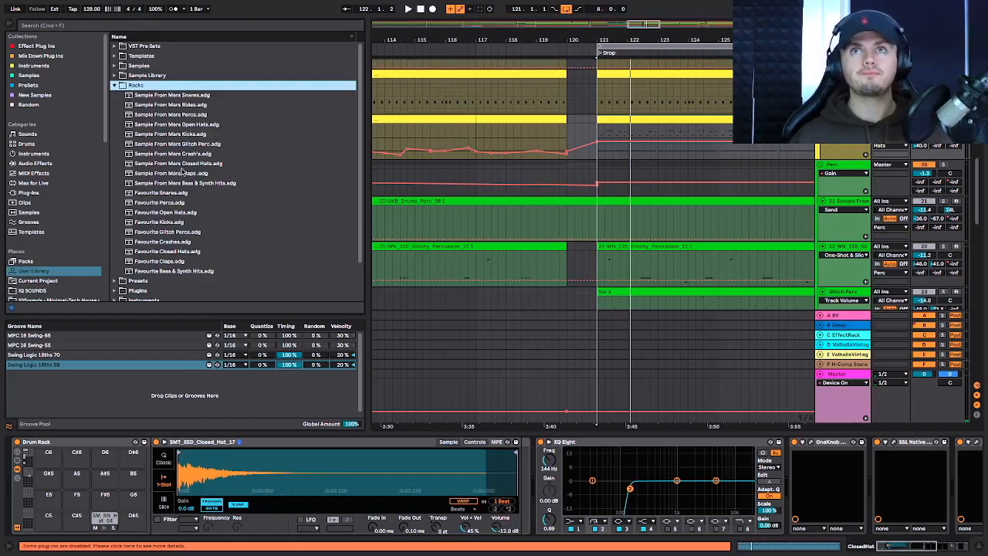
left_click(718, 128)
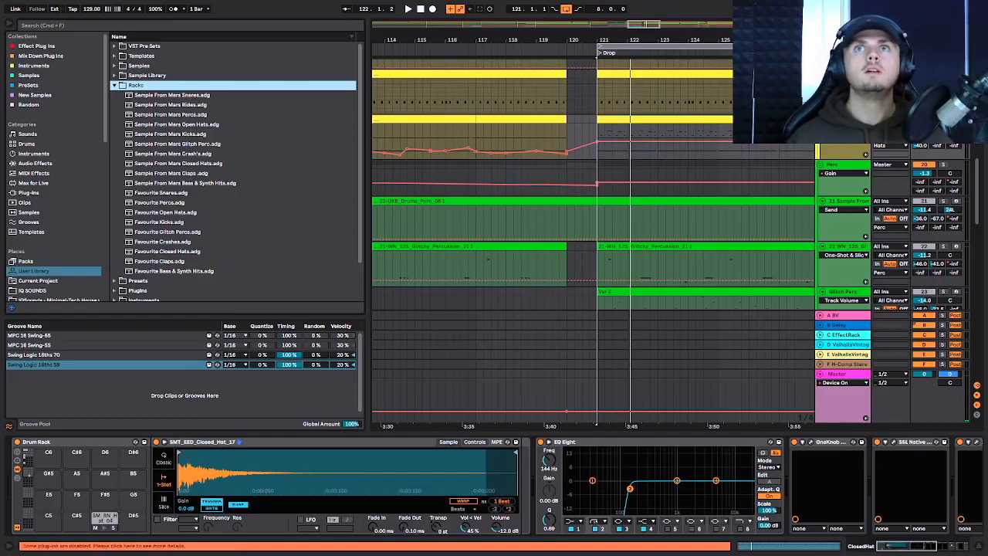
- Play the ClosedHat clip at bar 121, open its MIDI notes and select the SMT_EED_Closed_Hat_03 row
key("space")
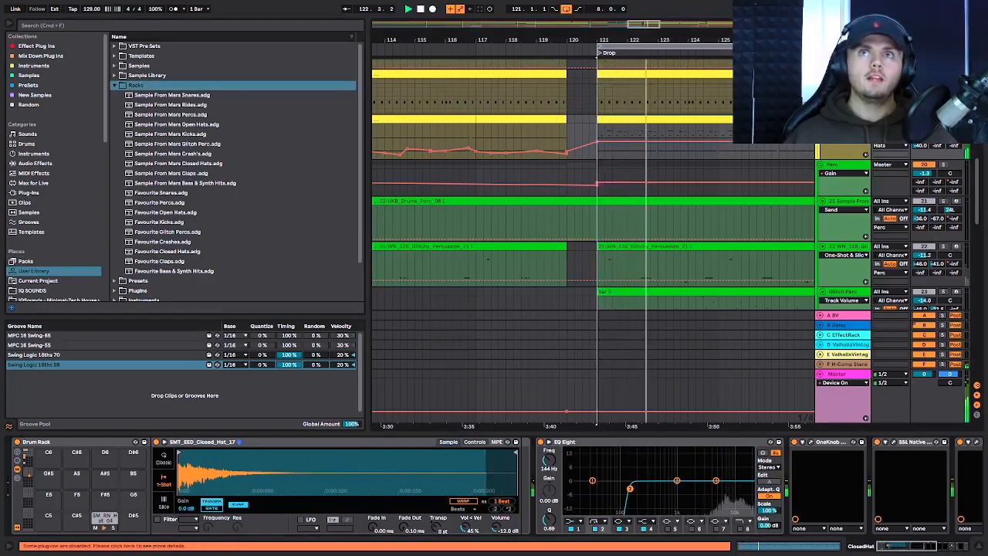
double_click(725, 119)
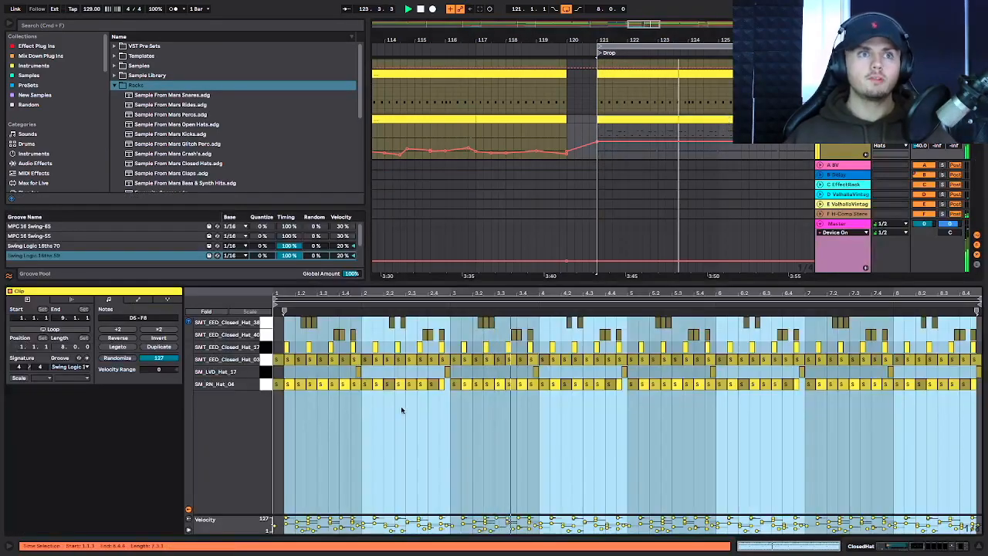
left_click(269, 359)
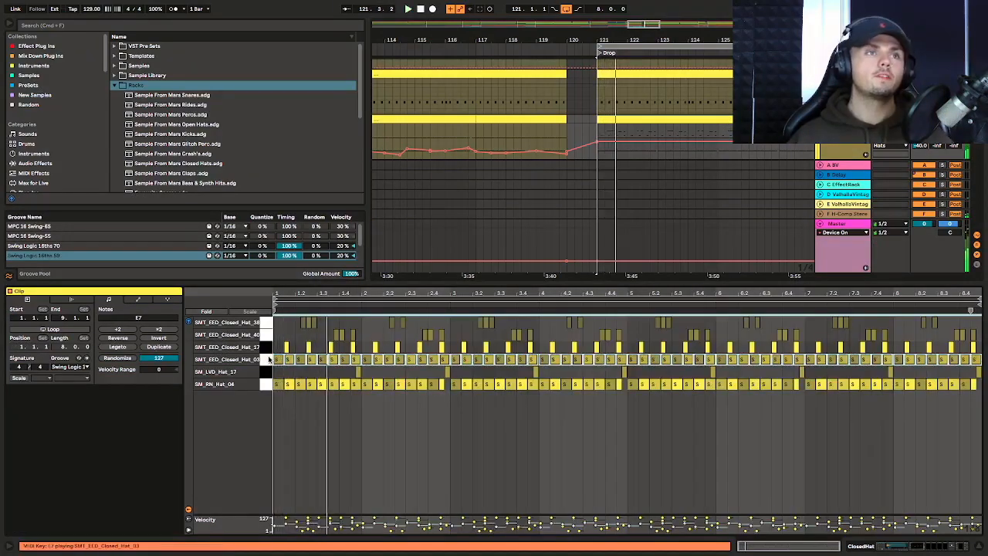
key("space")
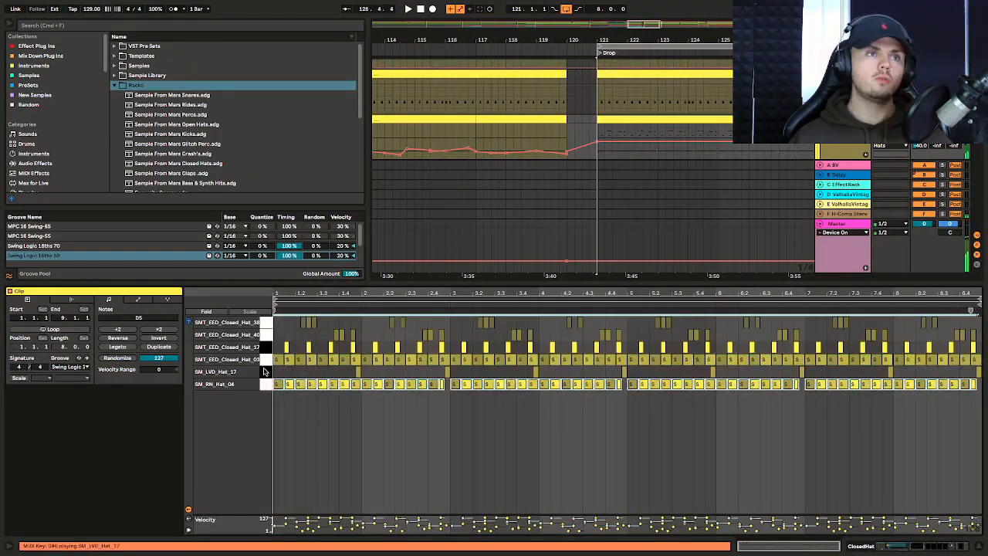
- Compare the SM_RN_Hat_04 and SMT_EED_Closed_Hat_03 samples, and play the closed-hat pattern from bar 121
left_click(267, 384)
left_click(268, 360)
left_click(267, 384)
left_click(268, 360)
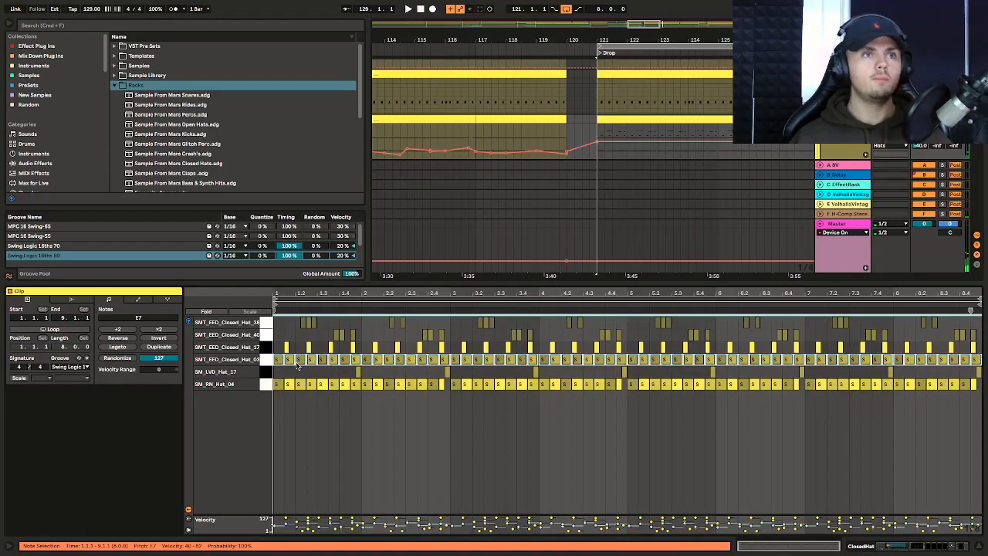
key("space")
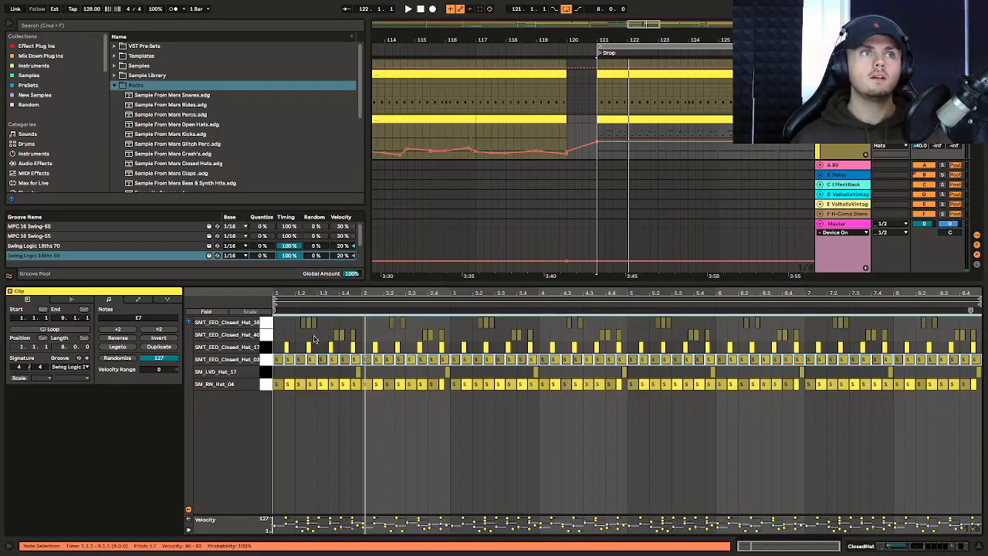
key("space")
- Audition the SMT_EED_Closed_Hat_17 sample and play the closed-hat pattern from bar 121
left_click(265, 349)
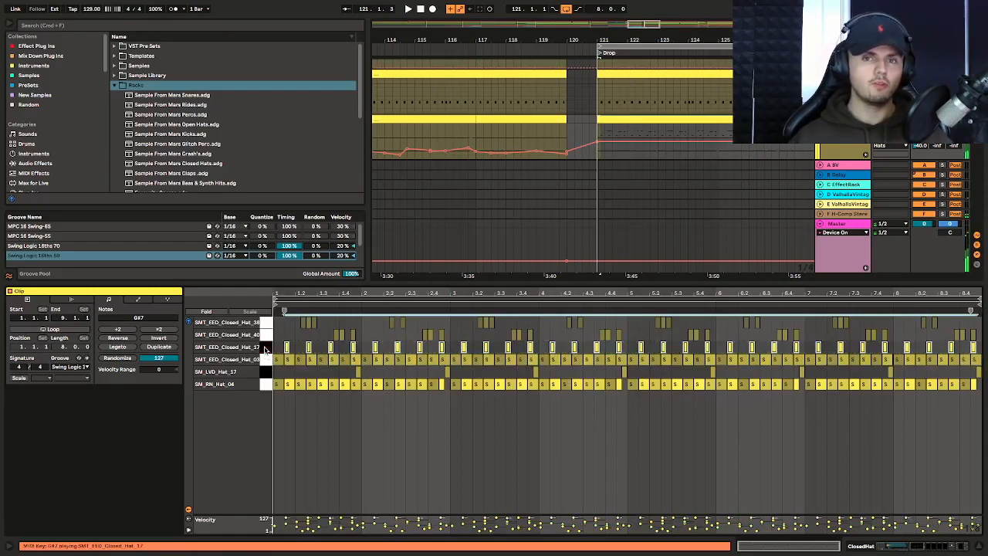
key("space")
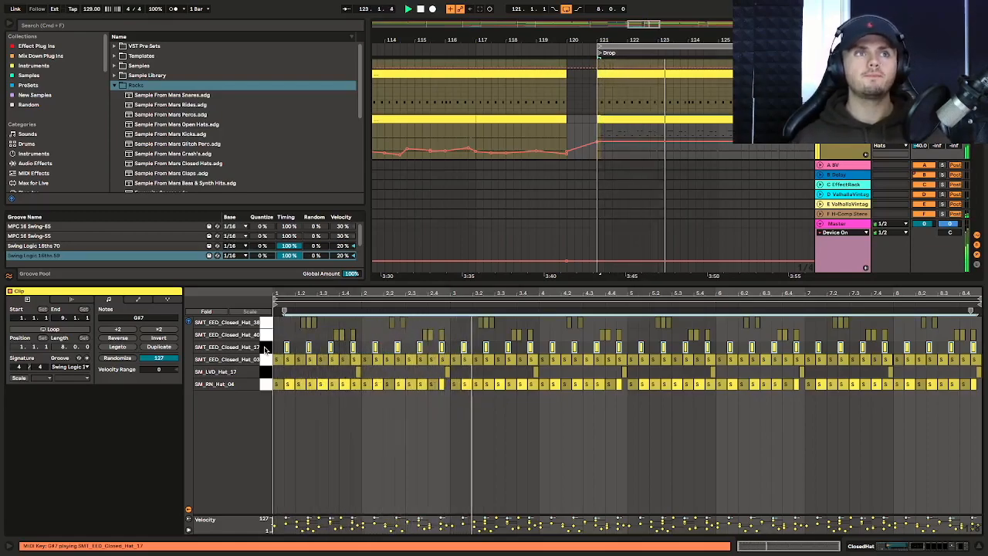
key("space")
- Audition the SM_LVD_Hat_17, Closed_Hat_40 and Closed_Hat_38 samples in the ClosedHat clip
left_click(266, 372)
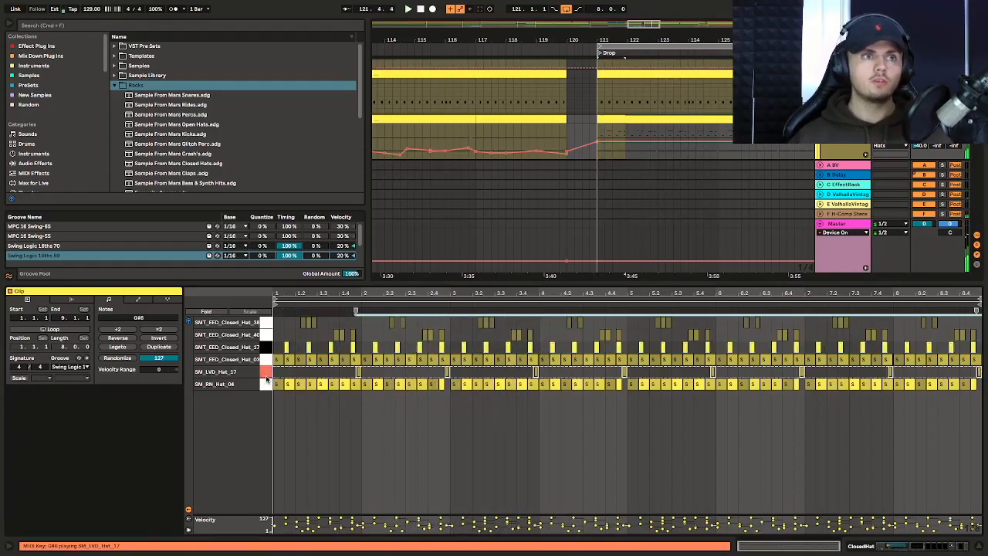
left_click(268, 335)
left_click(268, 324)
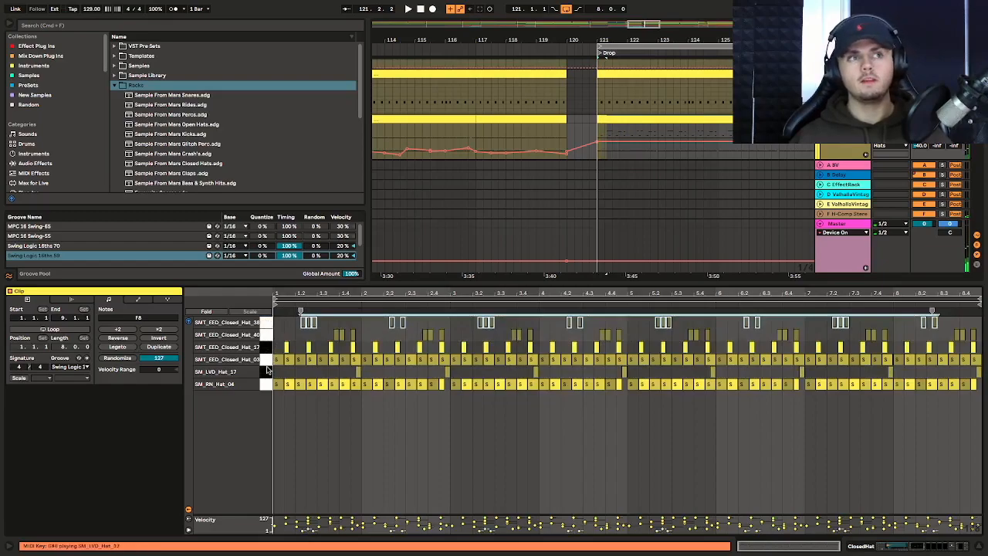
left_click(267, 371)
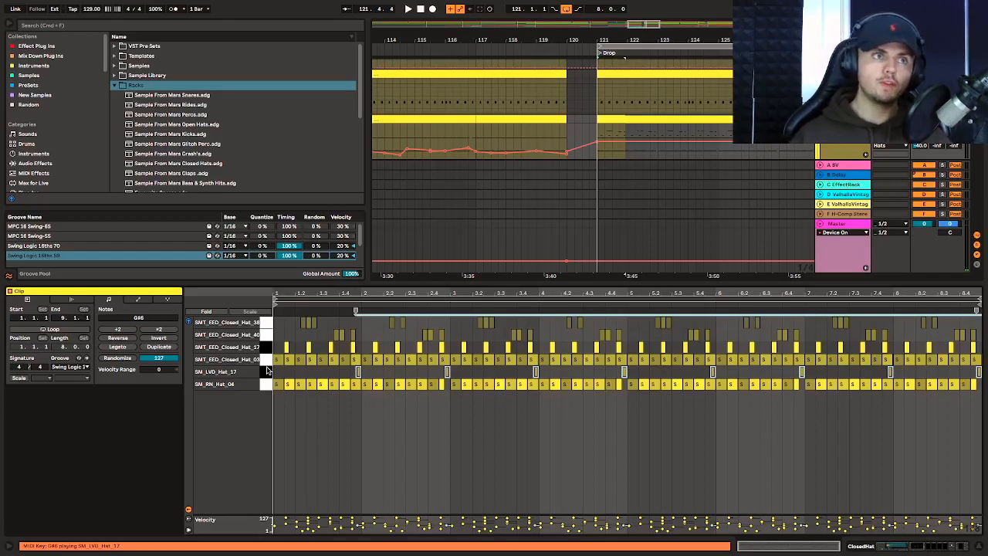
left_click(328, 361)
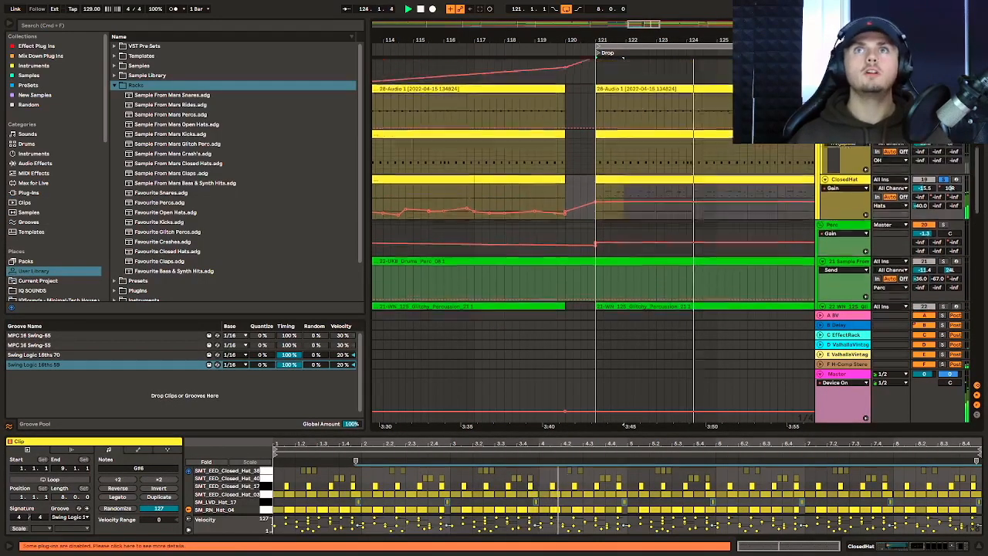
- Play the ClosedHat and OpenHat tracks soloed together, then show the CH audio track's effects chain
scroll(943, 147, "up", 1)
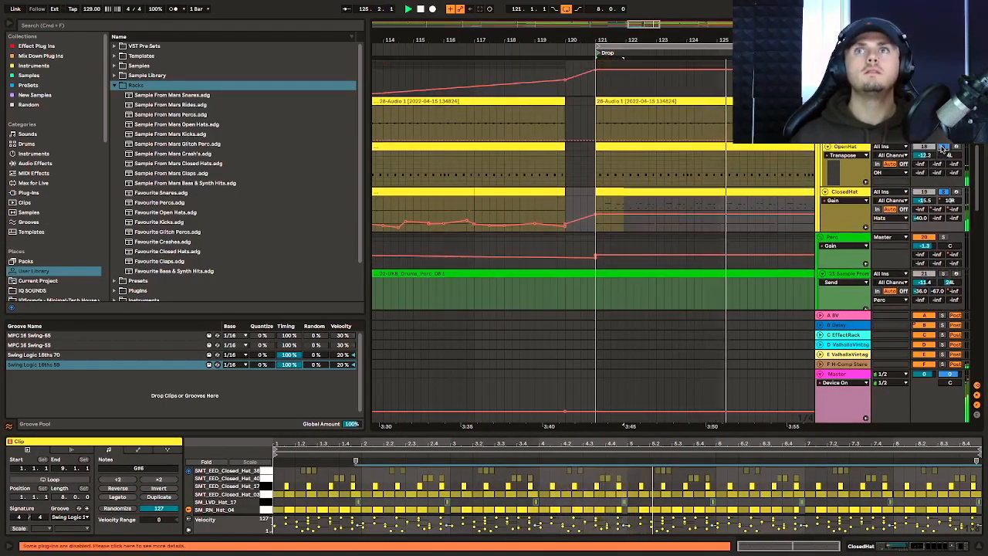
scroll(943, 146, "up", 1)
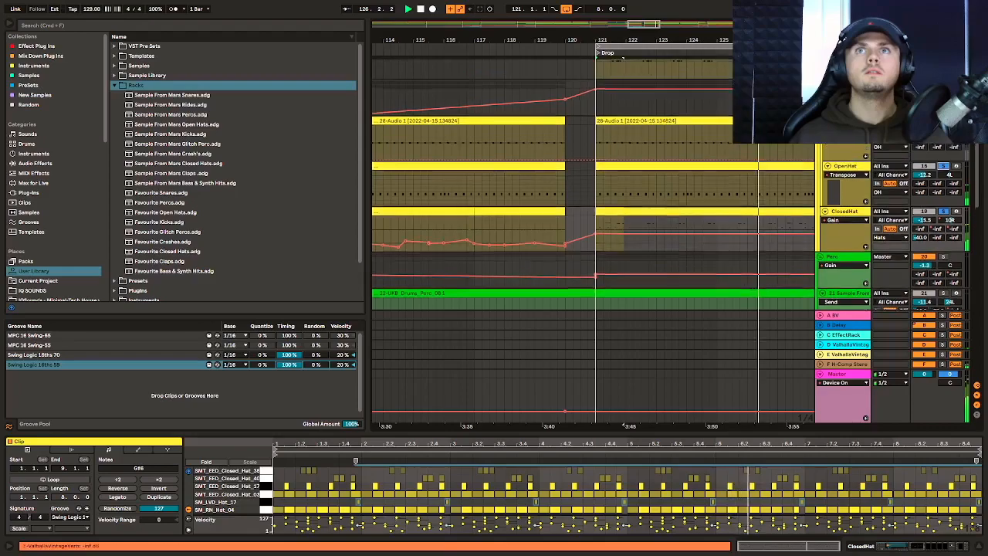
scroll(547, 125, "up", 1)
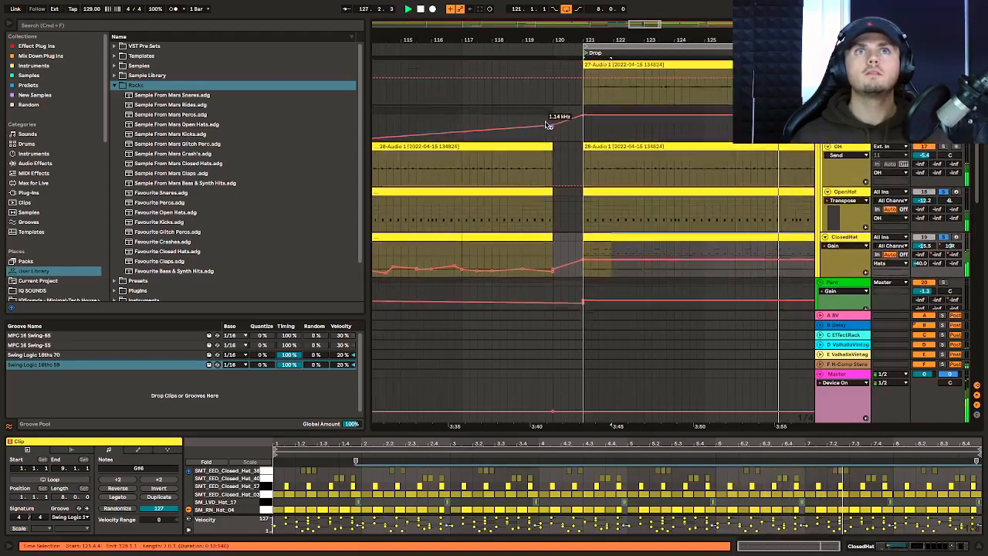
scroll(548, 125, "up", 3)
left_click(789, 233)
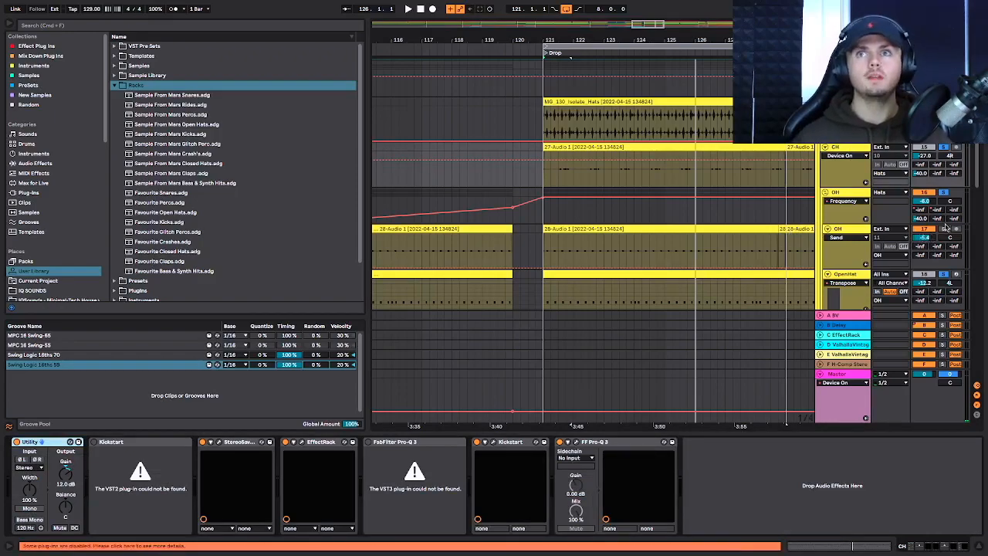
- Solo the OH audio track inside the OH group and play it from bar 121
left_click(943, 228)
left_click(541, 248)
key("space")
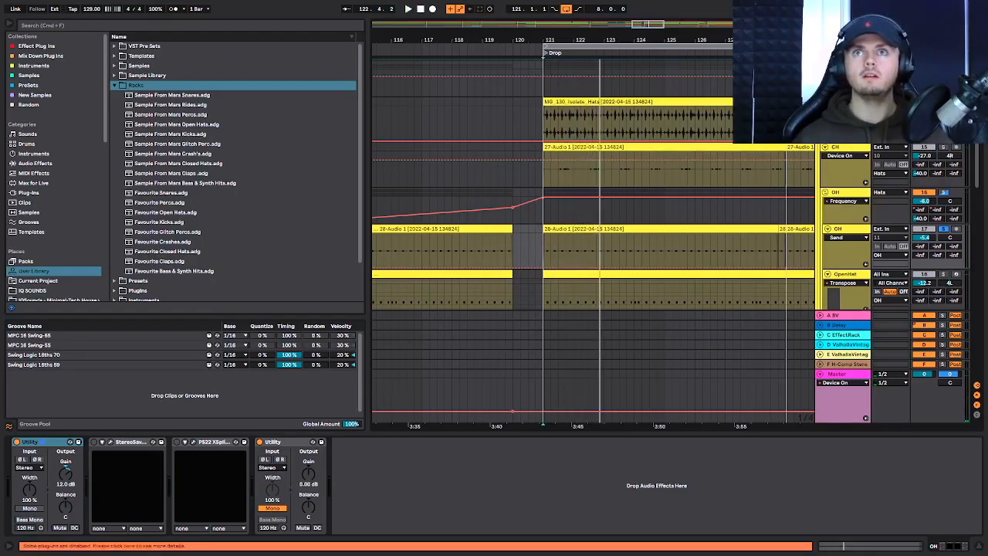
- Solo the CH track together with the OH track and play both from bar 121
key("space")
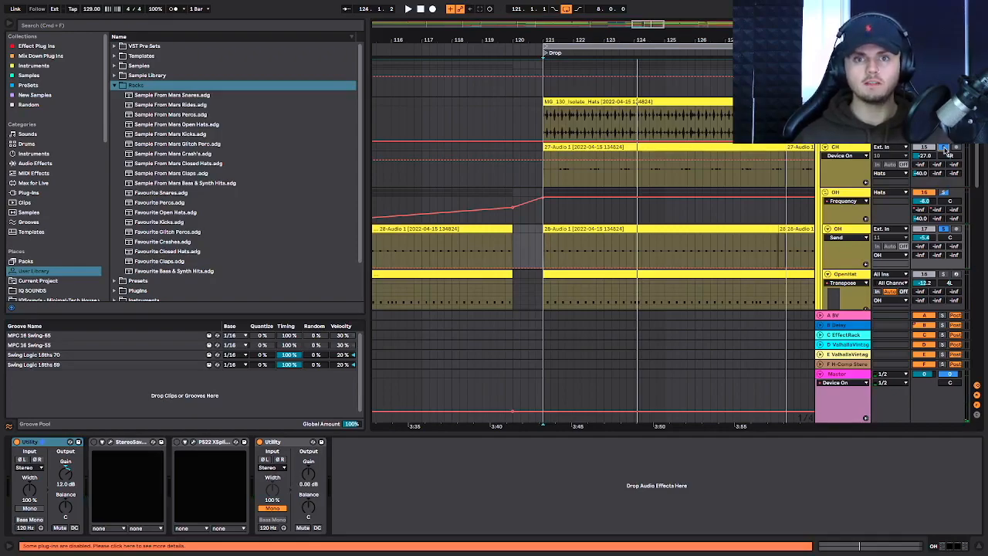
key("space")
key("space")
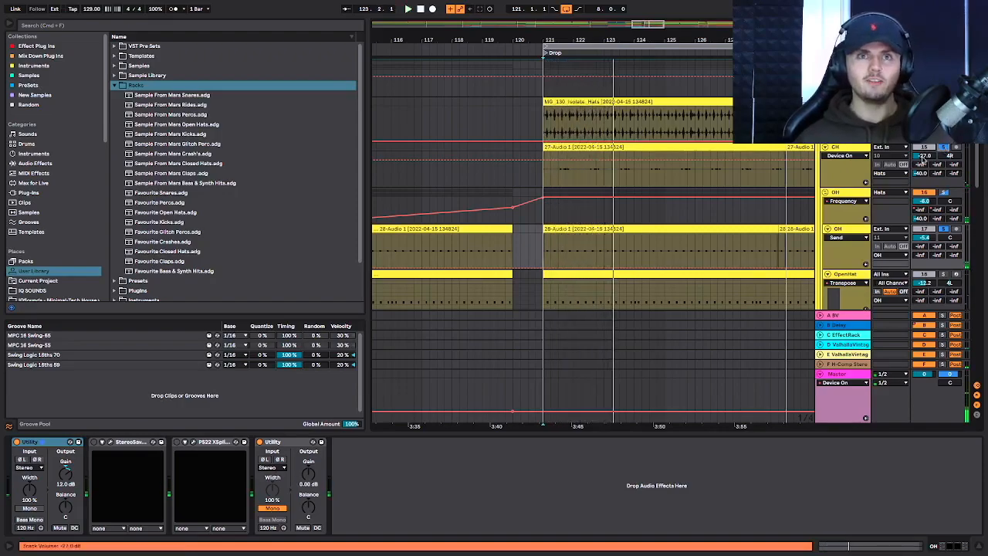
- Show the CH track's effects chain and examine the Decapitator settings inside its EffectRack
scroll(856, 193, "down", 2)
scroll(857, 194, "up", 1)
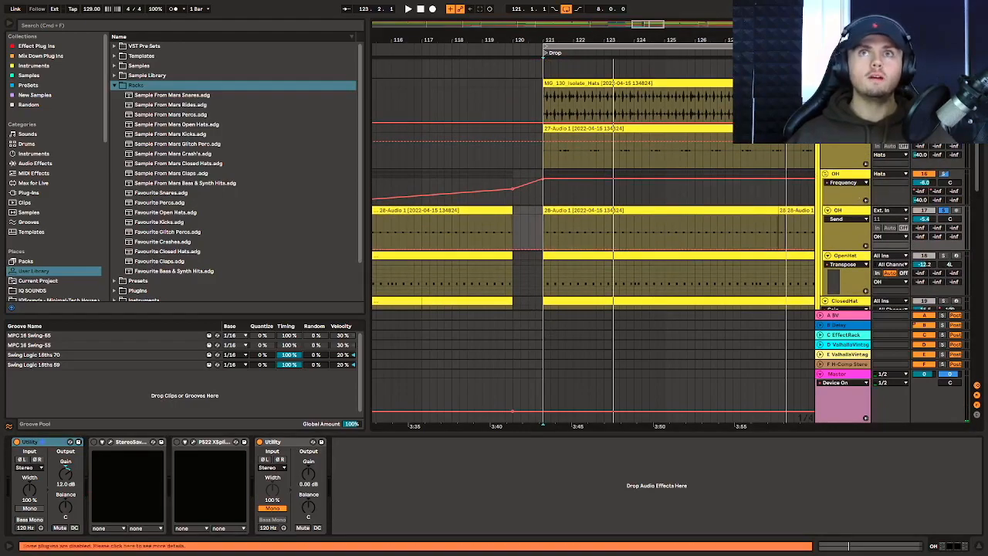
left_click(845, 129)
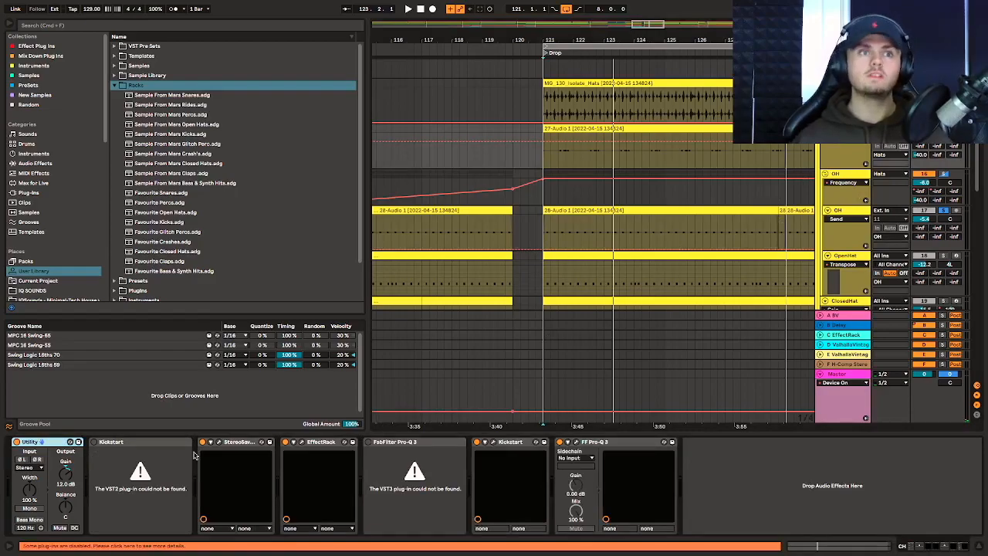
left_click(303, 443)
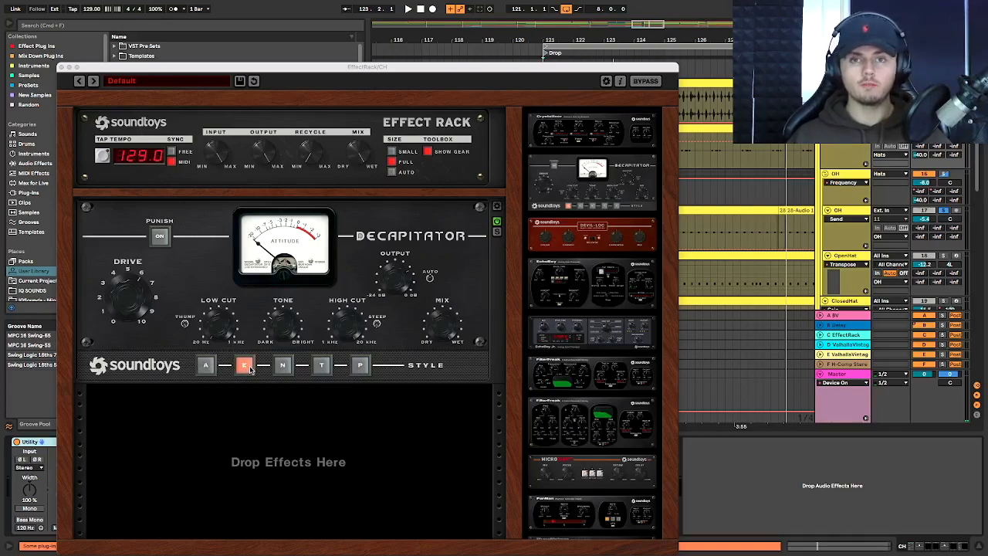
left_click(282, 334)
key("space")
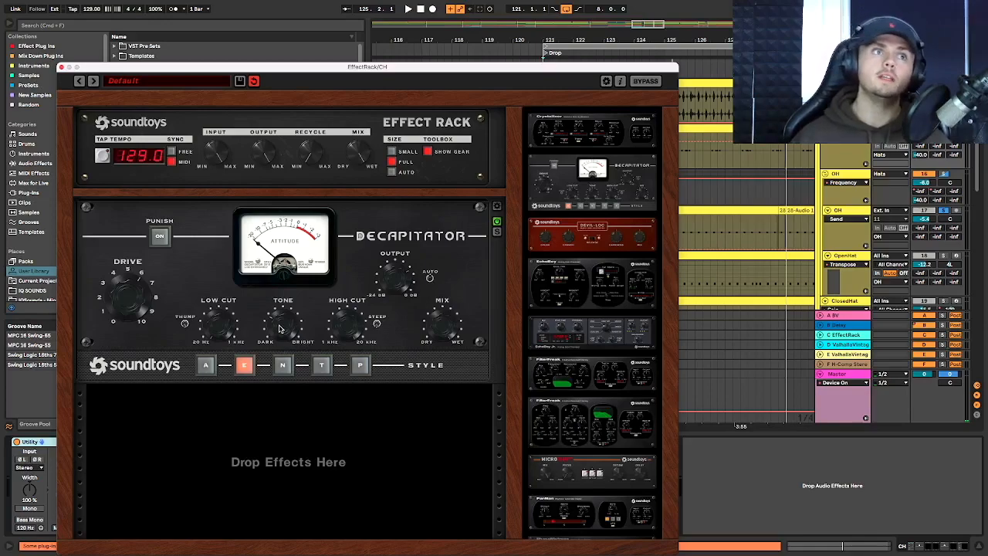
left_click(61, 68)
- Show the OH group's effects chain and examine the Decapitator settings inside its EffectRack
scroll(859, 169, "down", 2)
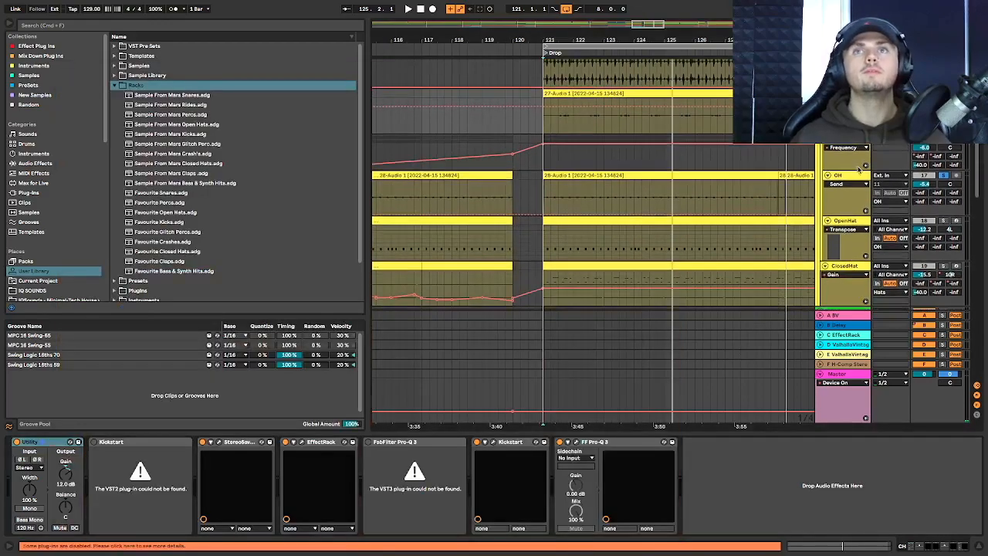
left_click(857, 145)
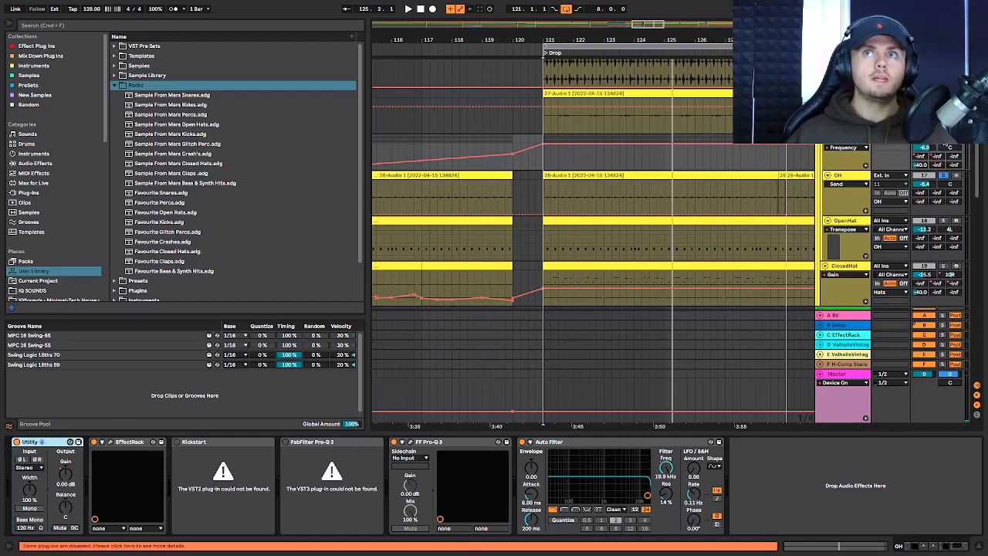
key("space")
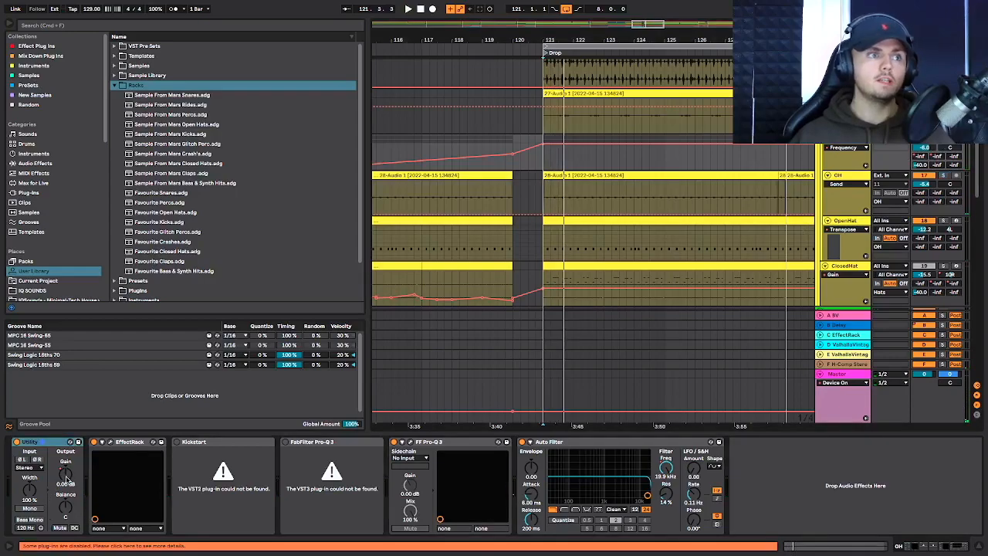
left_click(110, 443)
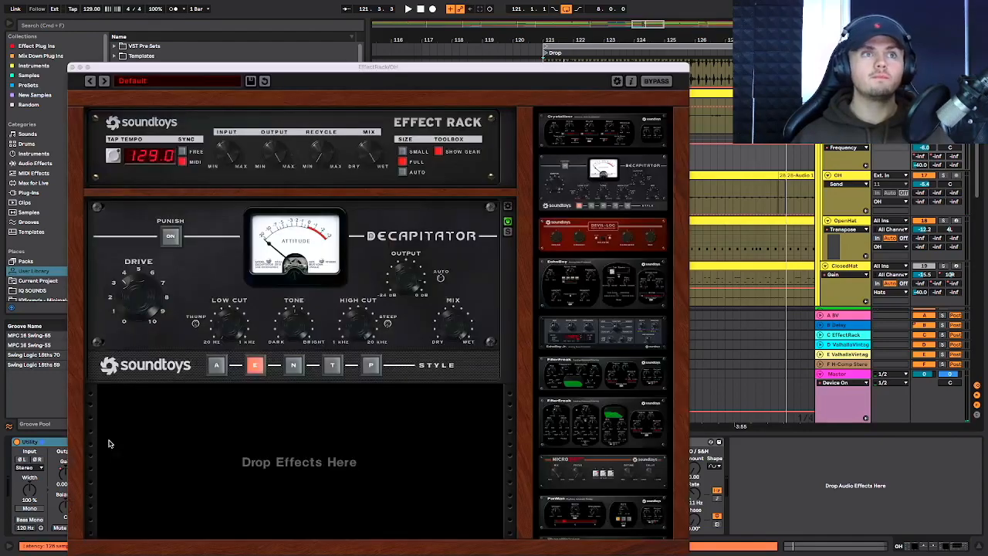
left_click(71, 69)
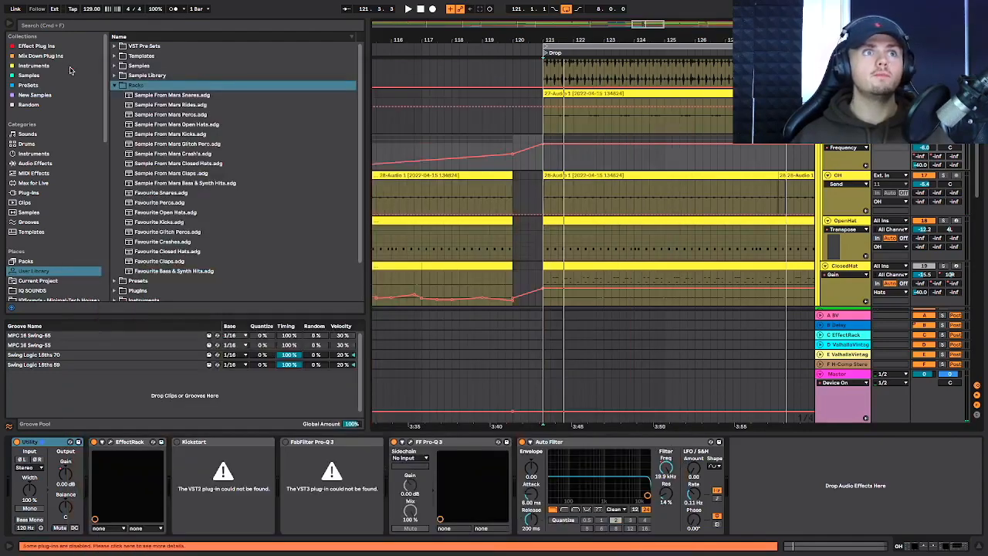
- Open the OH group's Pro-Q 3 and audition its 896 Hz, 3.5 kHz and 6.9 kHz dips in solo during playback
left_click(408, 445)
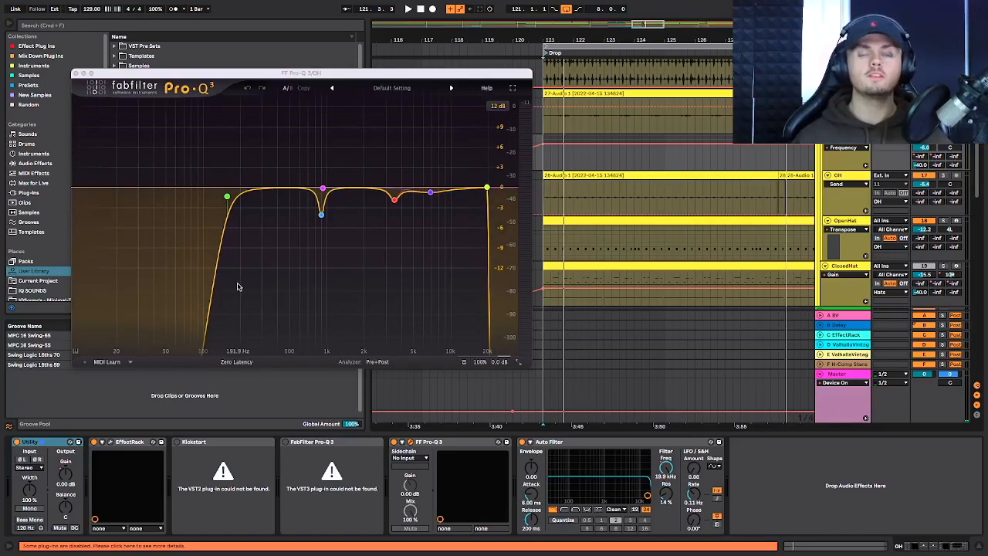
key("space")
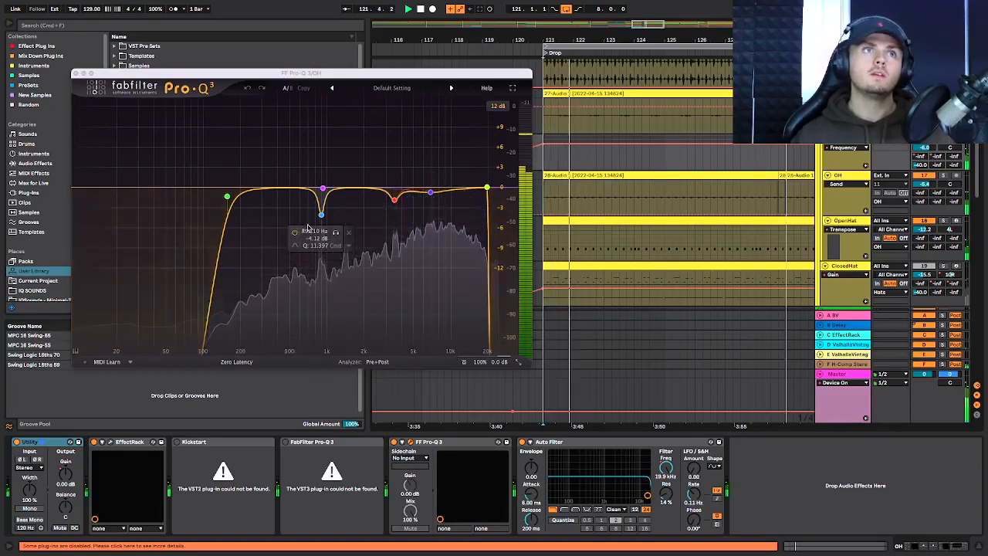
left_click(335, 232)
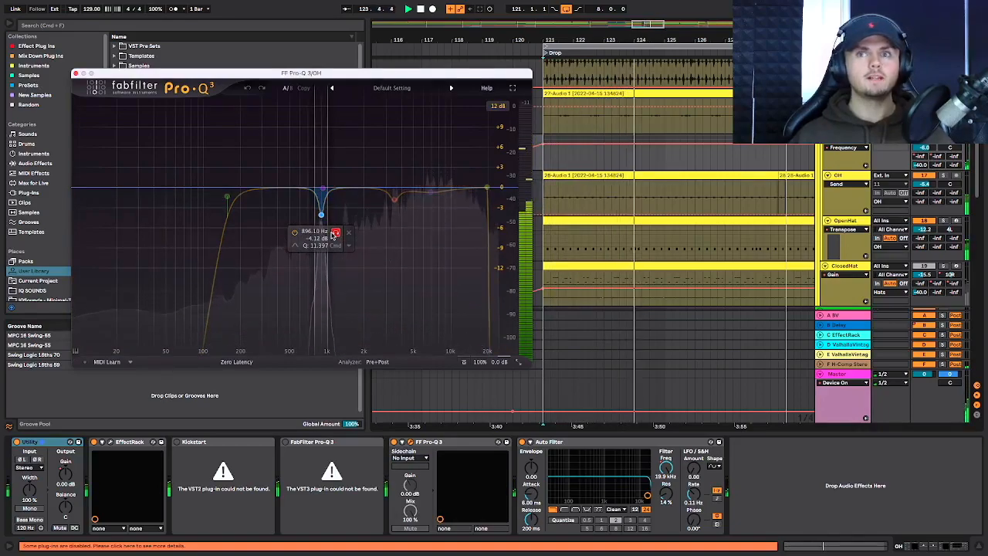
left_click(408, 220)
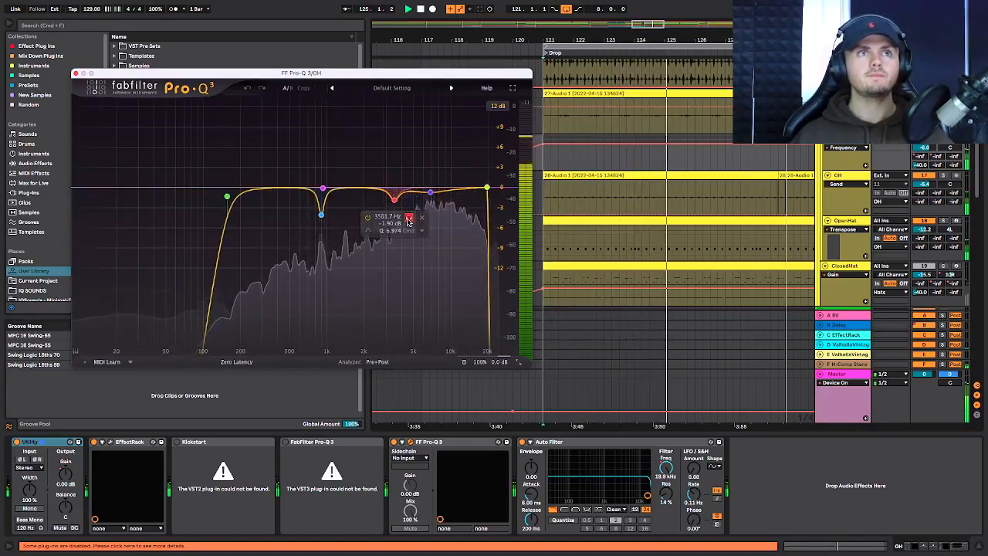
left_click(445, 211)
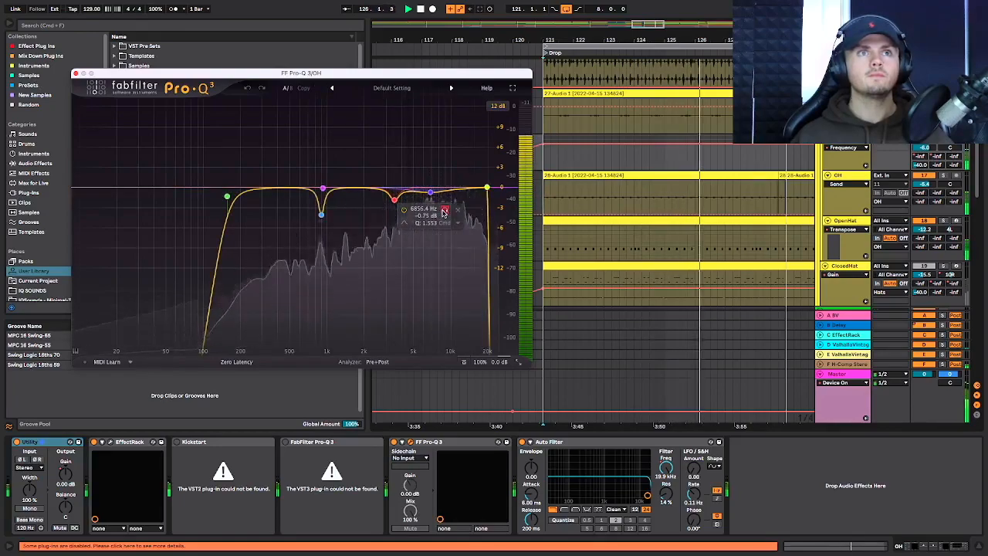
left_click(444, 210)
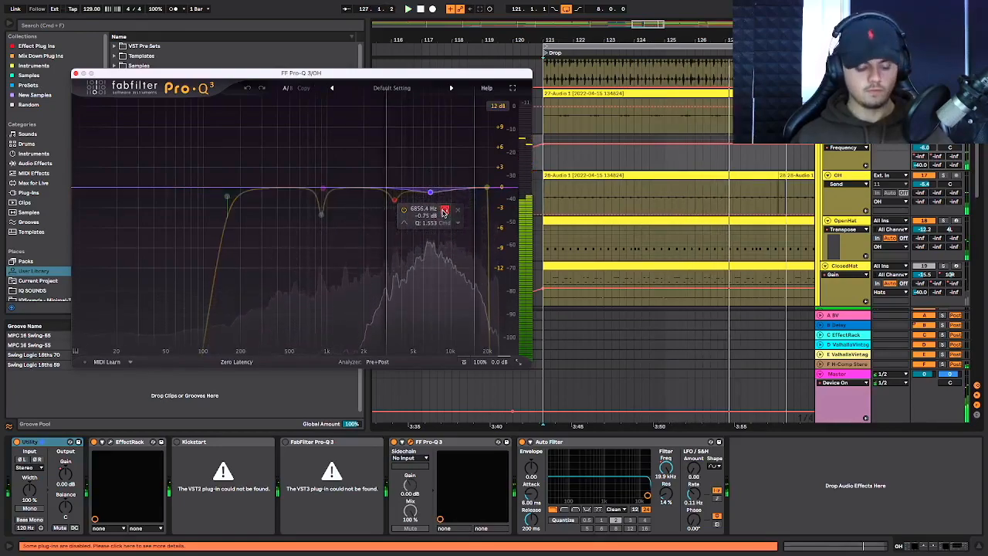
- Narrow the OH group's highest EQ dip to a Q of about 4.9 at about 6.7 kHz and -0.83 dB, checking it during playback
key("space")
mouse_move(444, 213)
left_mouse_down()
mouse_move(442, 228)
mouse_move(442, 202)
left_mouse_up()
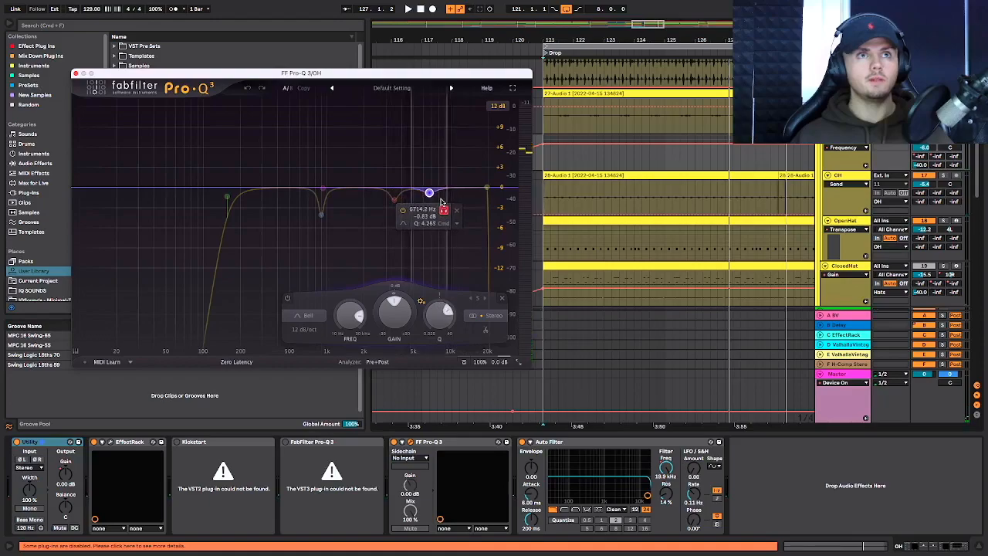
key("space")
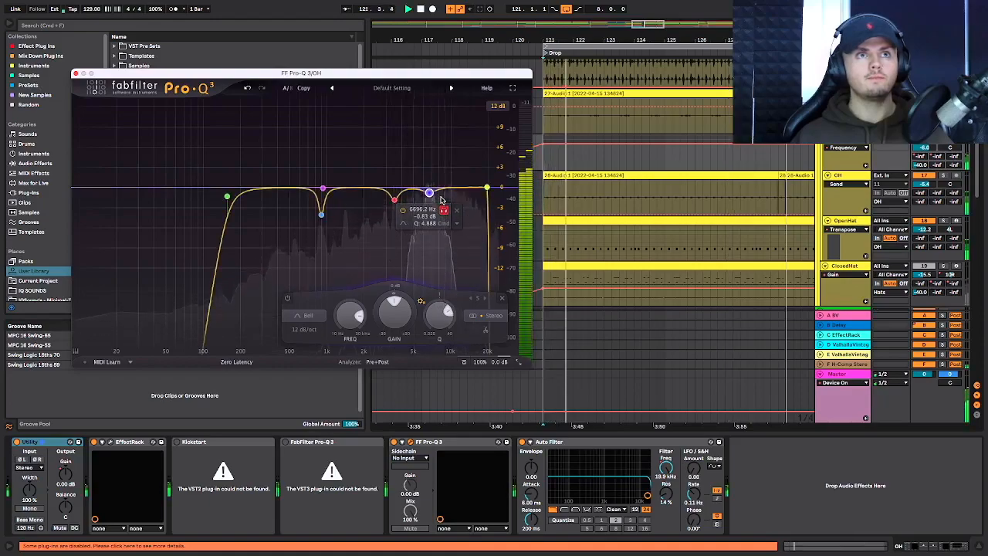
left_click_drag(441, 201, 442, 202)
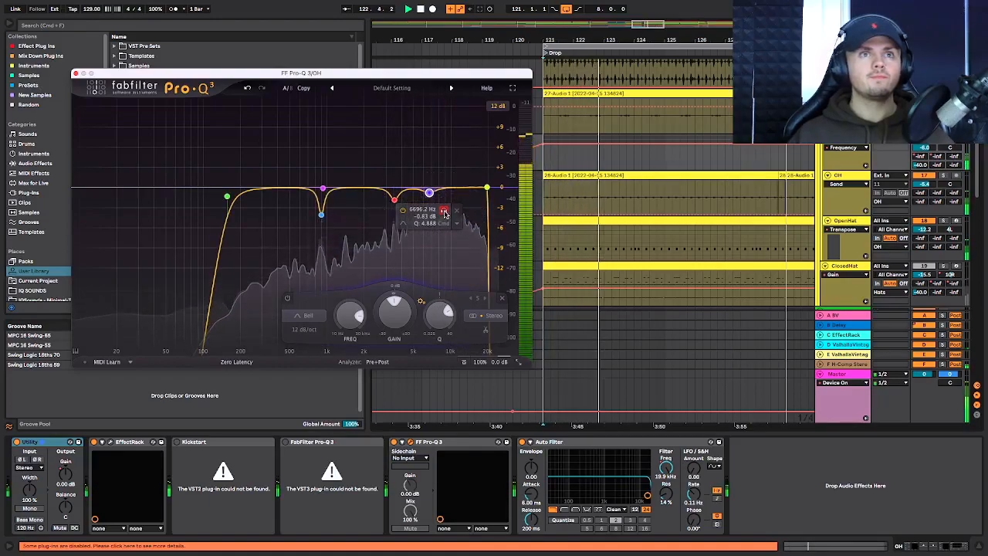
key("space")
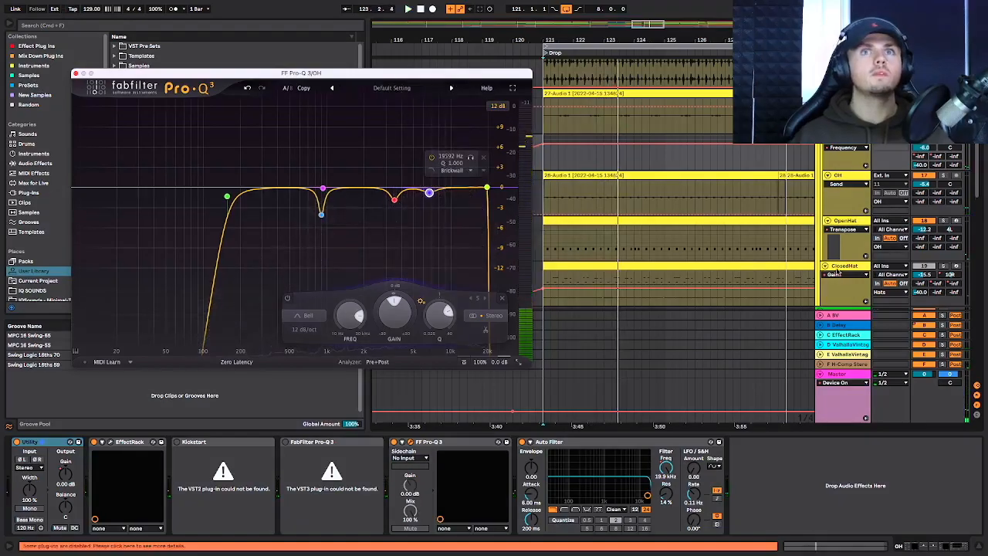
- Play the OpenHat track soloed from bar 121, then show its Drum Rack with the SMT_EED_Open_Hat_07 sample and following effects
left_click(941, 221)
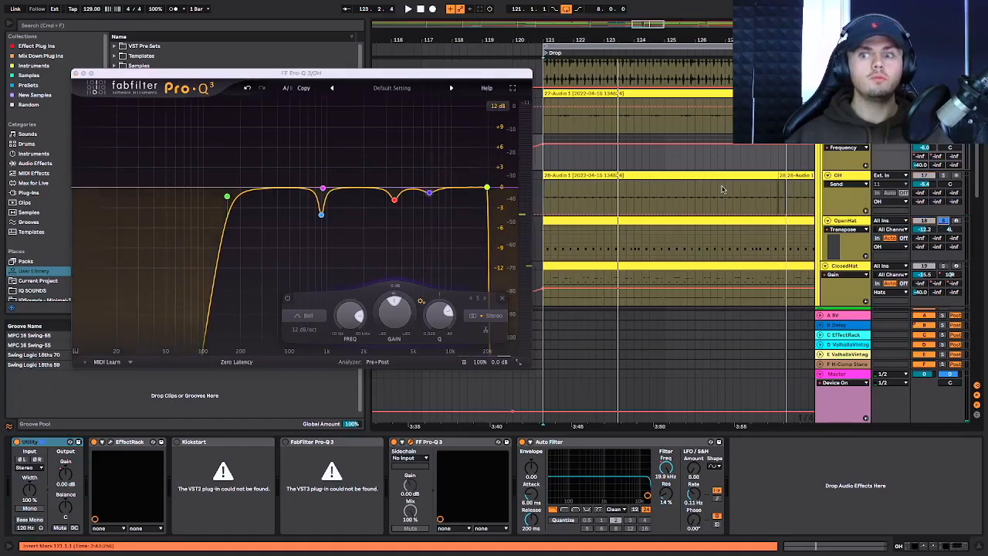
key("space")
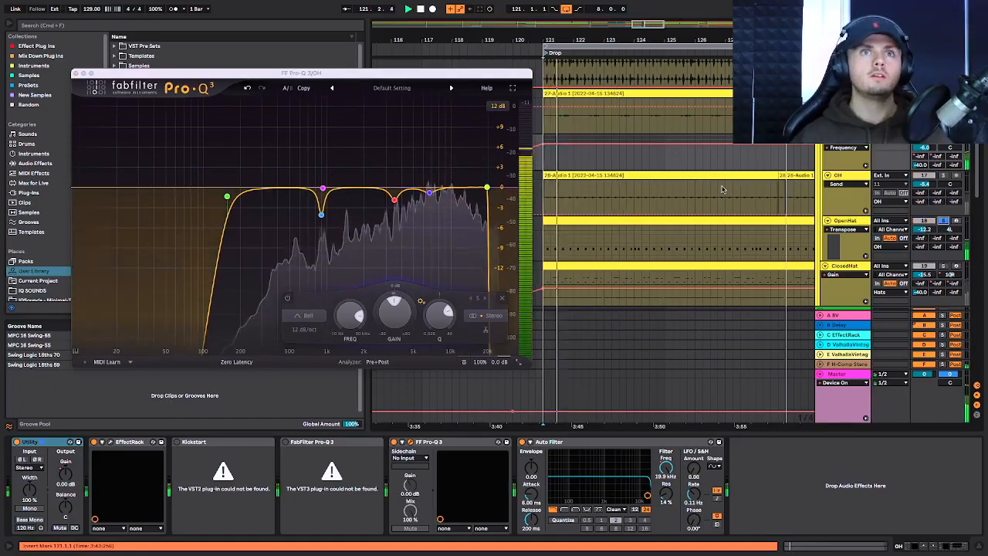
left_click(845, 220)
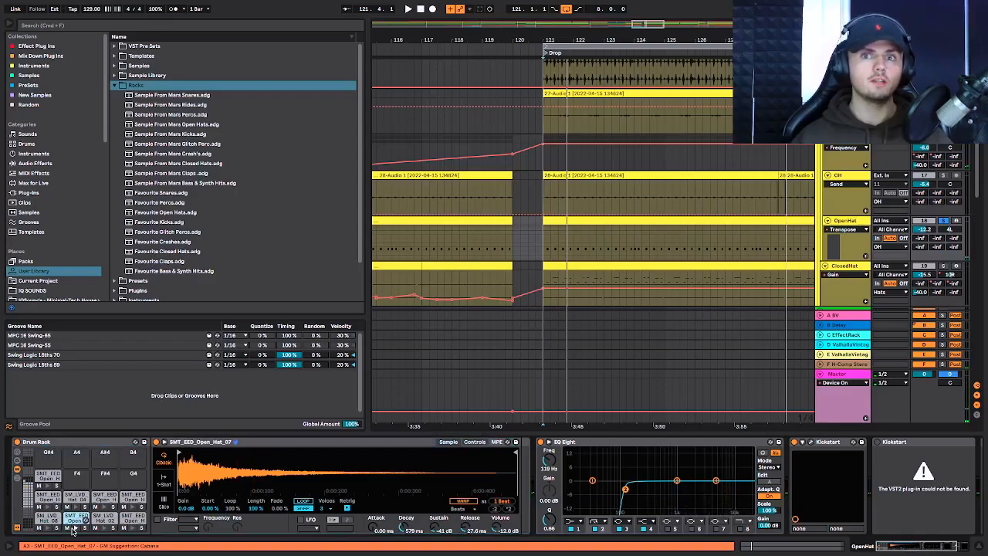
scroll(237, 524, "right", 2)
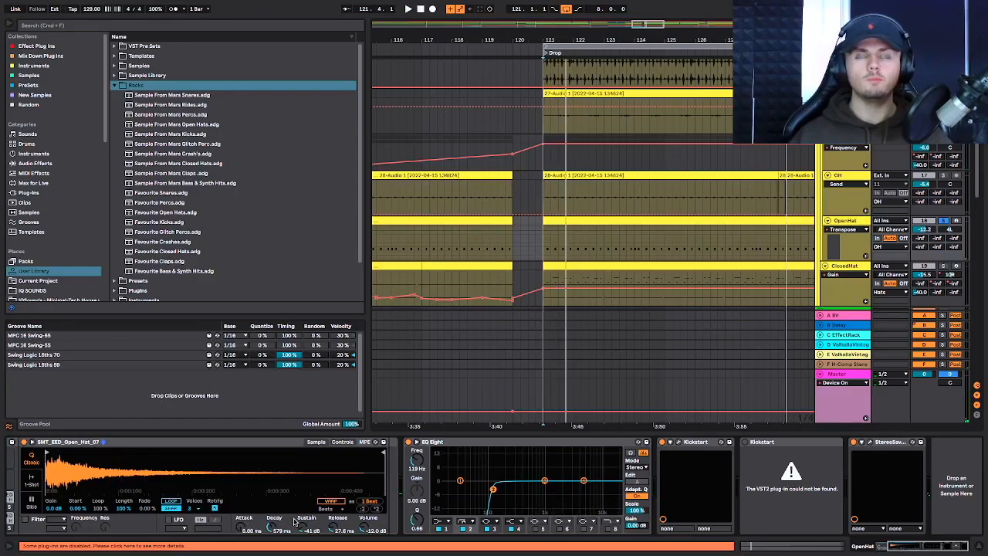
- Play the Loop 2 hat track soloed and show its effects chain, then unsolo it and play it within the full mix
scroll(853, 151, "up", 5)
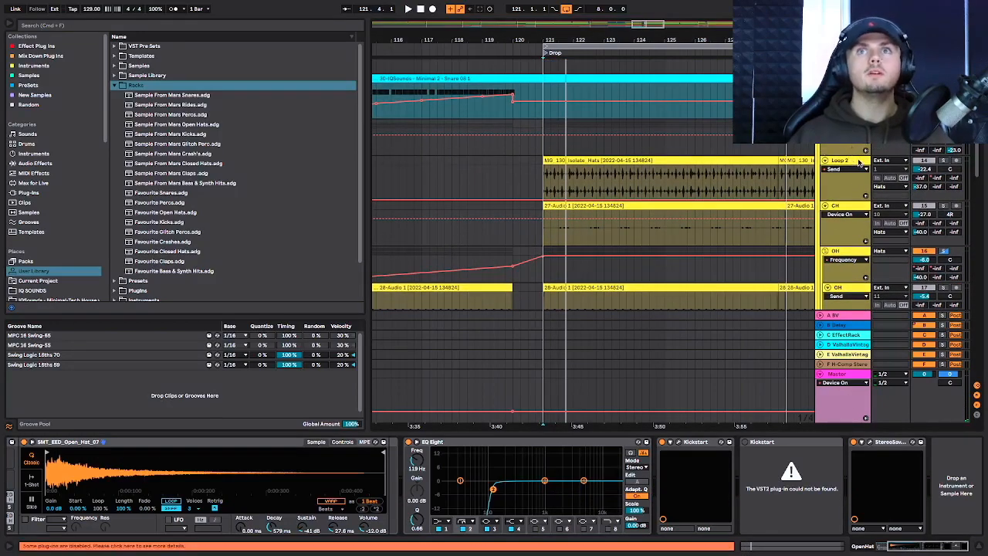
left_click(943, 161)
key("space")
left_click(943, 161)
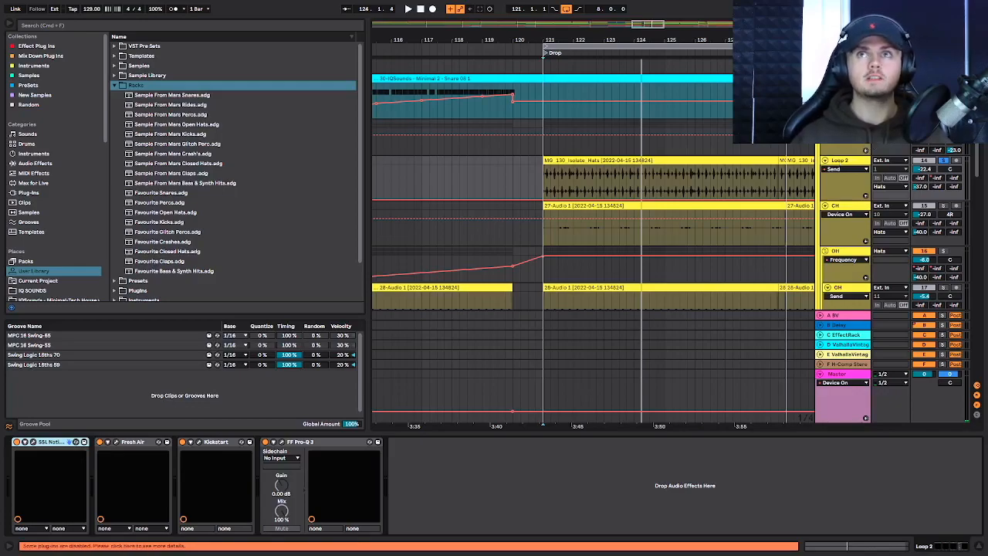
left_click(943, 160)
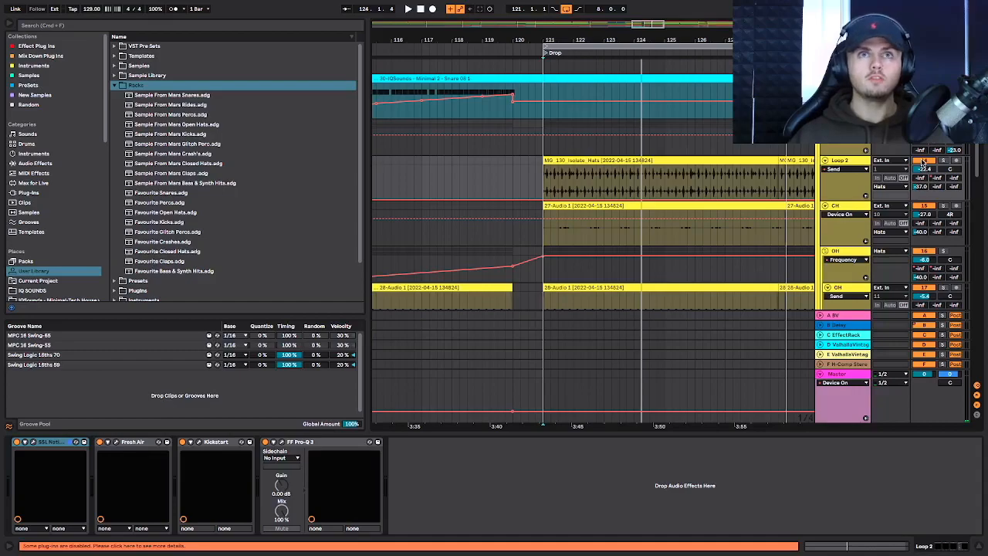
key("space")
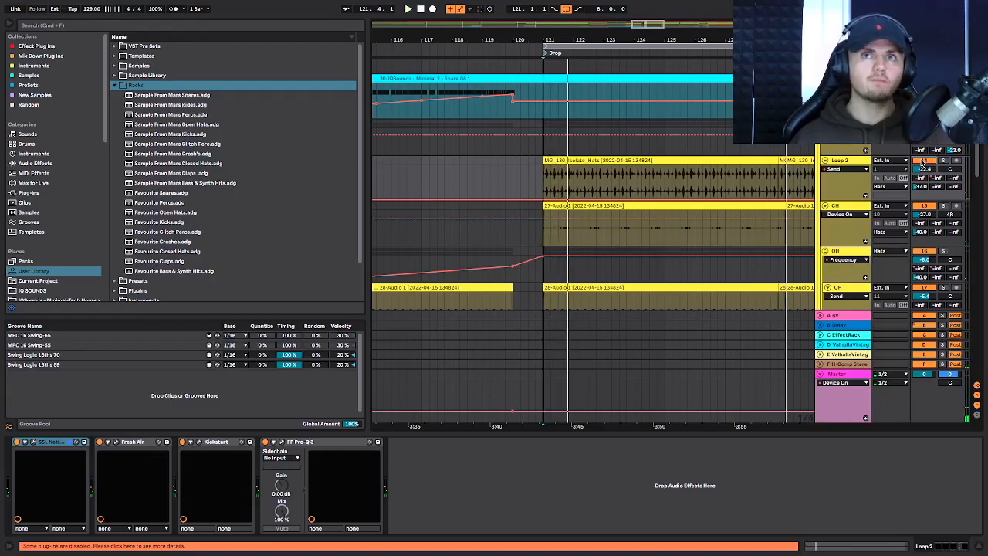
- Solo the Drums group, play the drop from bar 121 and look over the bass and drum tracks
scroll(930, 158, "down", 5)
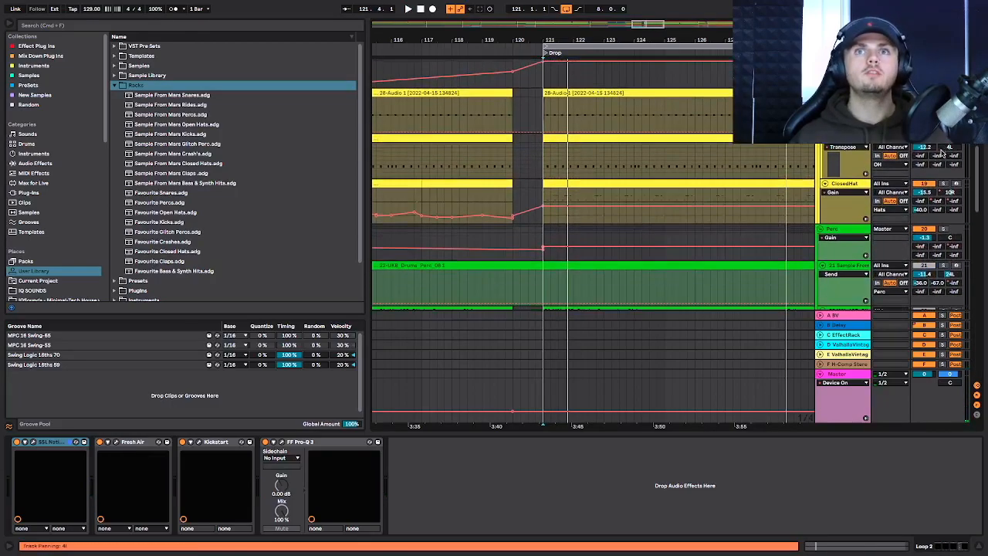
scroll(941, 152, "up", 6)
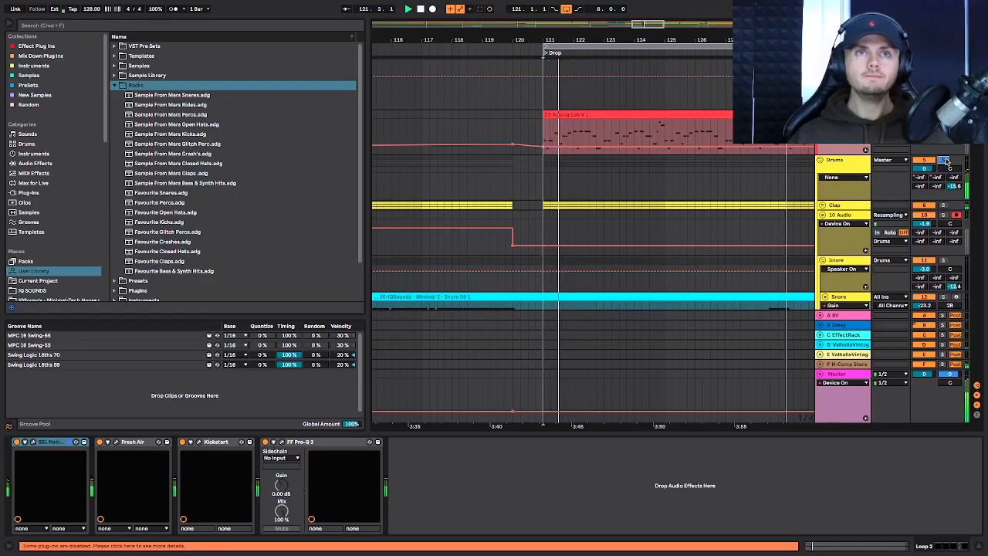
scroll(946, 159, "down", 1)
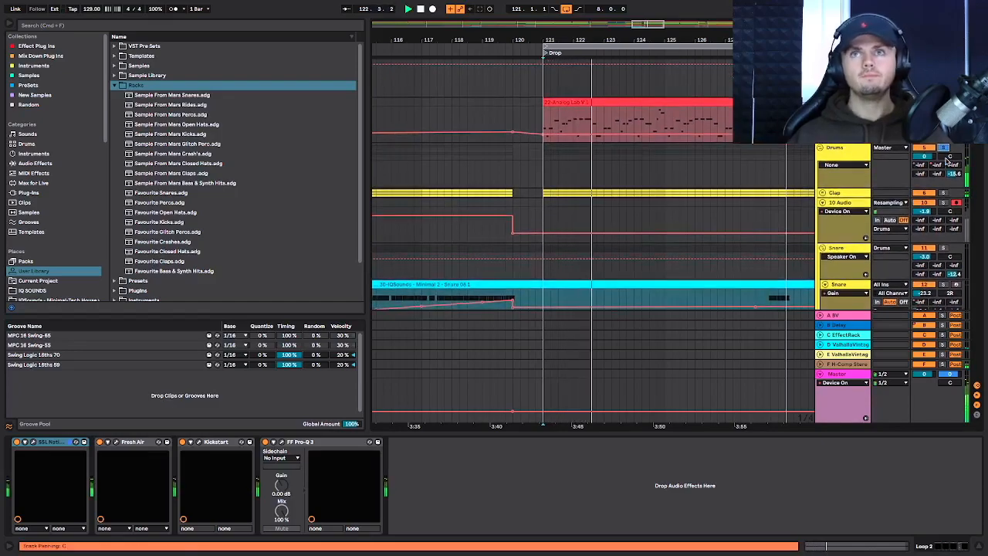
scroll(946, 159, "up", 3)
scroll(945, 158, "up", 1)
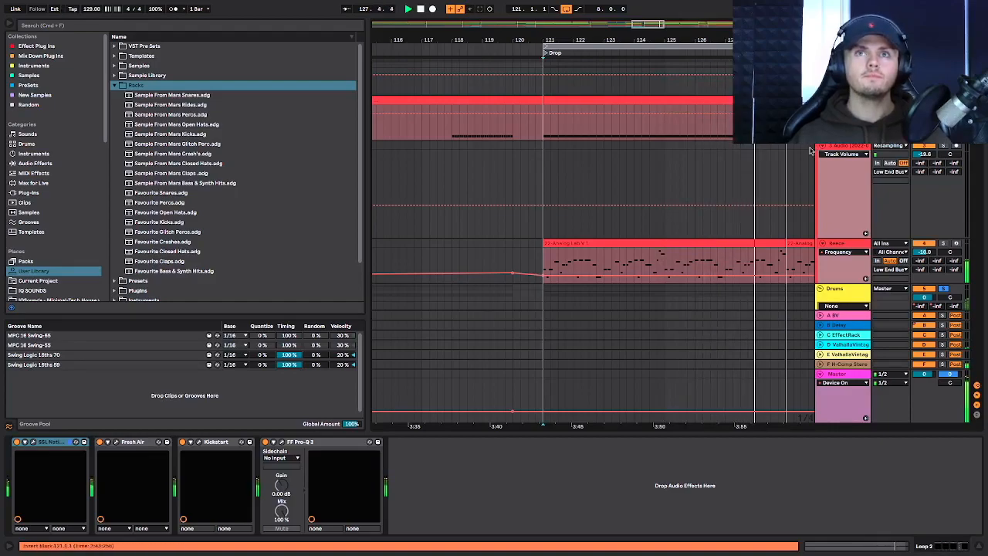
scroll(775, 162, "down", 3)
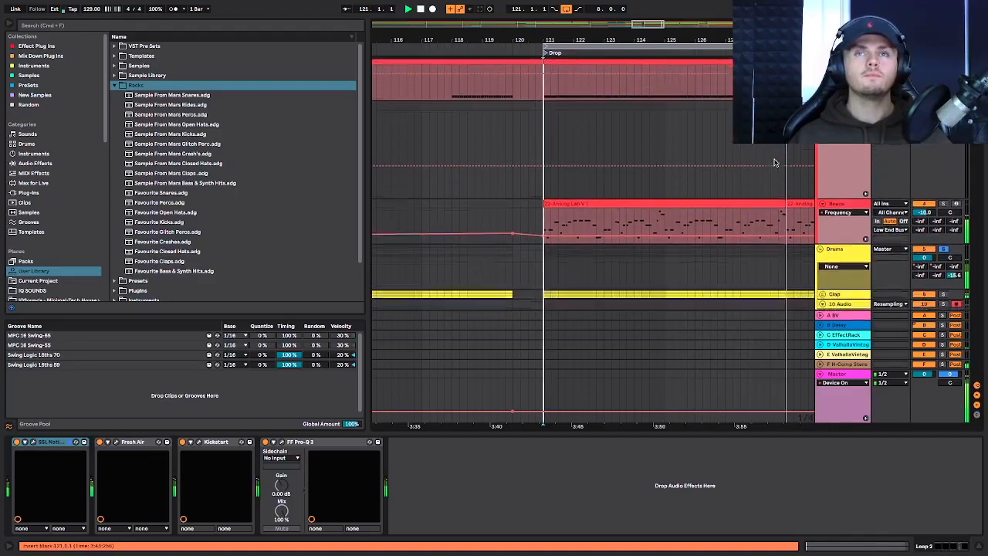
scroll(775, 162, "down", 3)
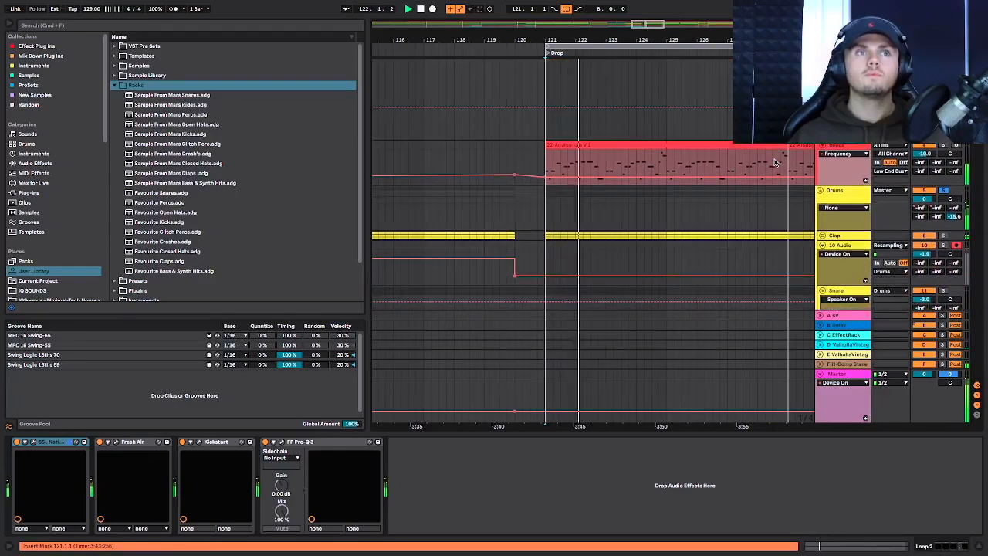
- Play the percussion tracks from bar 121 with the Sample From Mars Percs rack shown, then move the eight-bar loop to bar 129
scroll(775, 162, "down", 2)
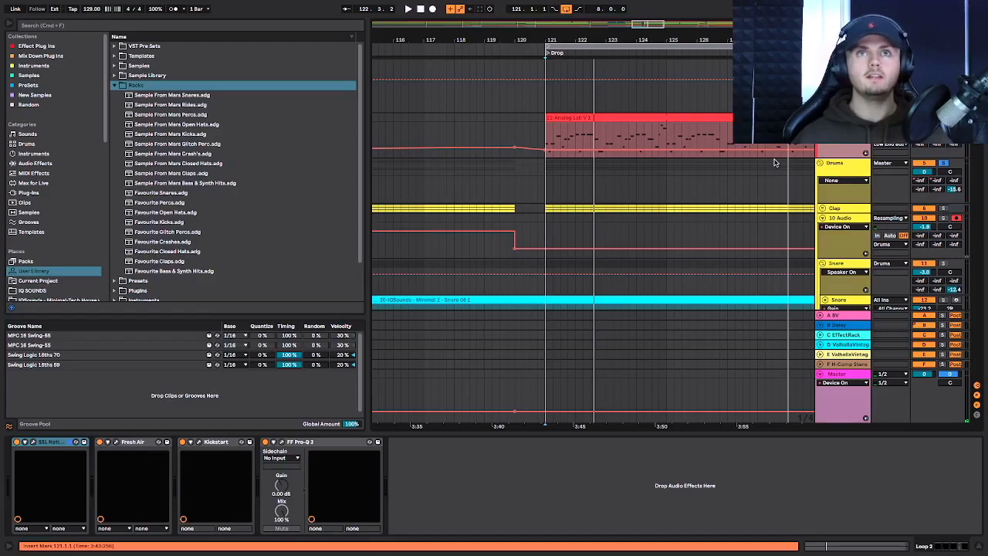
scroll(774, 162, "down", 10)
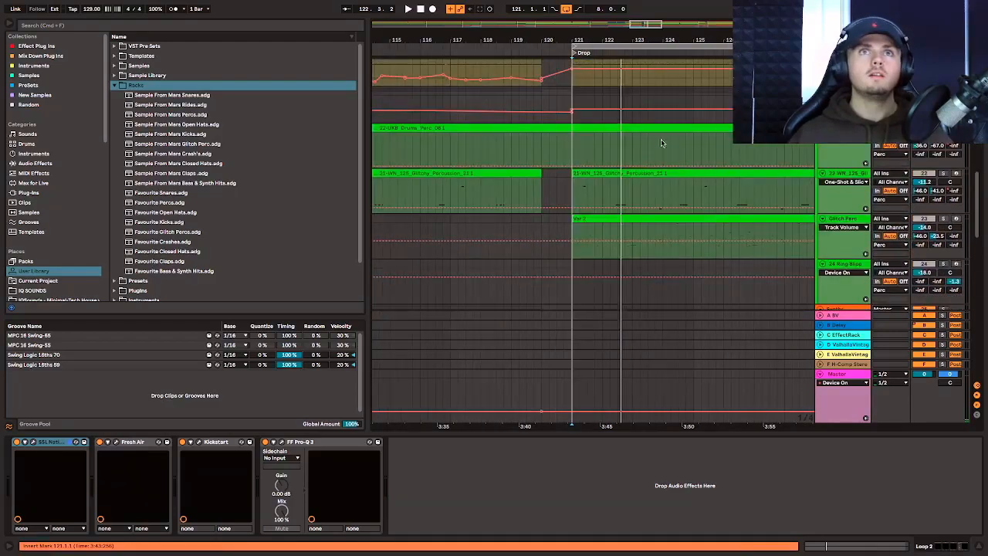
scroll(642, 148, "right", 2)
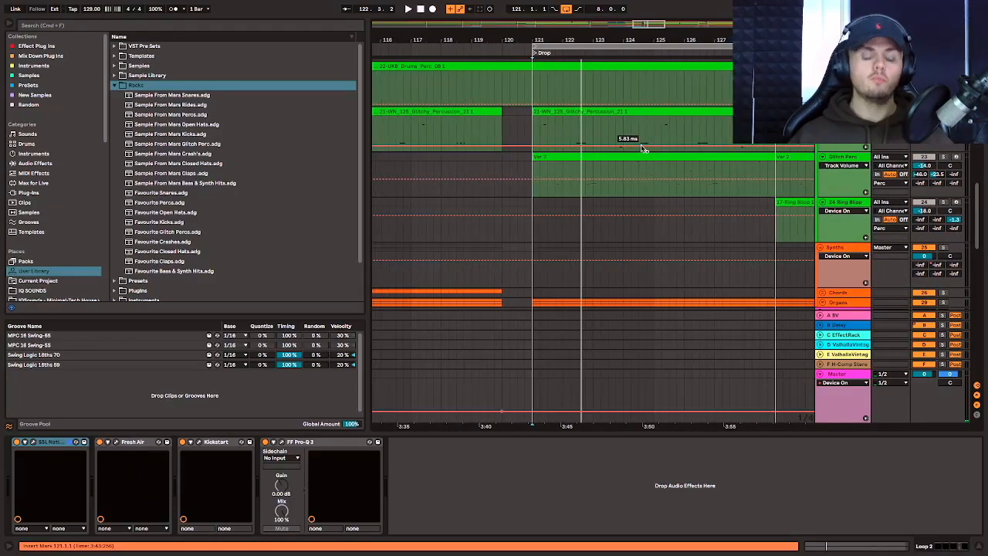
scroll(643, 148, "down", 2)
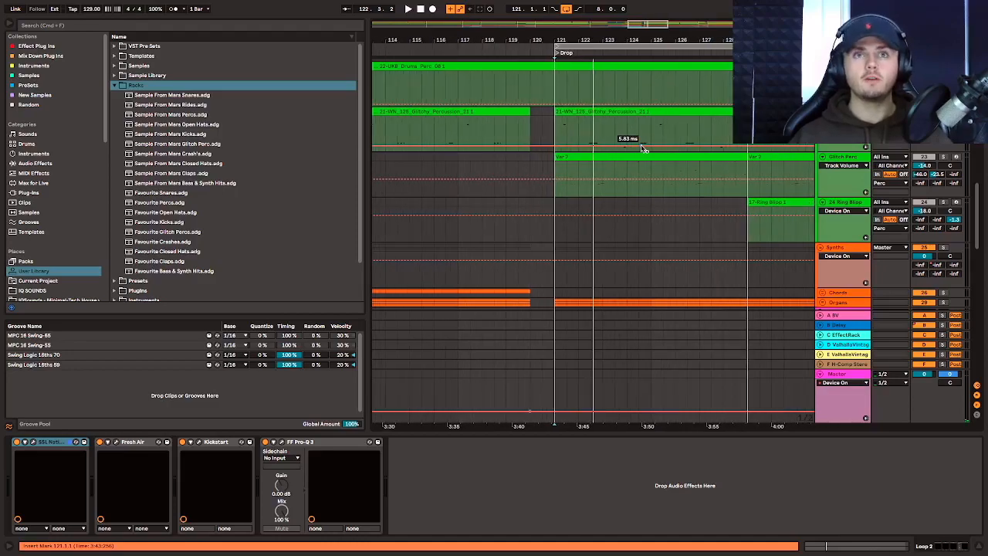
scroll(643, 148, "up", 1)
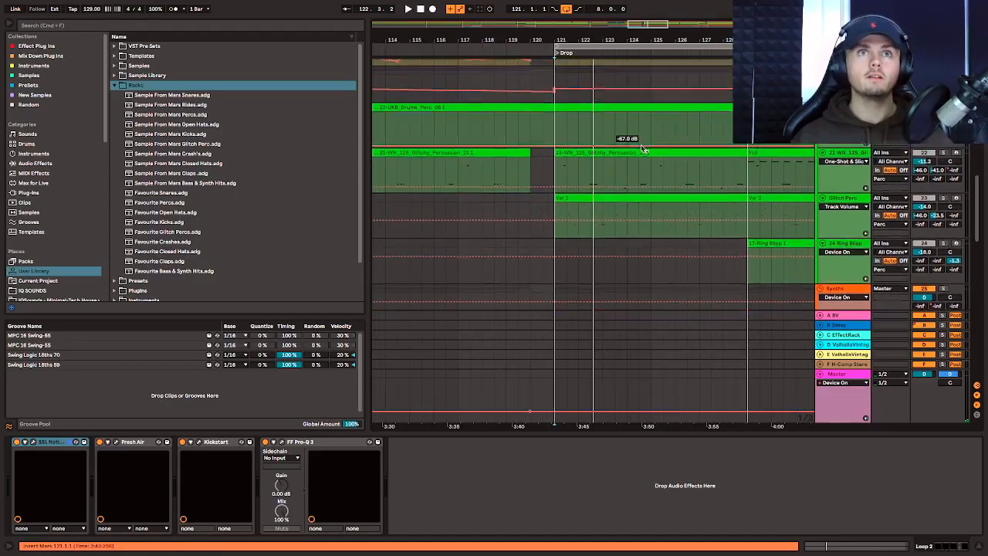
left_click(555, 141)
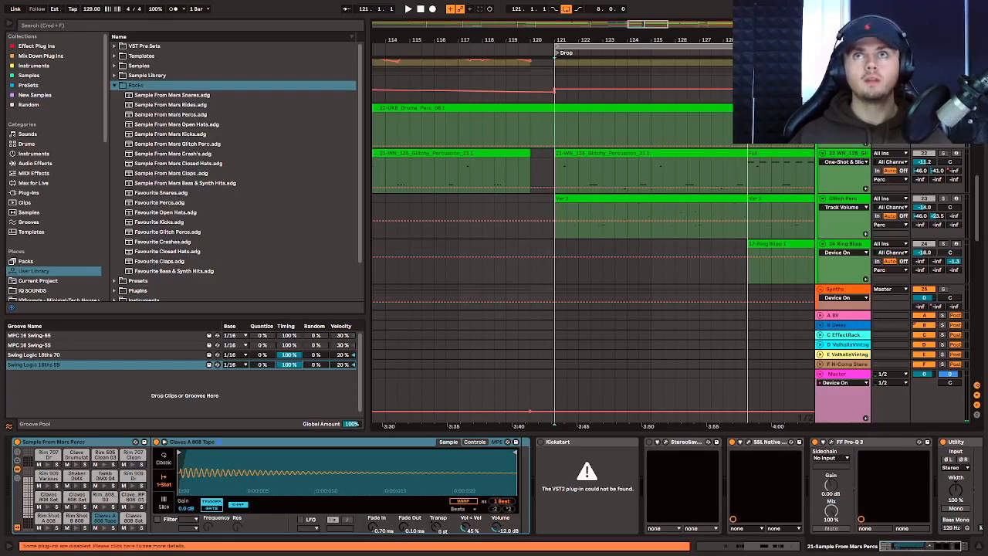
key("space")
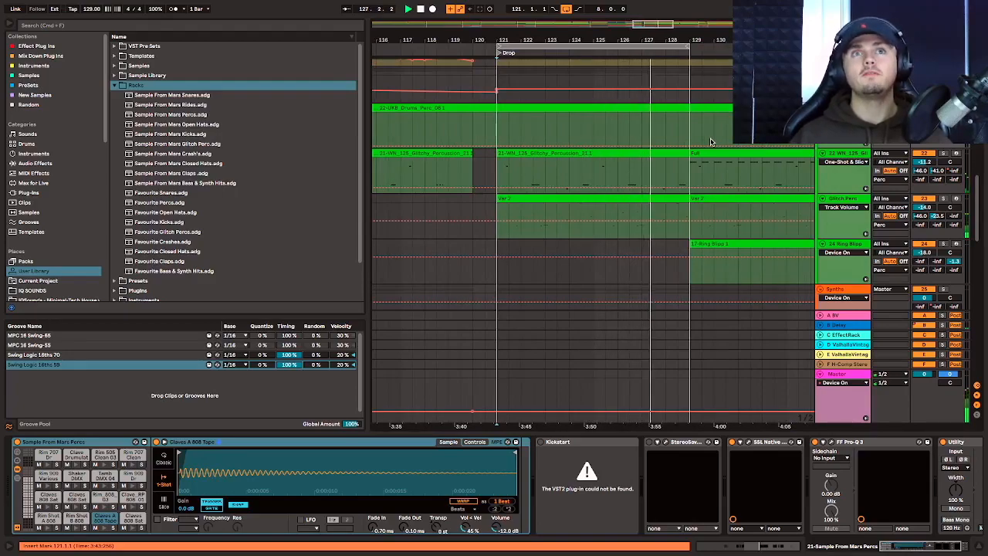
left_click_drag(655, 46, 847, 47)
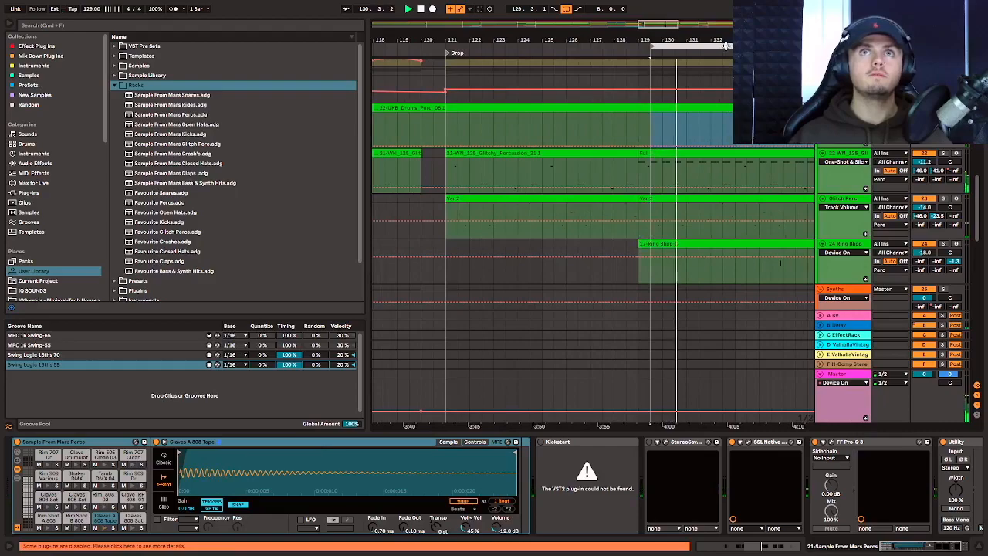
left_click_drag(726, 45, 722, 47)
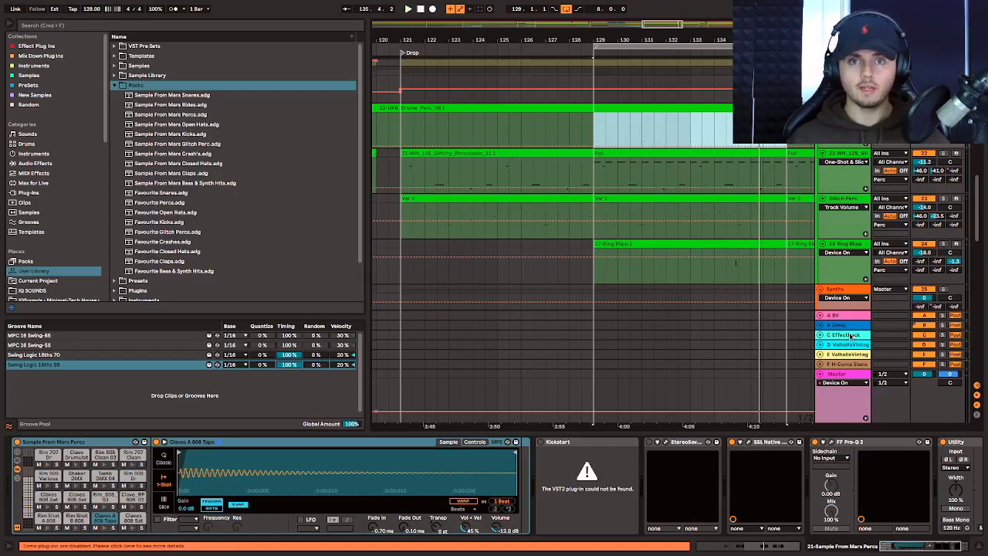
- Compare the devices of the WN_125_Glitchy_Percussion_21 and Glitch Perc tracks, then play the WN_125_Glitchy_Percussion_21 track soloed
left_click(849, 154)
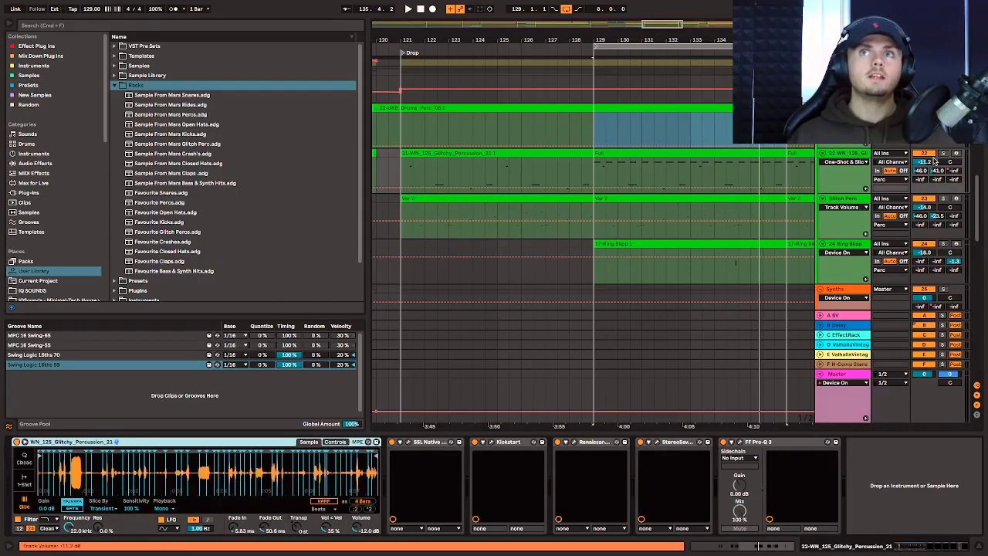
scroll(886, 164, "down", 1)
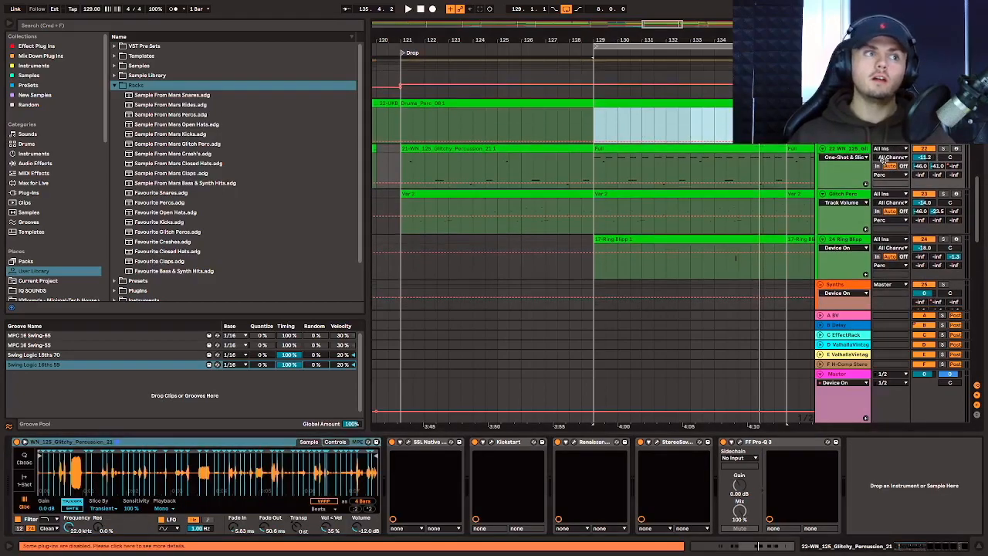
left_click(855, 199)
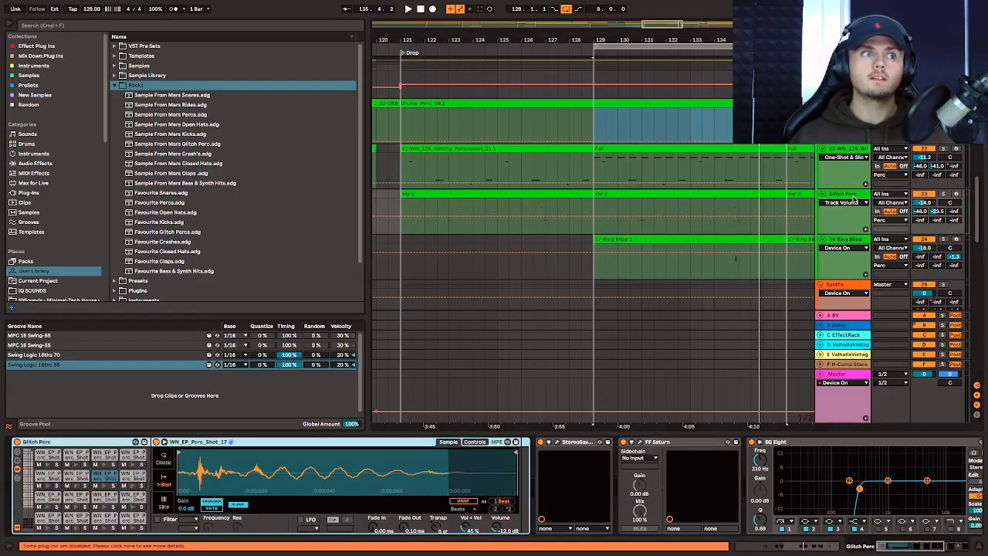
left_click(854, 154)
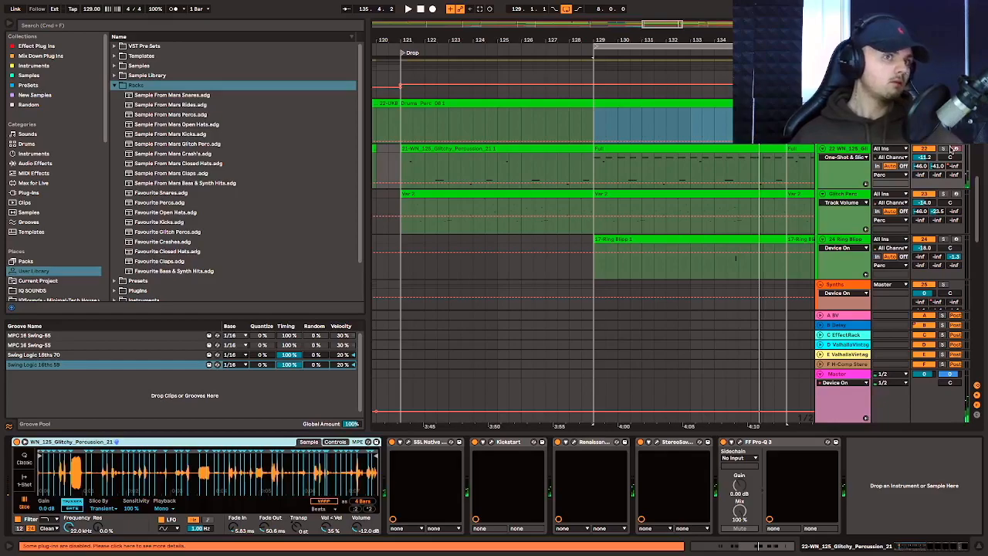
key("space")
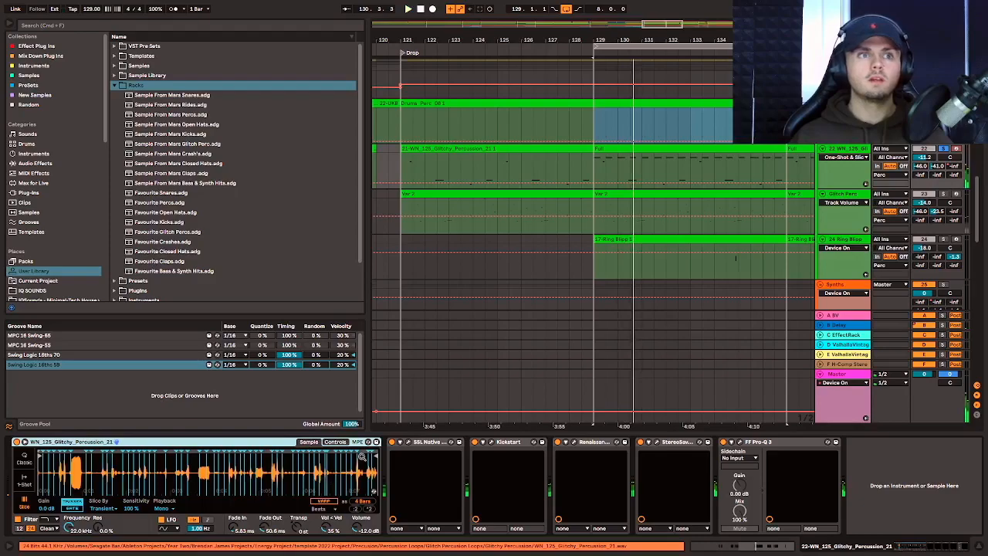
- Locate the WN_125_Glitchy_Percussion_21 source sample in the browser, then play its track from bar 129 soloed and alongside the drums
left_click(369, 443)
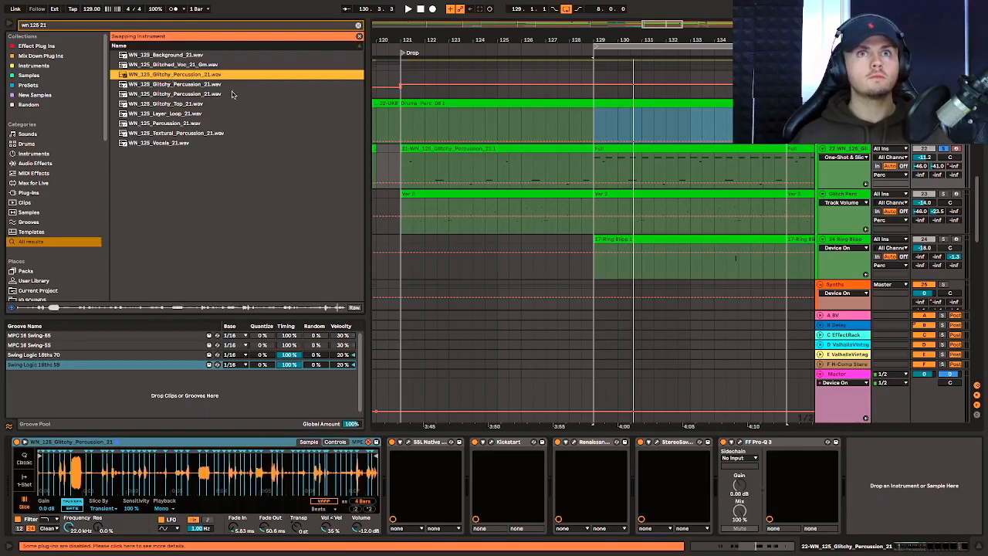
left_click(592, 169)
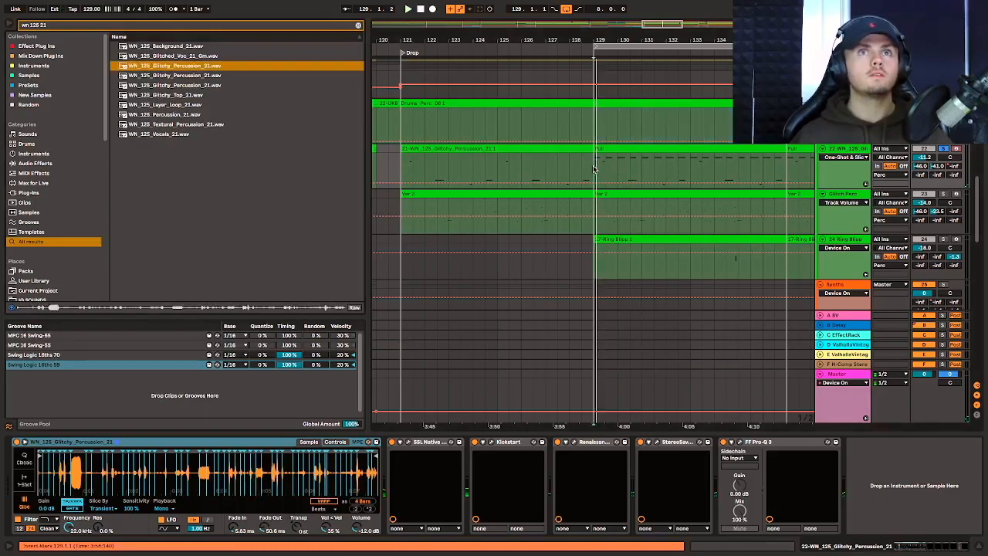
key("space")
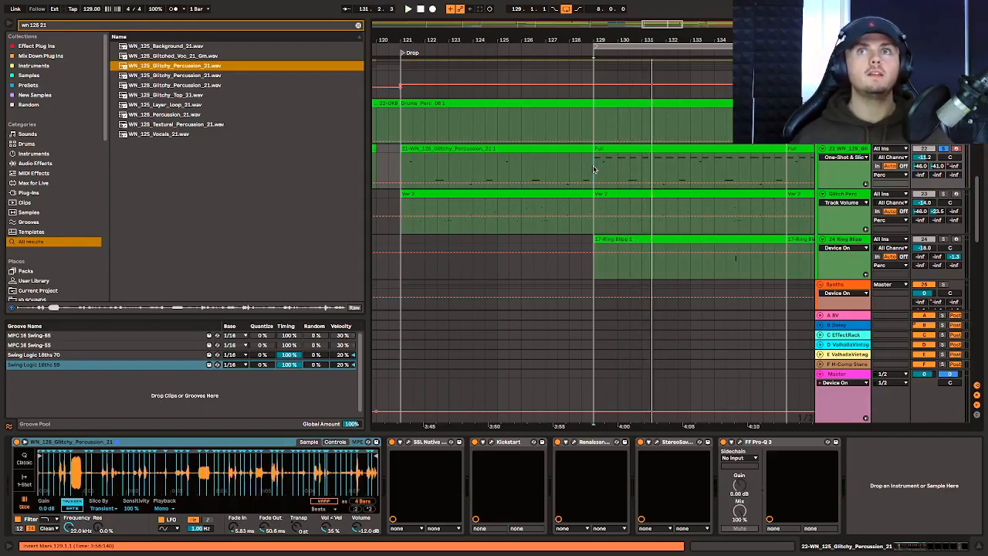
scroll(841, 175, "up", 10)
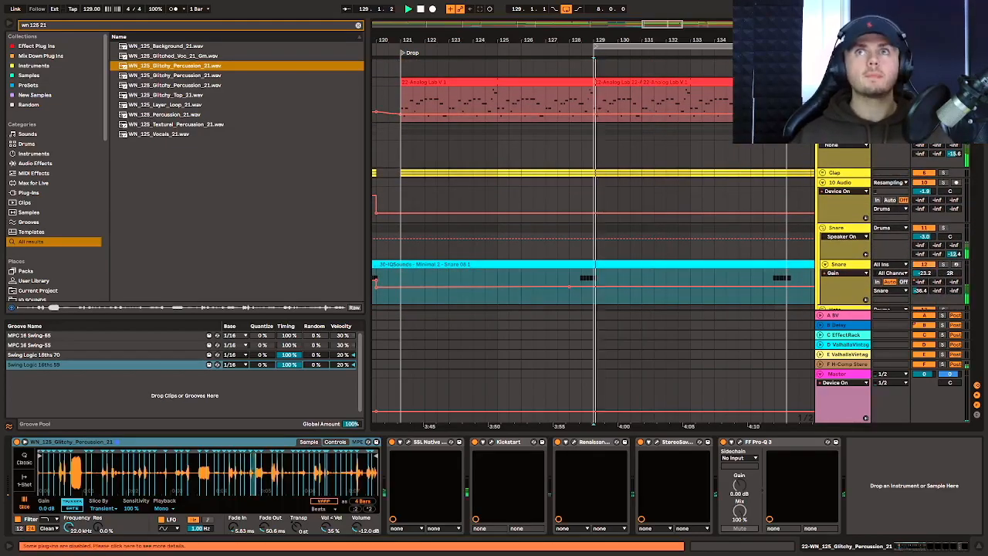
scroll(902, 146, "down", 10)
scroll(903, 147, "down", 2)
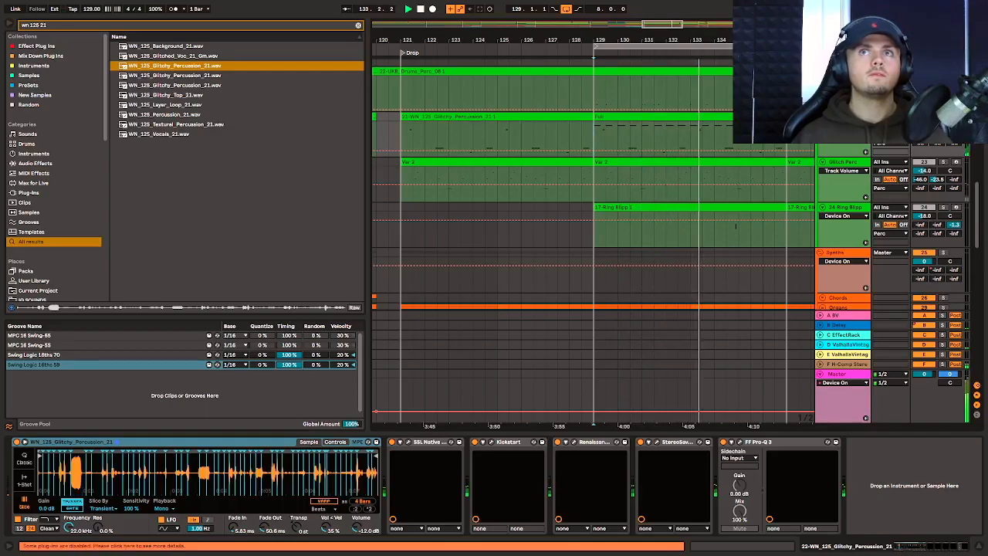
- Insert an audio track above Glitch Perc, place the WN_125_Glitchy_Percussion_21.wav loop at bar 129 and duplicate it once
right_click(869, 166)
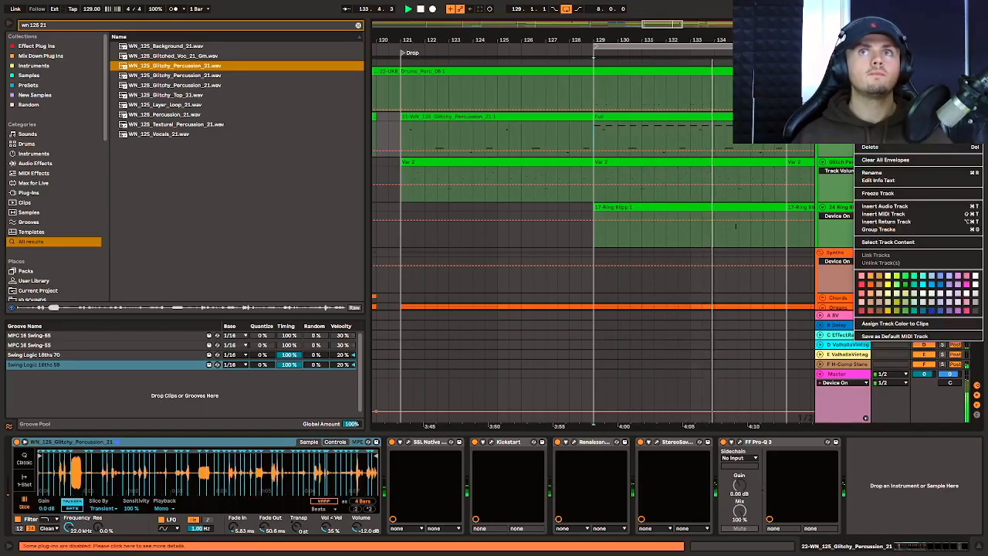
left_click(875, 205)
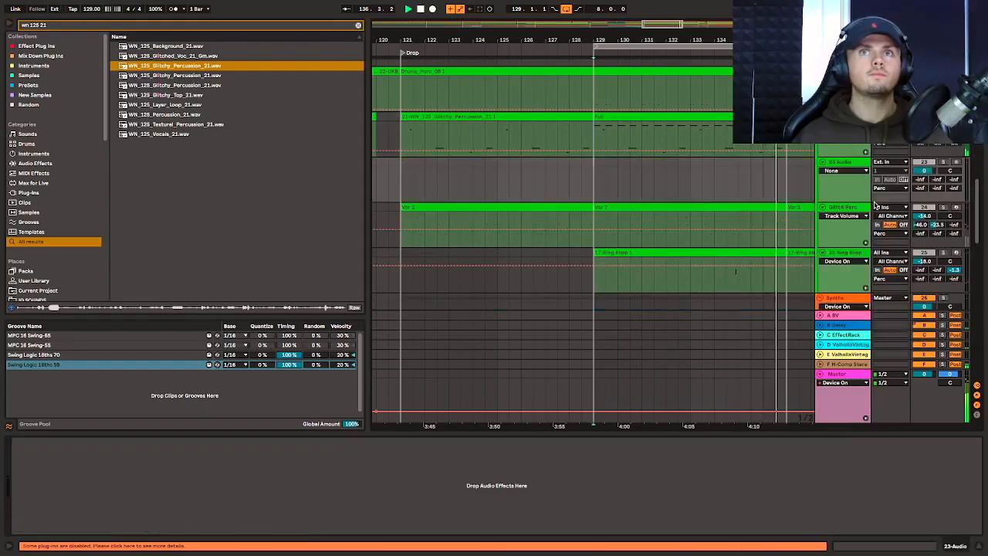
key("space")
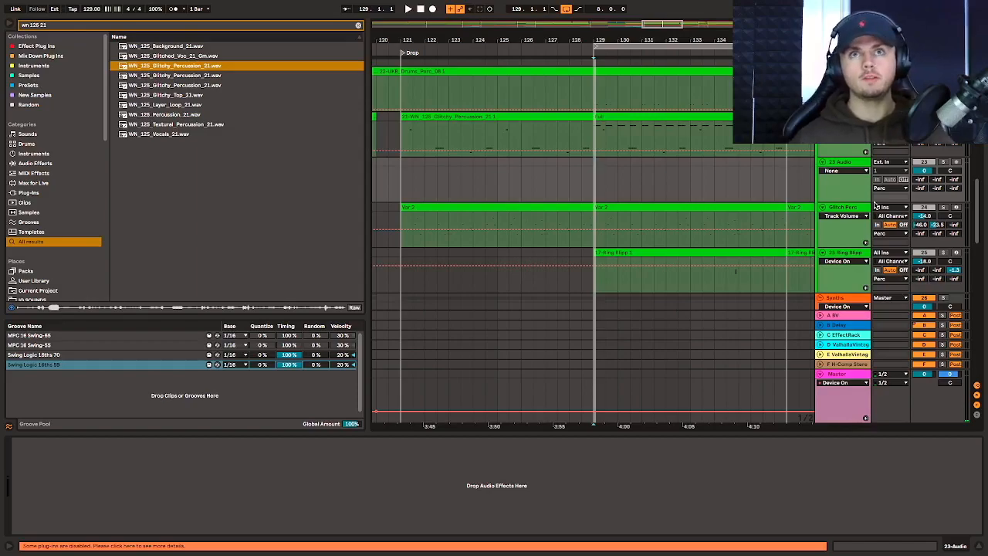
left_click_drag(160, 65, 595, 164)
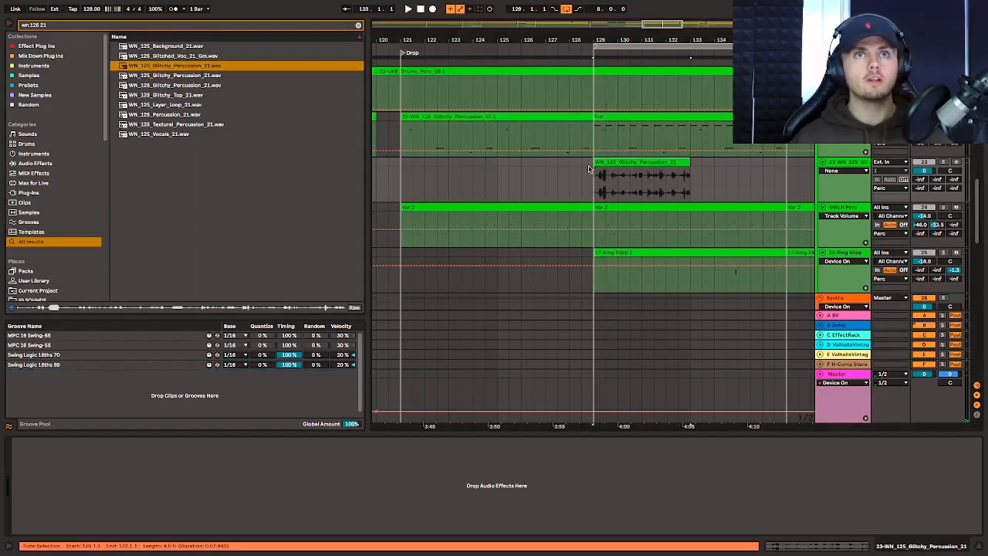
key("ctrl+d")
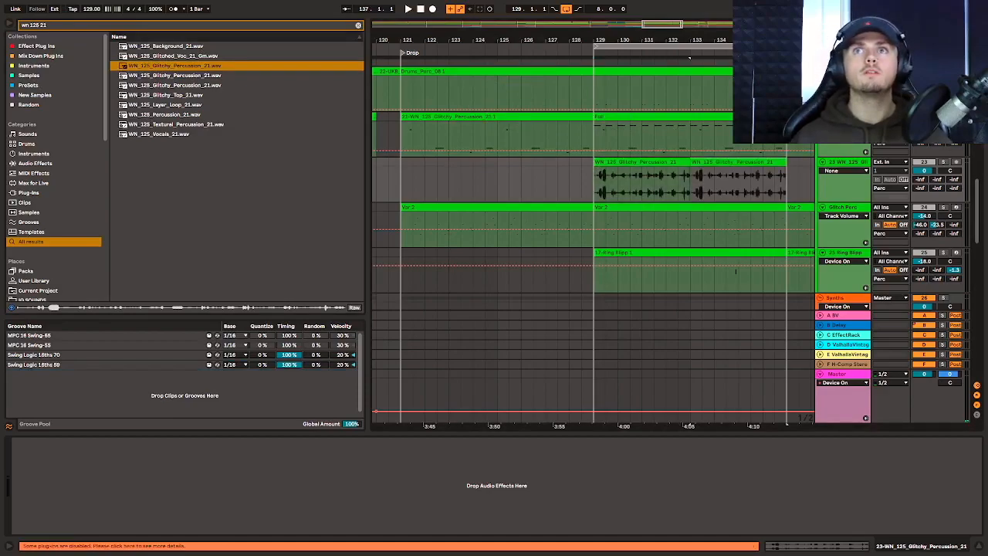
- Play the original percussion loop soloed with its volume at -11.9 dB, then delete its audio track
left_click(943, 163)
left_click_drag(924, 170, 924, 179)
key("space")
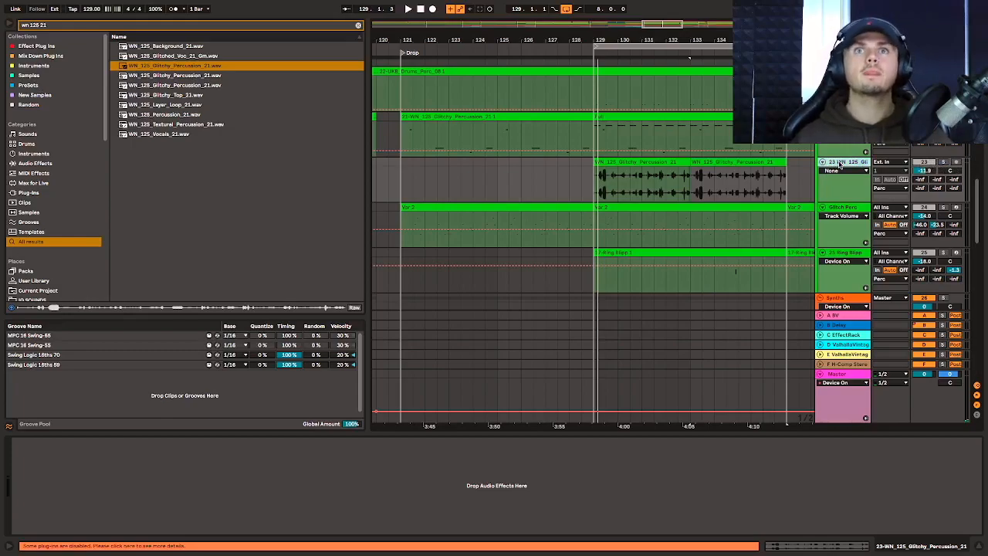
key("Delete")
- Solo the Glitch Perc track, audition pads in its Drum Rack of WN_EP_Perc_Shot samples and play it
left_click(942, 162)
left_click(839, 163)
left_click(376, 440)
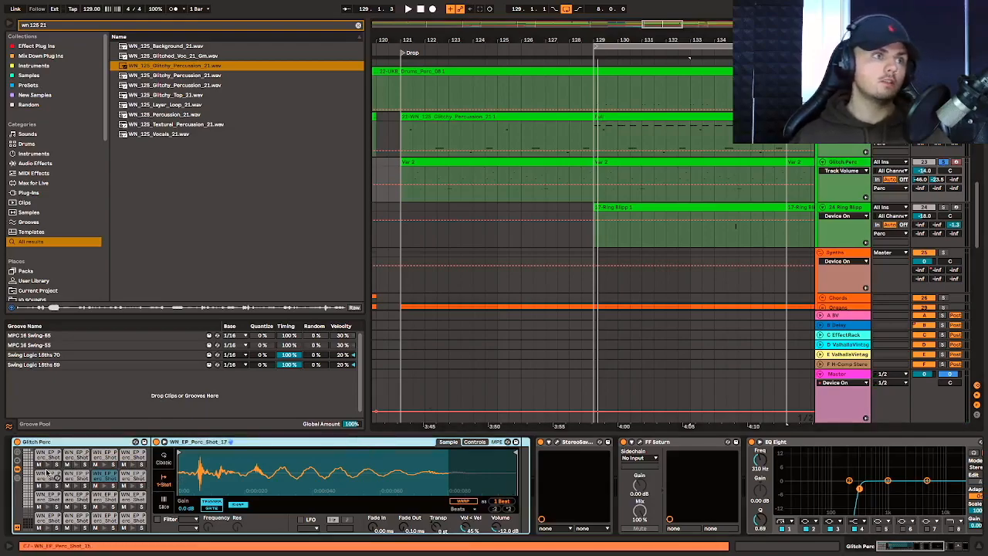
left_click(47, 464)
left_click(77, 464)
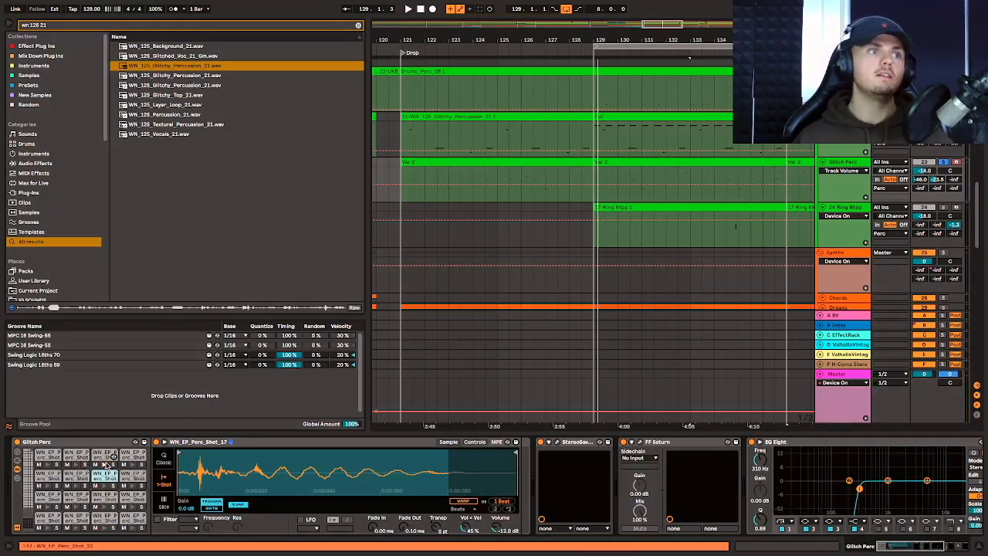
key("space")
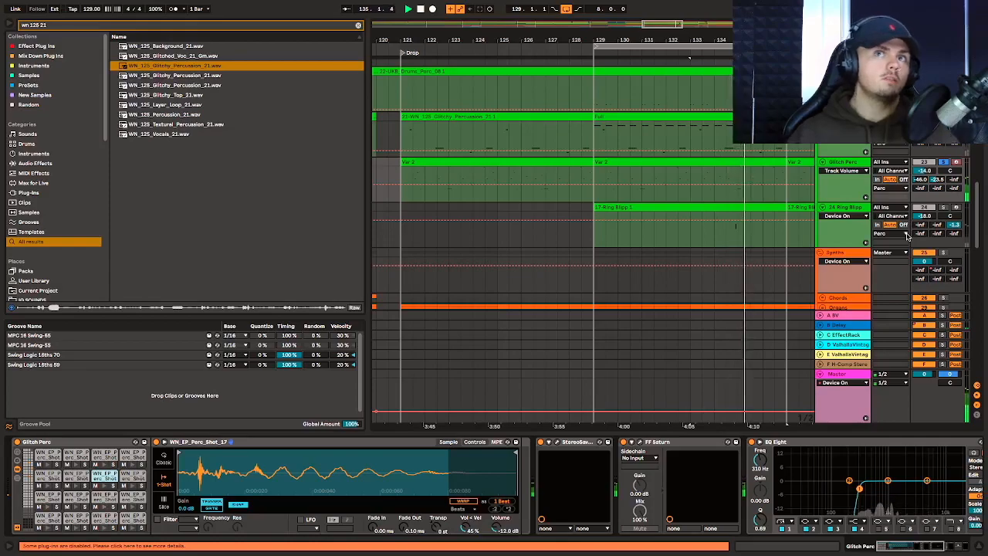
- Listen to Glitch Perc against the drums during playback, looking over the drum and percussion tracks
scroll(906, 235, "up", 5)
scroll(594, 278, "up", 5)
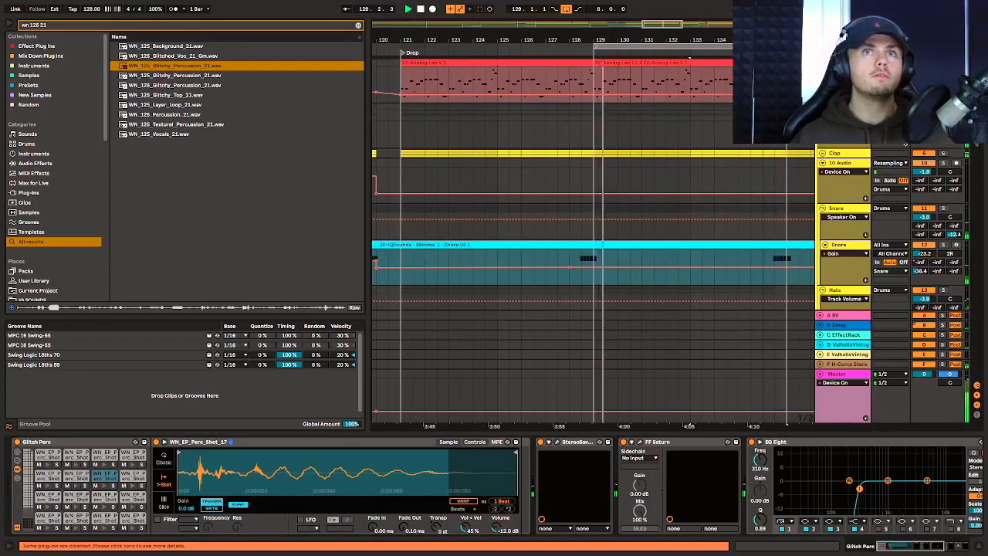
scroll(908, 146, "down", 5)
scroll(907, 147, "down", 6)
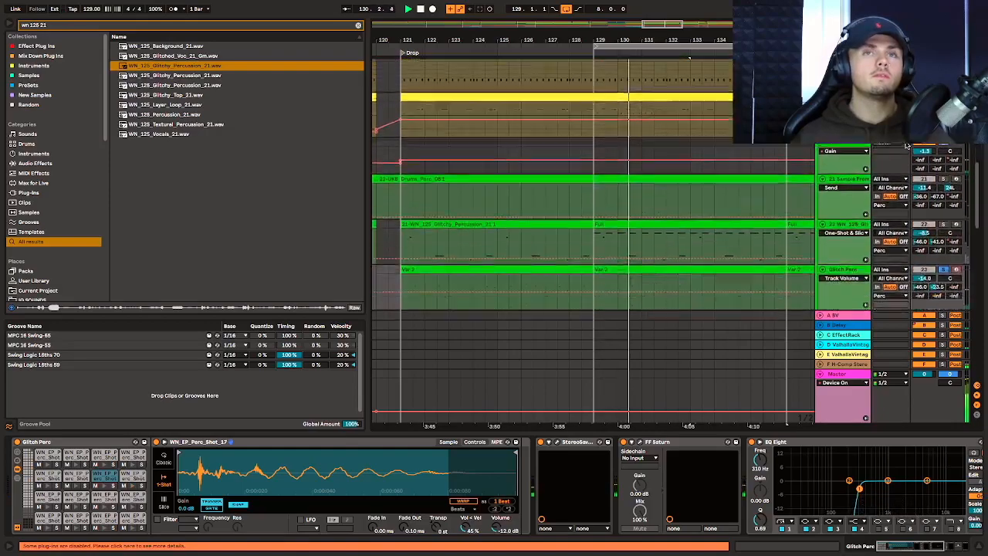
scroll(907, 147, "up", 1)
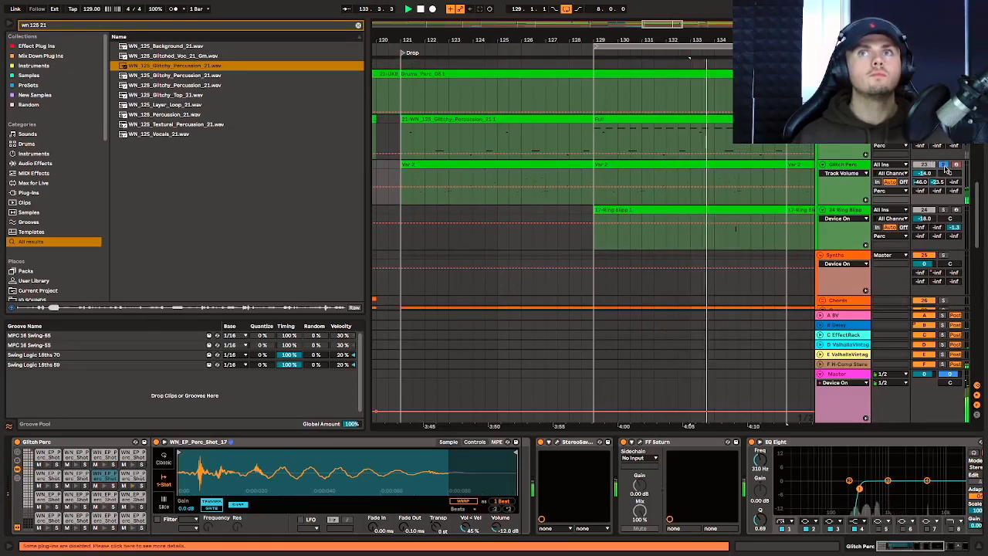
- Play the Ring Blipp track soloed from bar 134.3 with its device chain shown, then show the C EffectRack return's effect
left_click(853, 215)
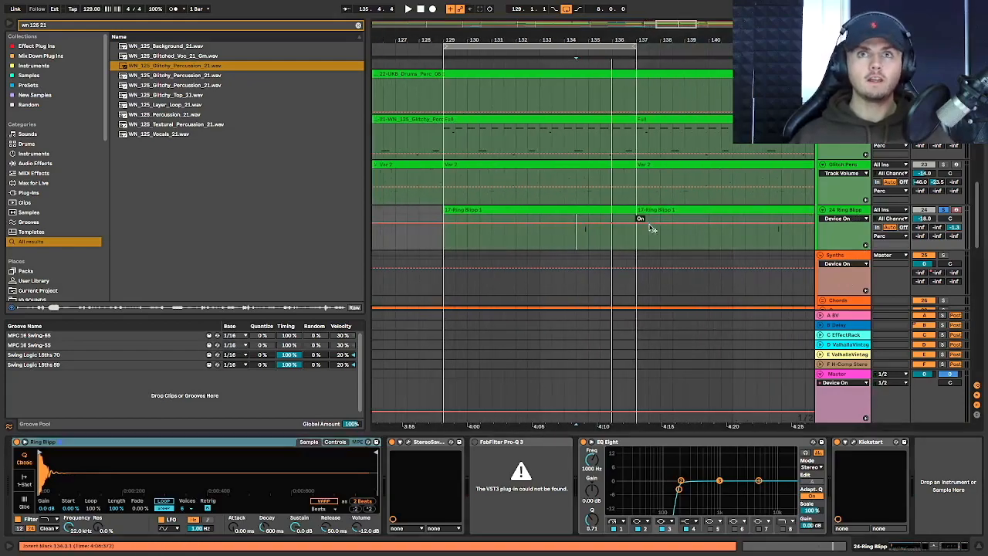
key("space")
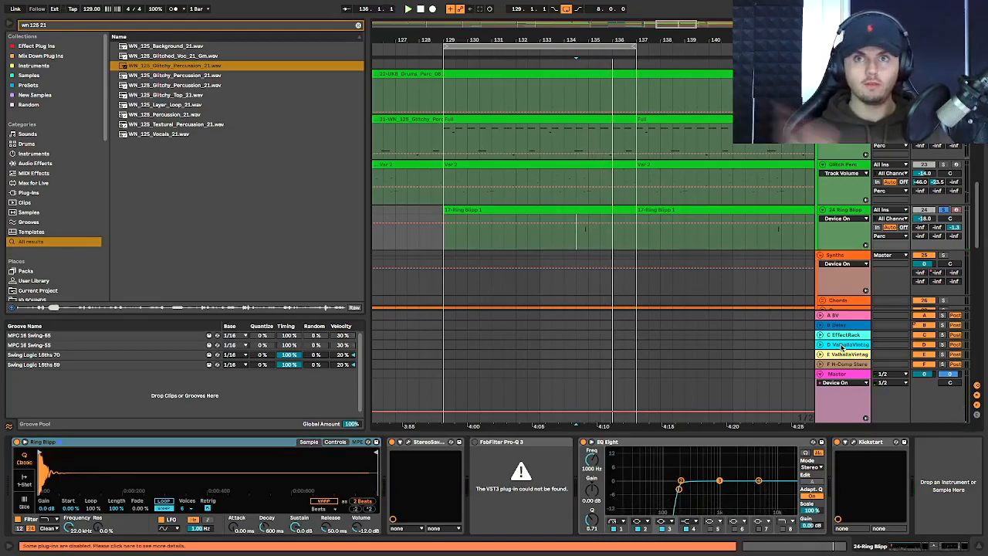
key("space")
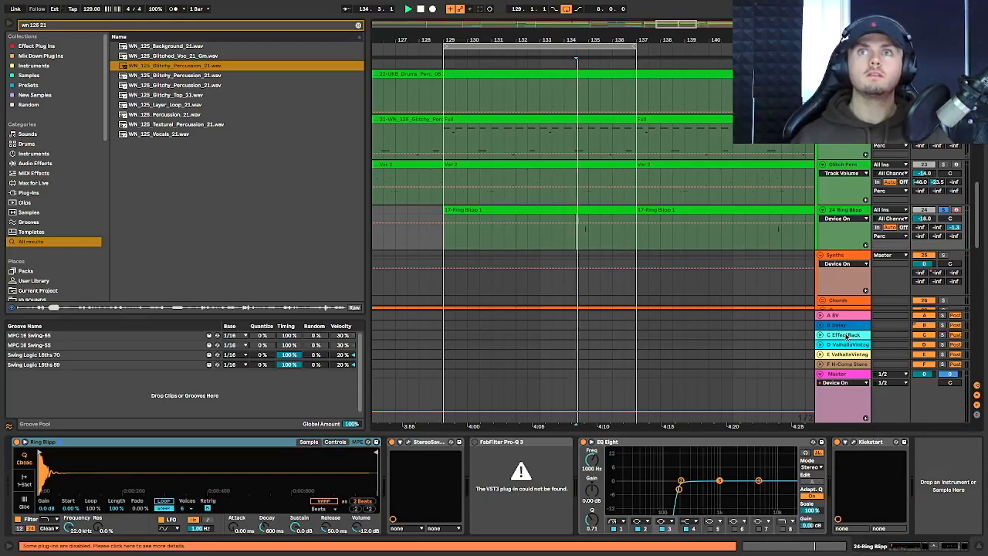
left_click(847, 336)
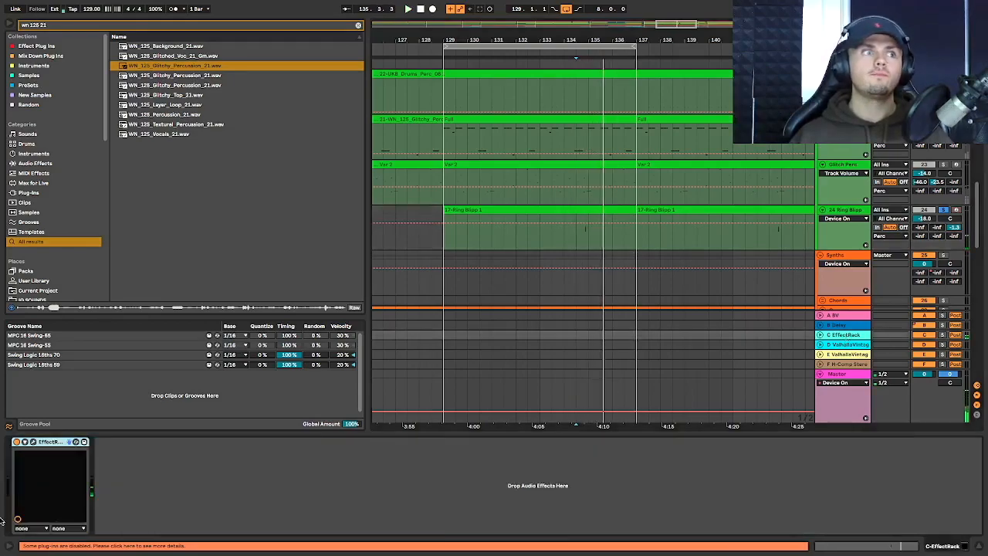
- Open the C-EffectRack return's Soundtoys EffectRack plug-in and look over the Crystallizer settings and its preset categories
left_click(34, 444)
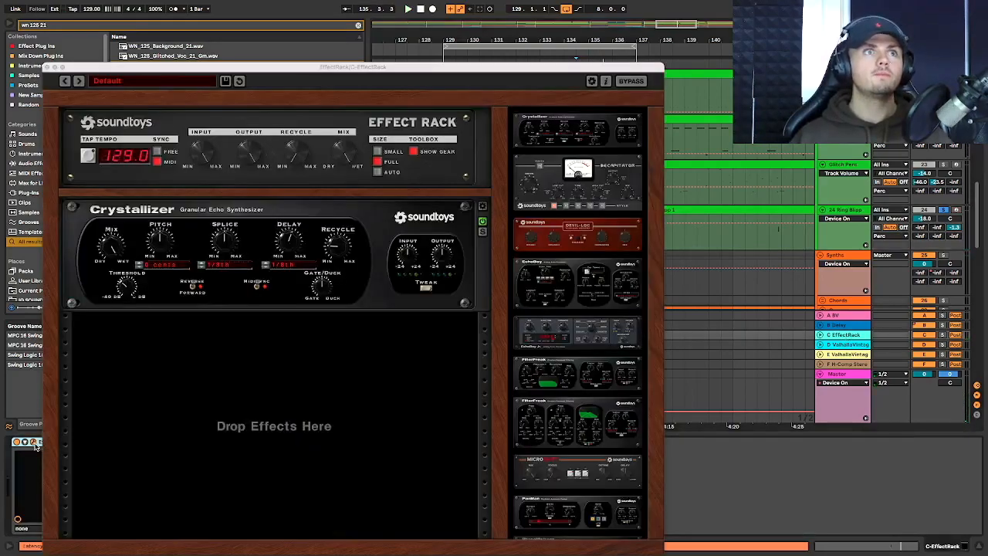
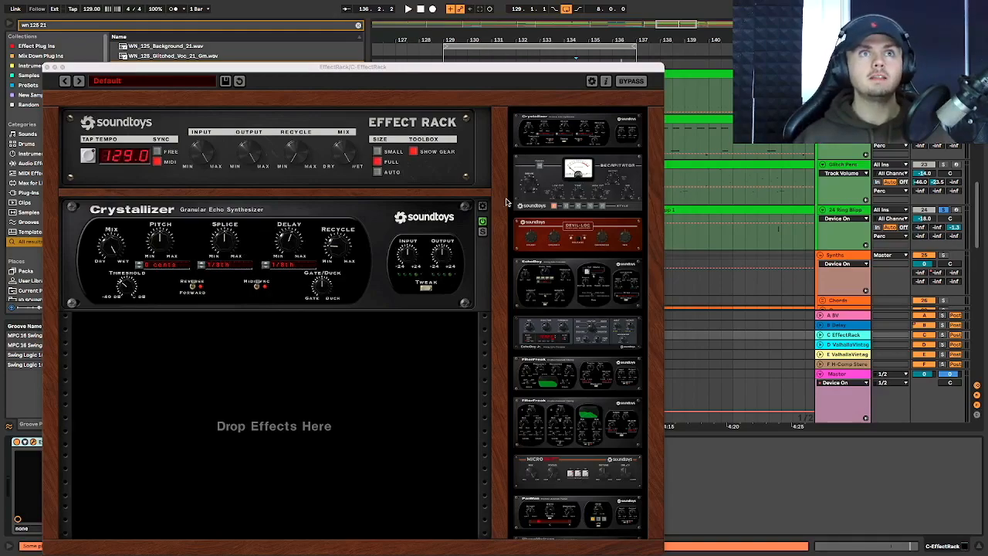
left_click(482, 208)
left_click(168, 316)
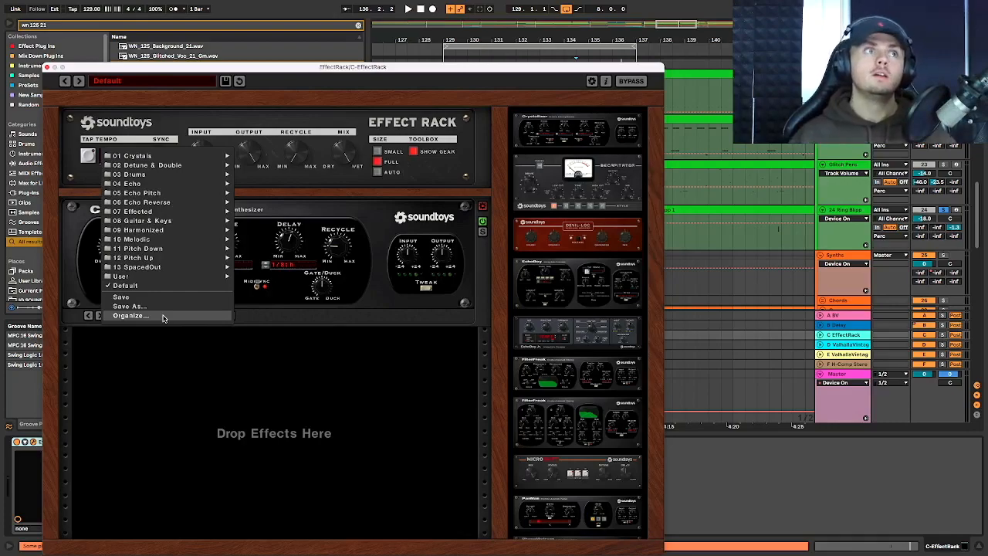
left_click(158, 363)
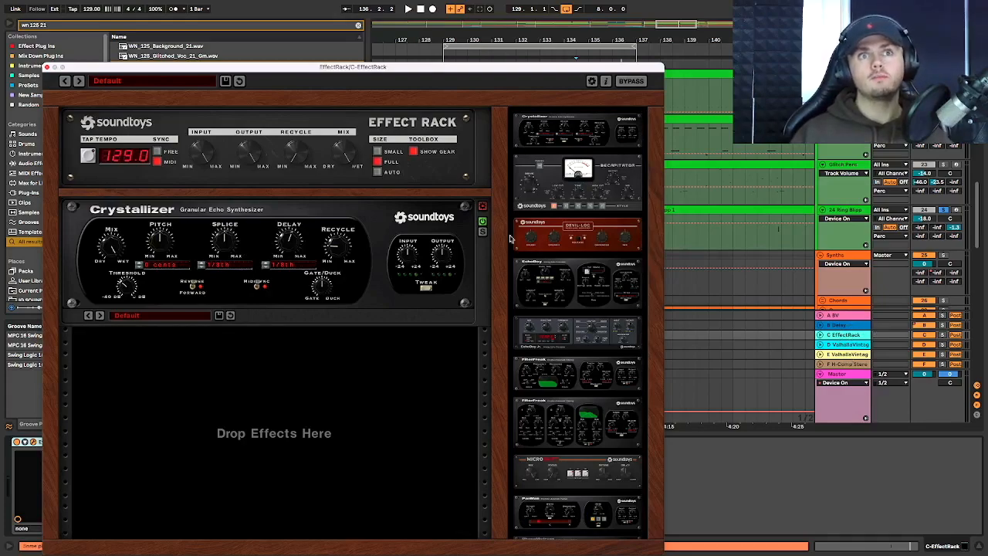
- Look through the other effects available in the Soundtoys rack, then close the plug-in window
scroll(552, 370, "down", 1)
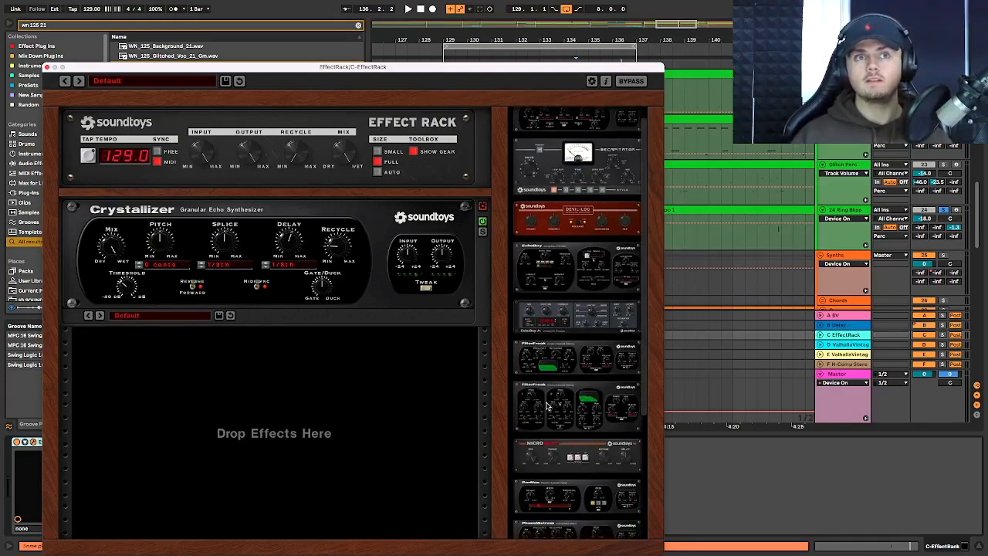
scroll(541, 405, "down", 1)
scroll(538, 393, "down", 1)
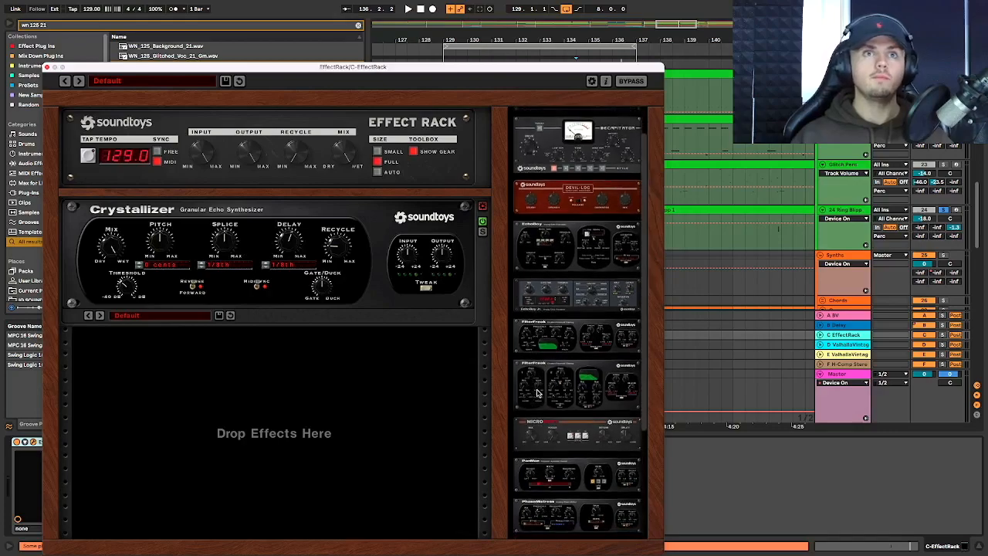
scroll(538, 393, "down", 1)
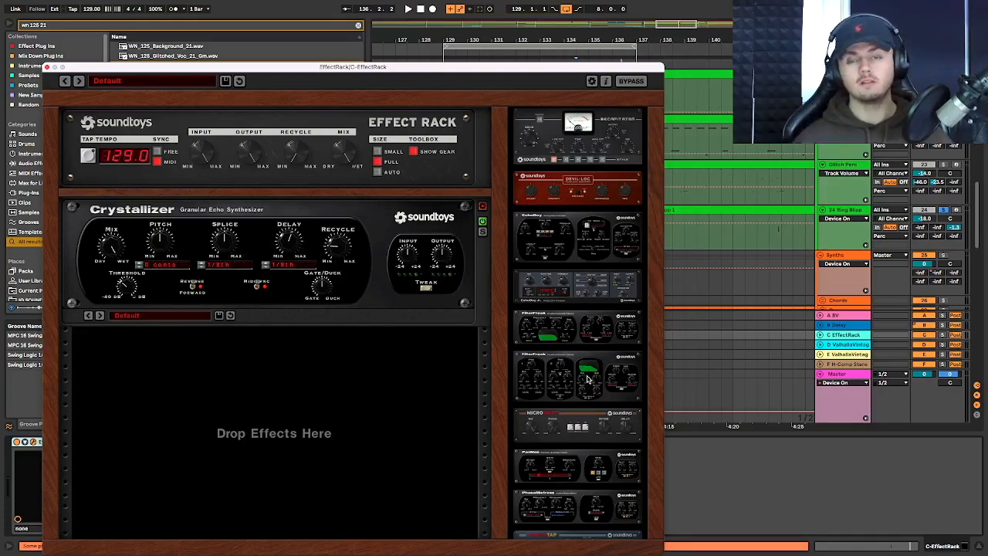
left_click(46, 67)
- Play the soloed Perc group with Sample From Mars Percs' devices shown, then listen with Drums soloed while looking over the bass, synth and vocal tracks
scroll(486, 132, "up", 3)
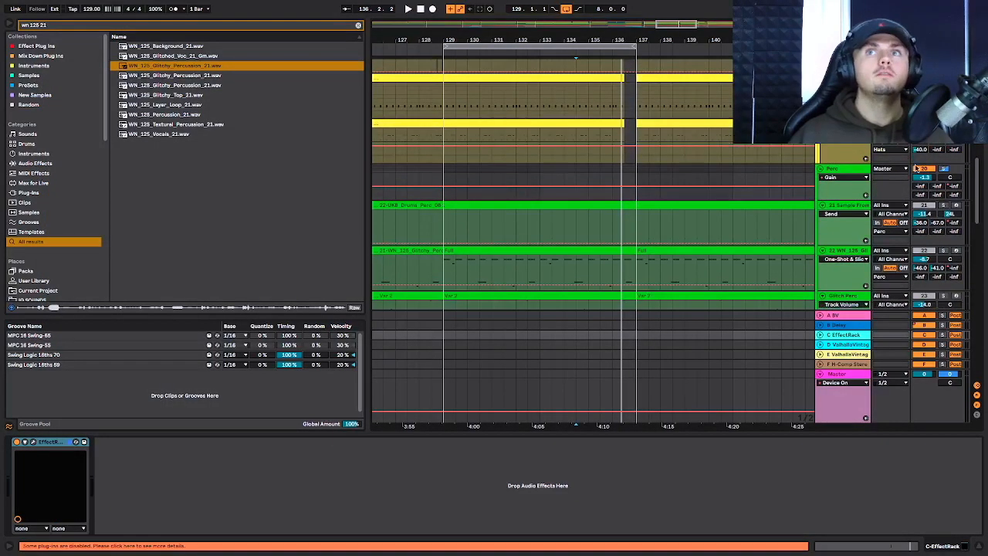
left_click(852, 207)
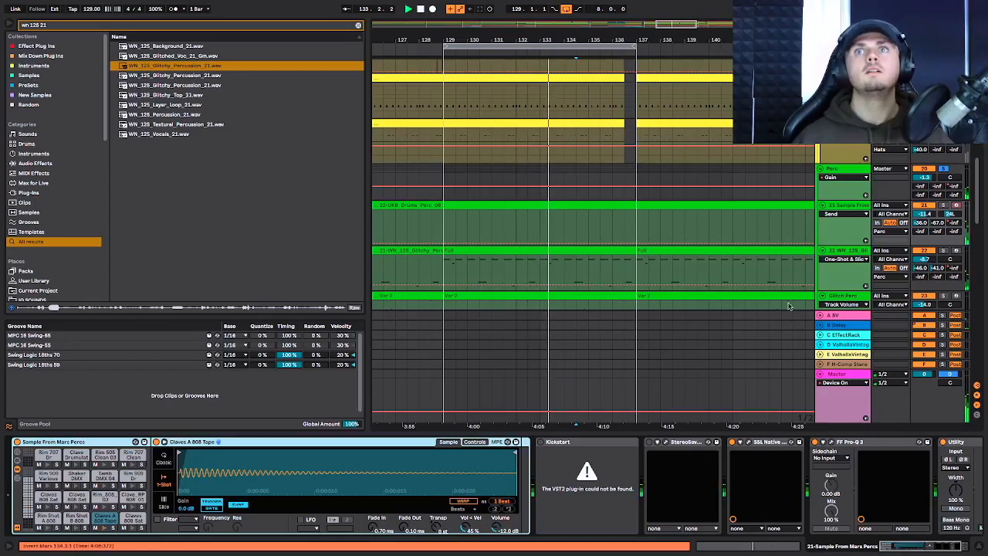
scroll(920, 253, "up", 10)
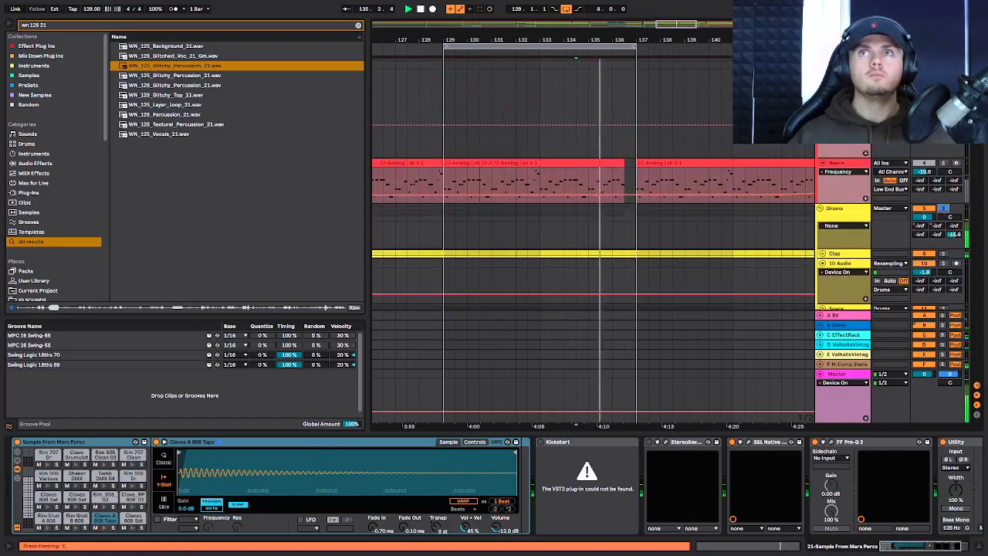
scroll(935, 208, "up", 3)
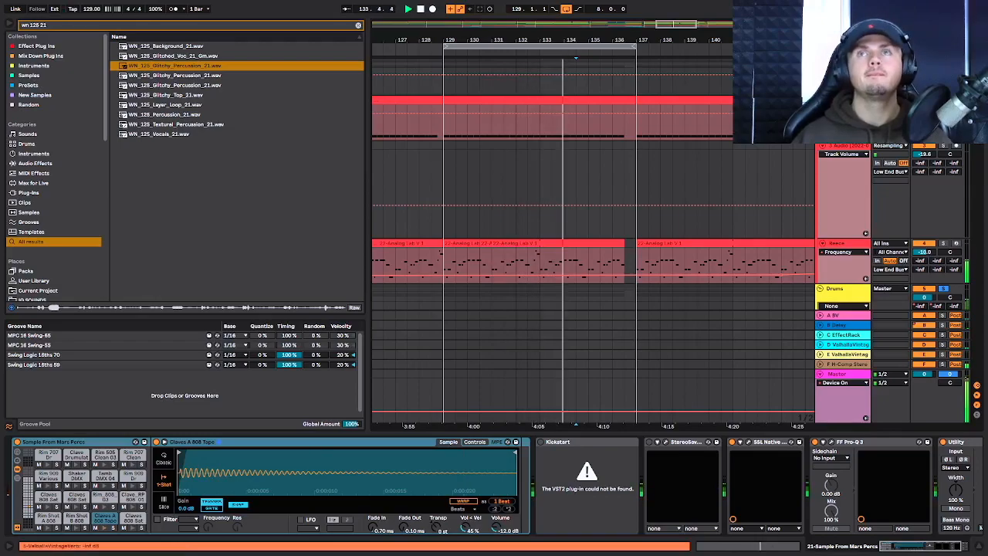
scroll(913, 153, "down", 5)
scroll(913, 153, "up", 1)
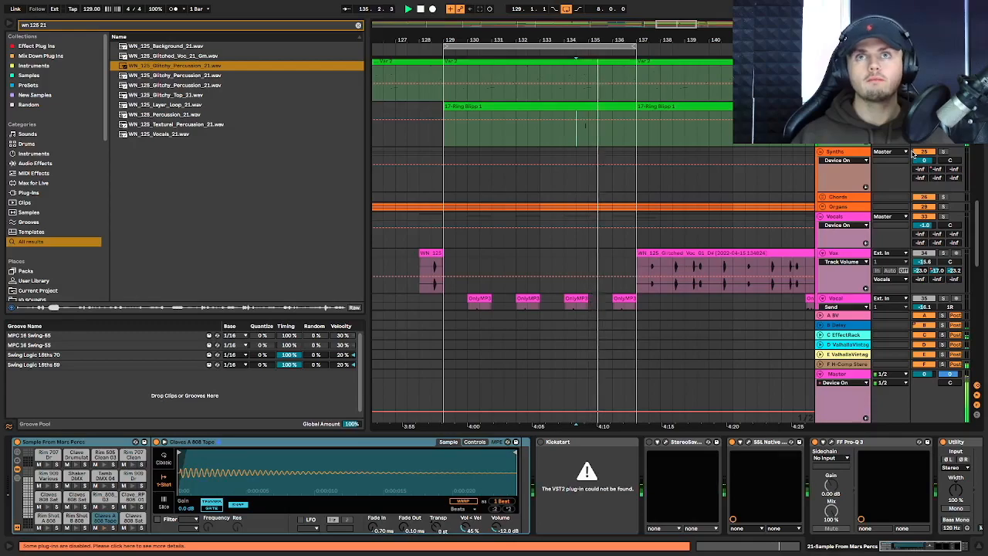
scroll(912, 154, "down", 3)
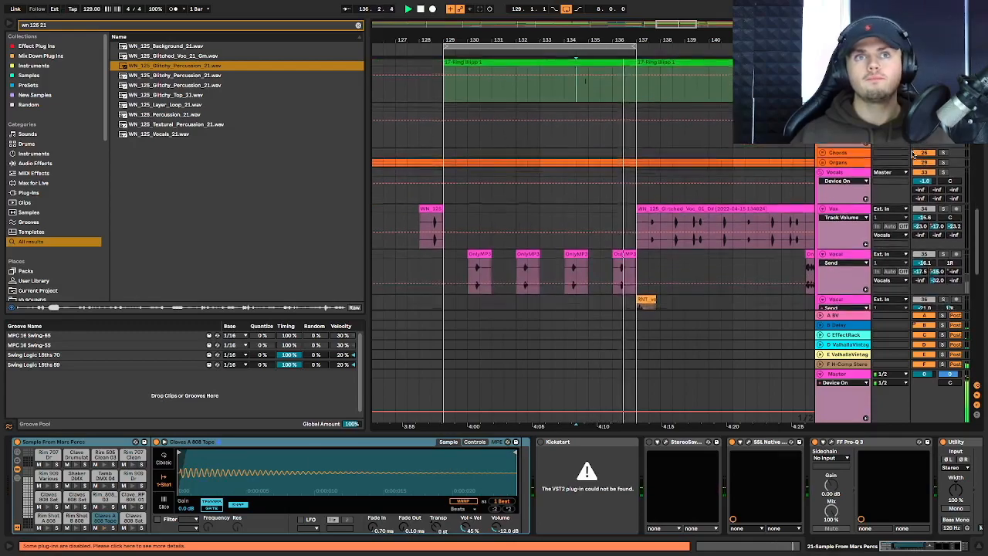
scroll(913, 153, "down", 3)
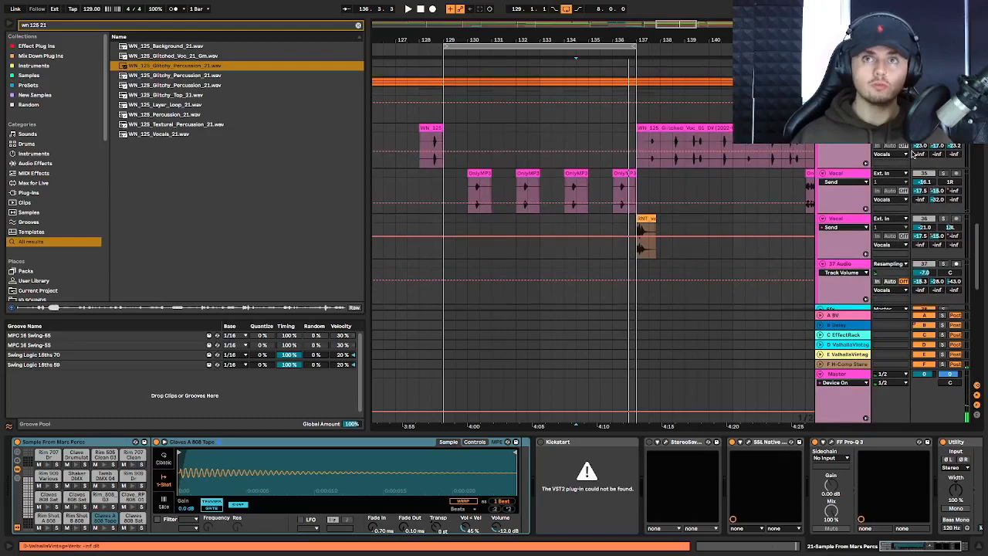
- Solo the Organs group, unfold it and show the device chains of its first two Organ tracks
scroll(913, 153, "up", 3)
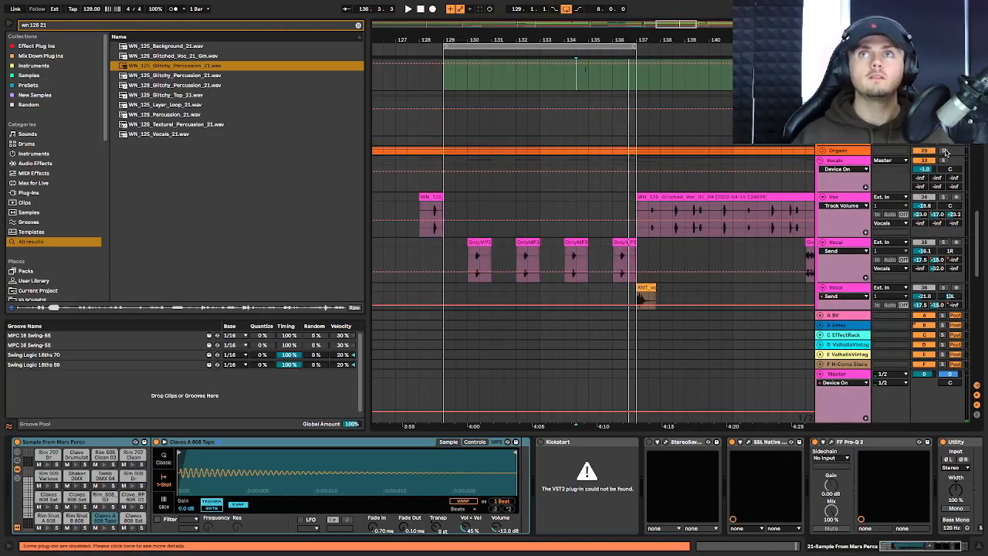
left_click(943, 151)
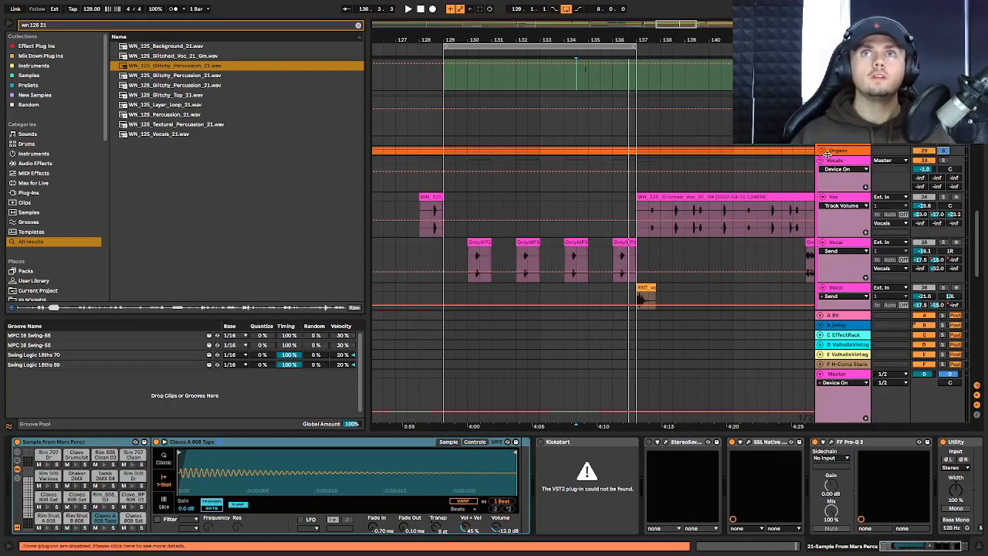
left_click(823, 152)
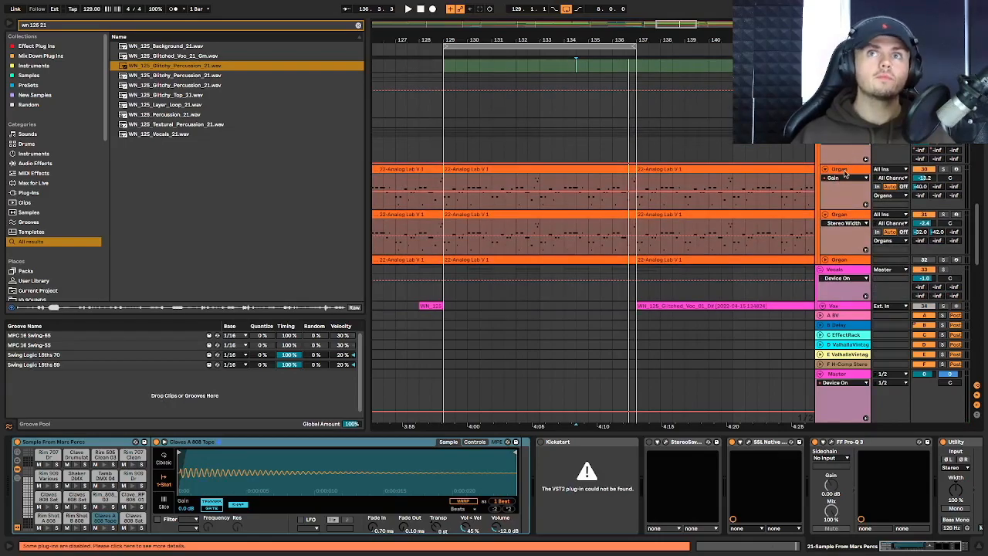
left_click(845, 173)
left_click(844, 217)
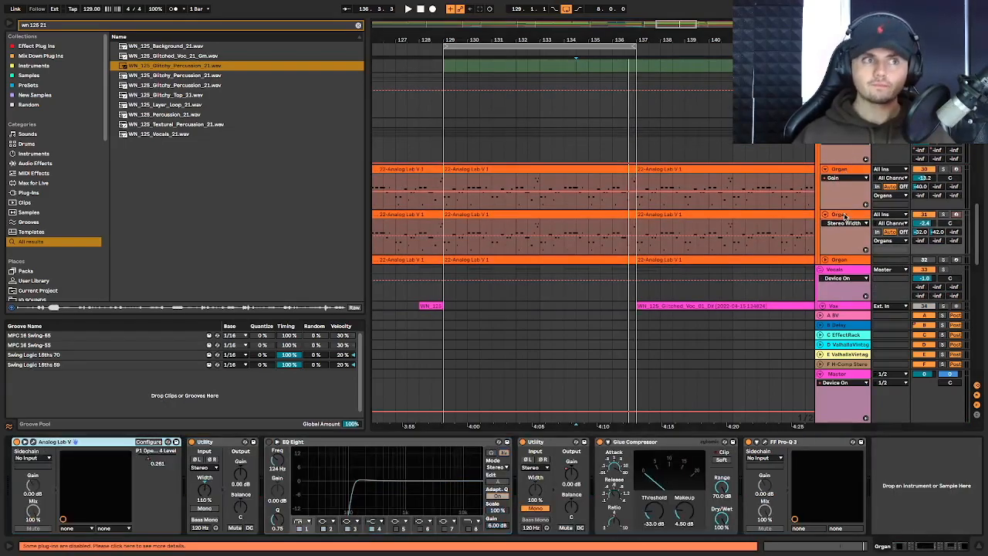
- View the first Organ track's Analog Lab V instrument with its Jazz Organ preset, then close the plug-in window
left_click(841, 170)
double_click(841, 169)
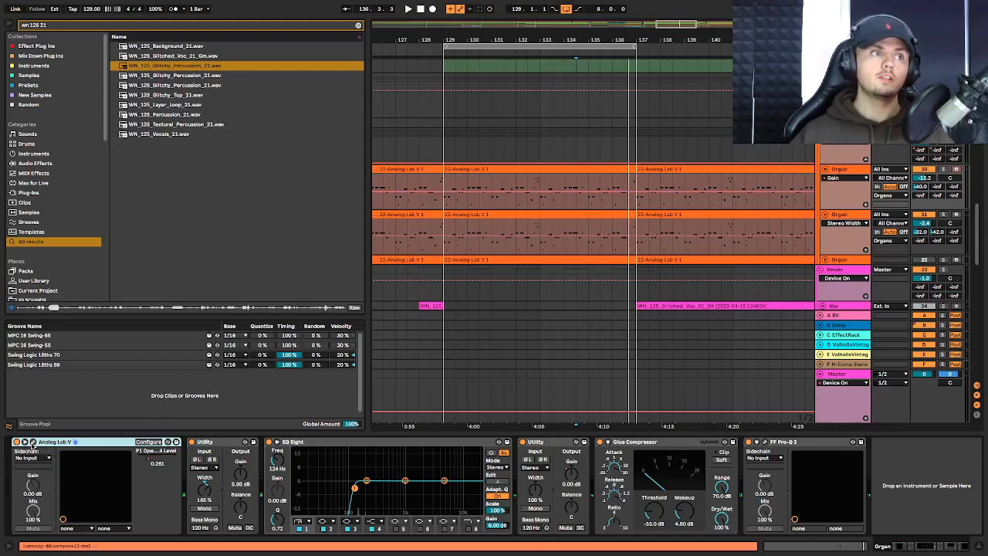
left_click(33, 442)
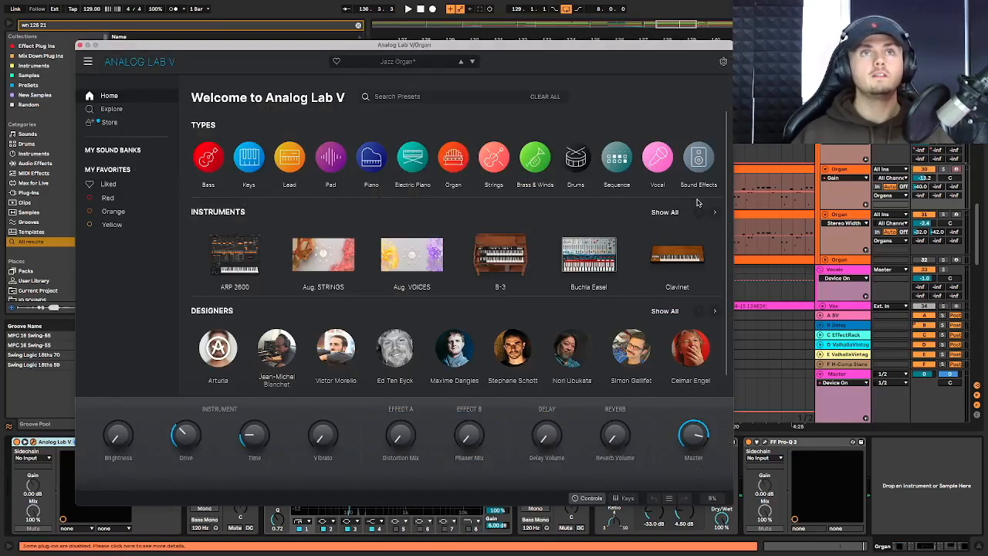
left_click(78, 47)
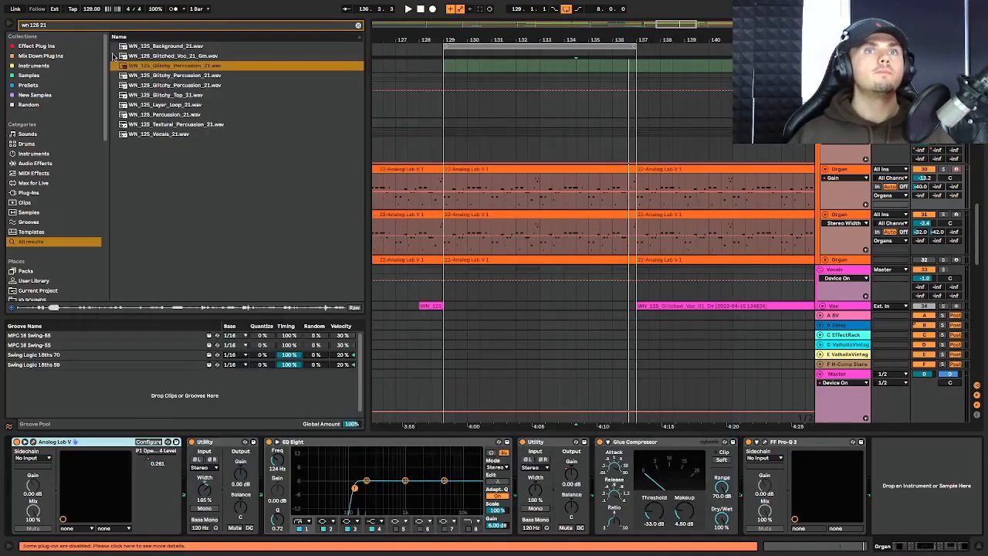
- Play the organs from bar 129, soloing the first Organ track and then the second with its device chain shown
left_click(443, 208)
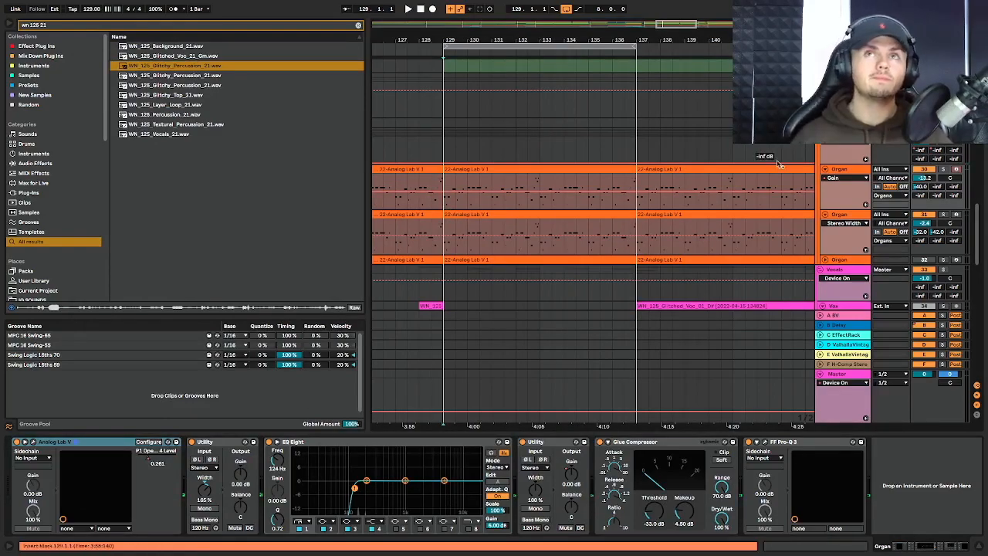
key("space")
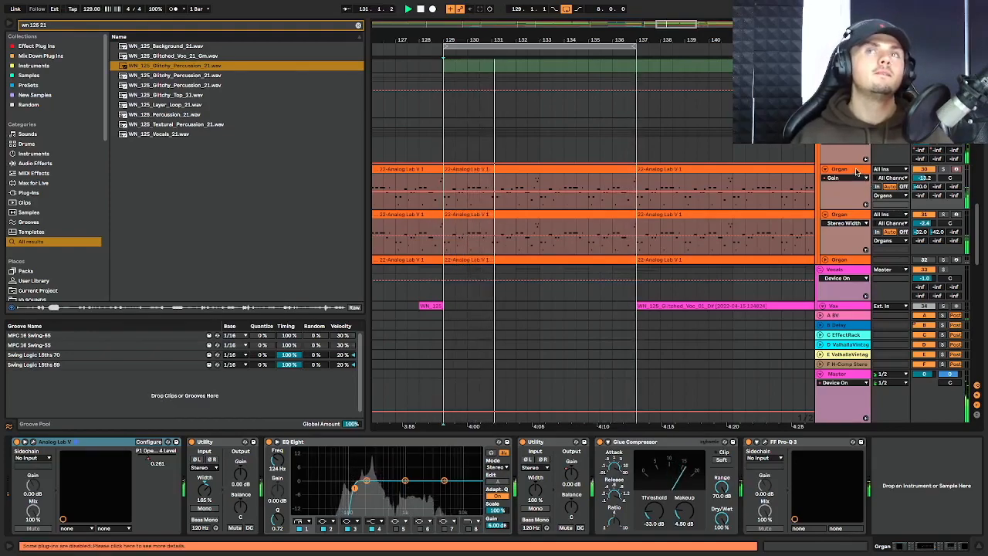
left_click(942, 169)
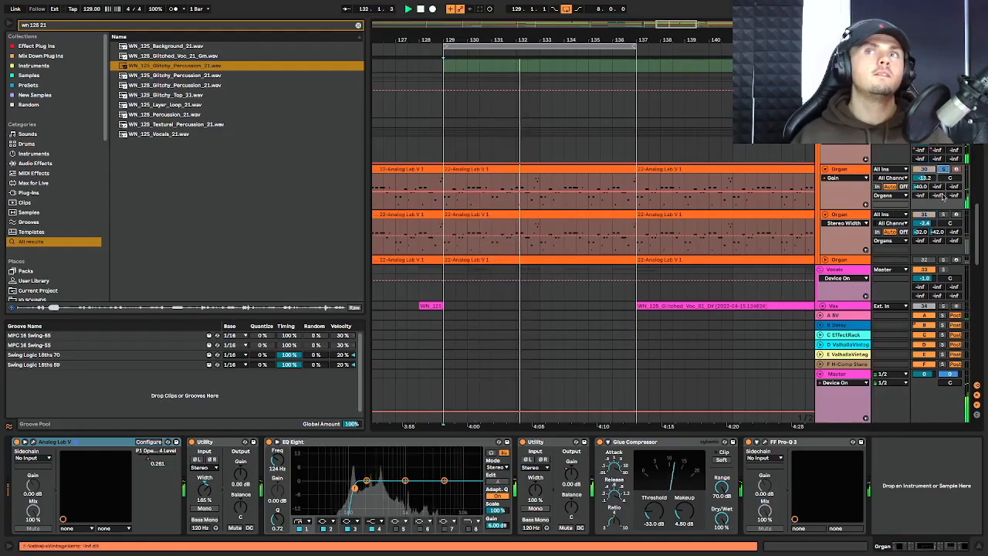
left_click(942, 216)
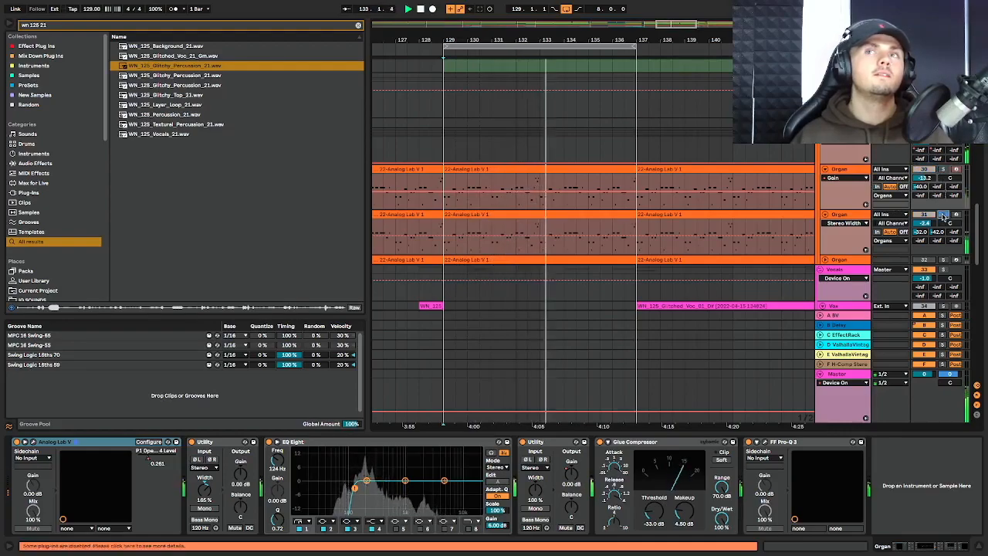
left_click(839, 214)
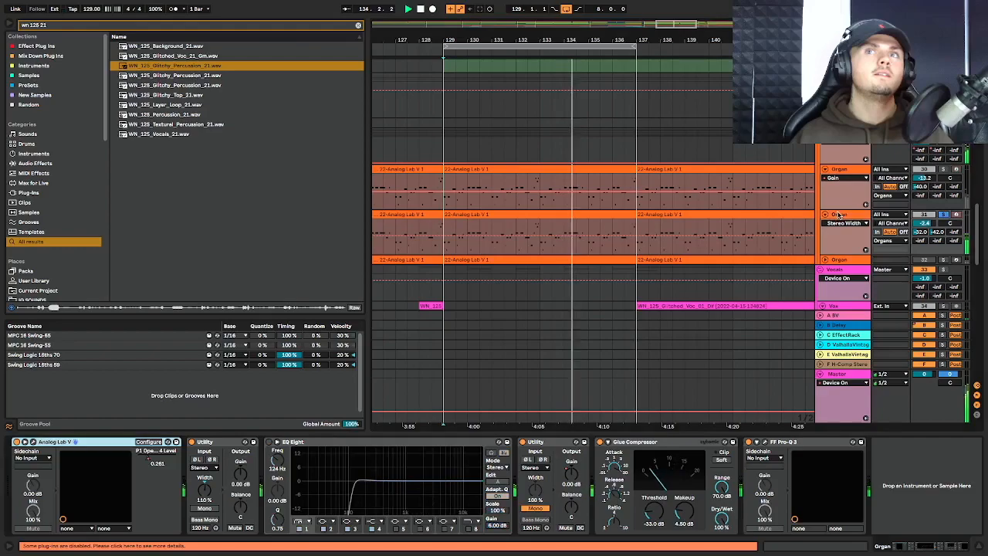
- Toggle the first Organ track's solo to compare it with the whole Organs group, and play it soloed from bar 129
left_click(943, 169)
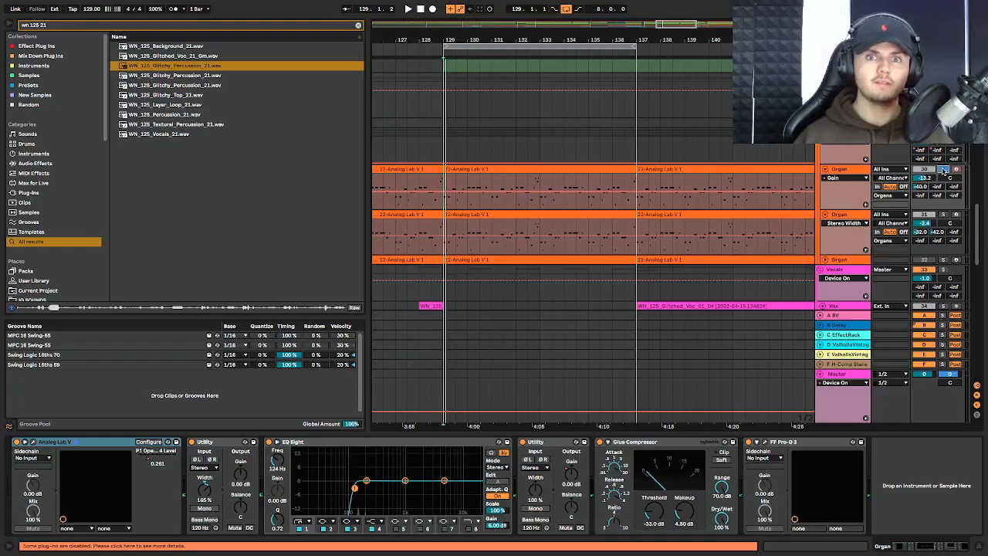
left_click(943, 169)
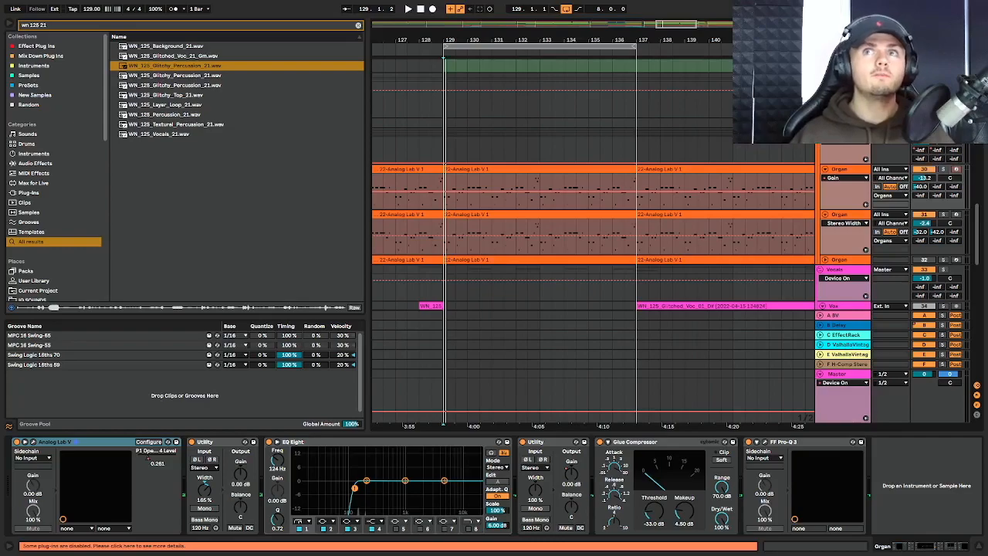
key("space")
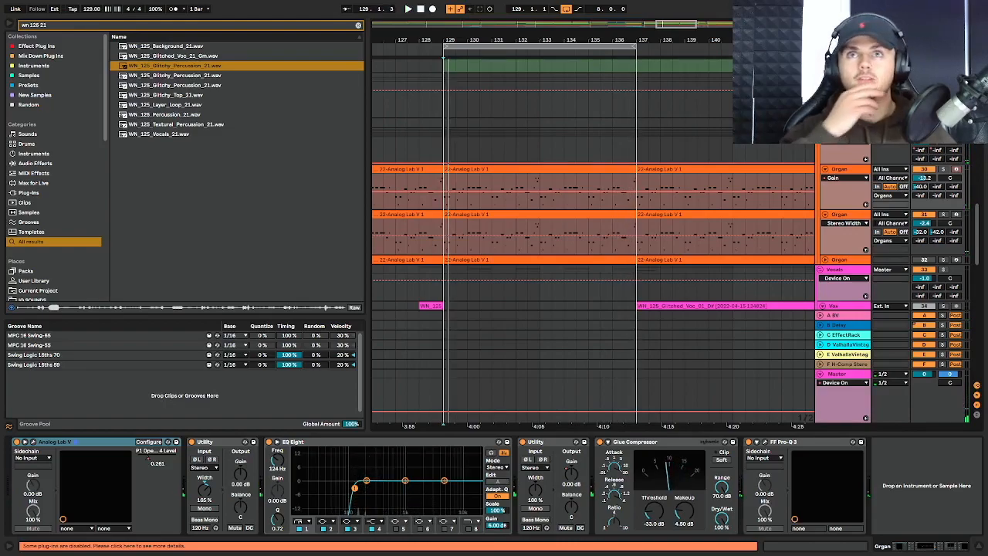
left_click(851, 171)
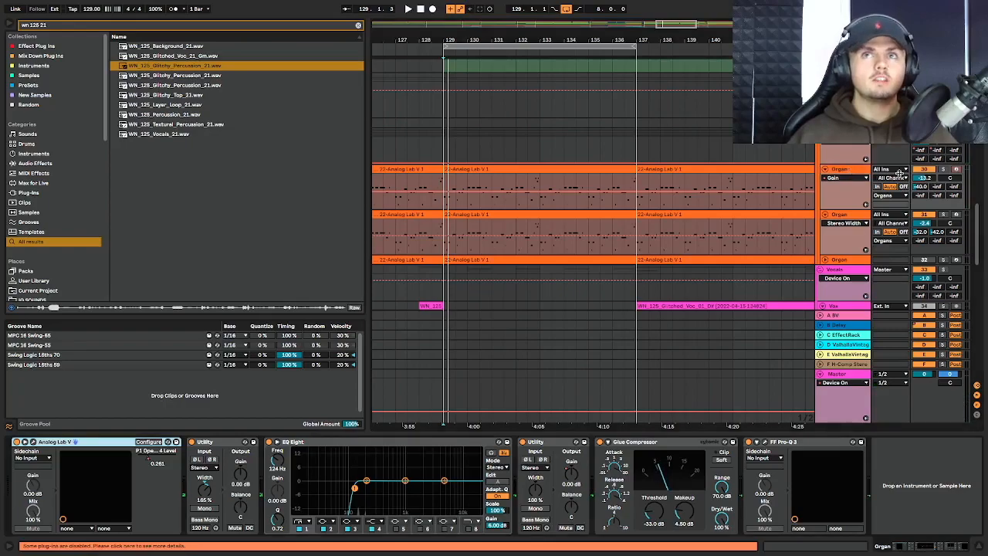
left_click(943, 169)
key("space")
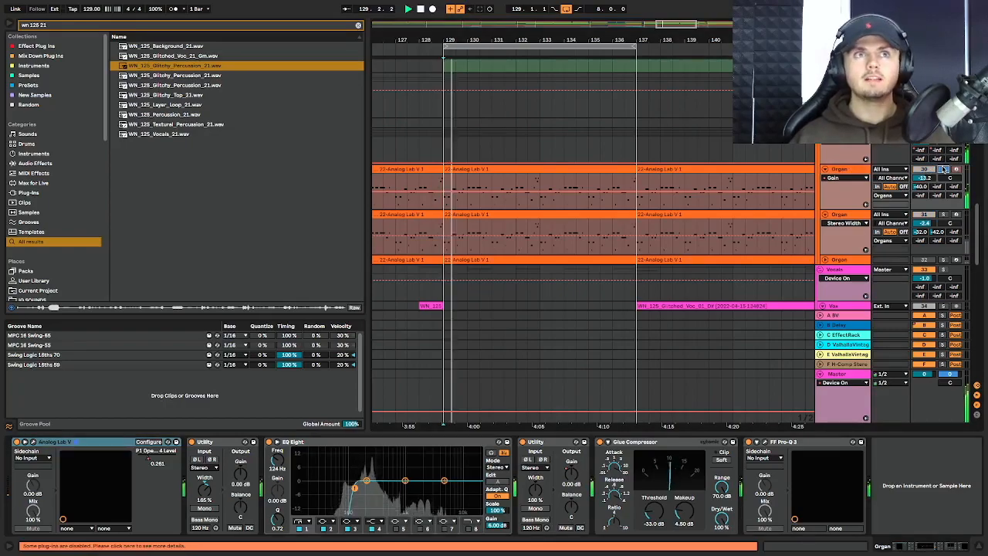
- View the Jazz Organ preset details under Analog Lab V's liked presets, close the window and examine the Glue Compressor and other Organ devices
left_click(28, 443)
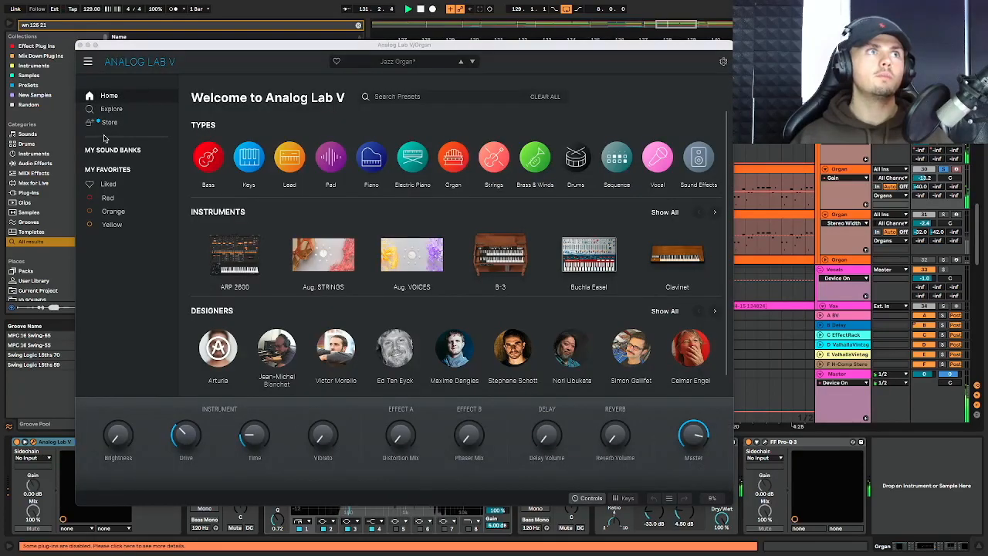
left_click(105, 183)
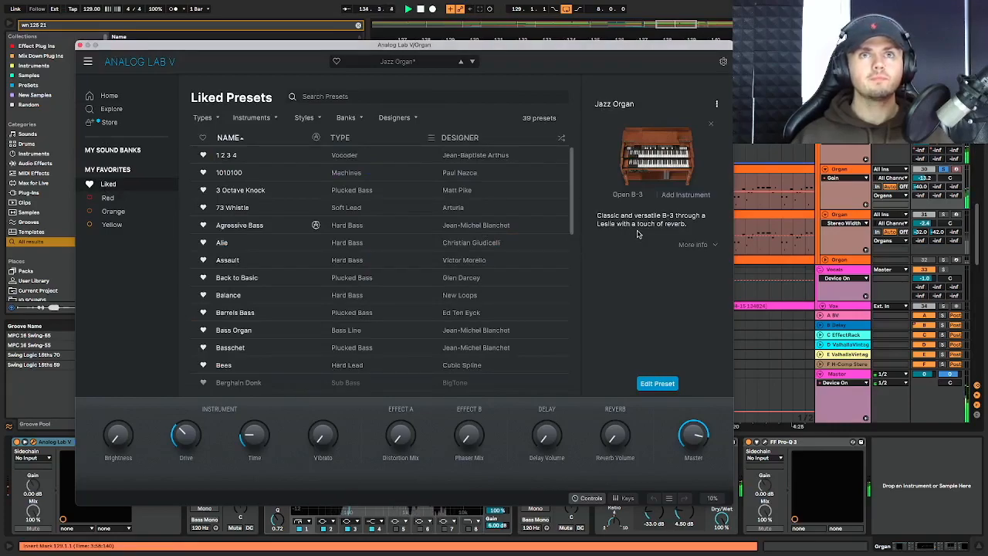
left_click(81, 45)
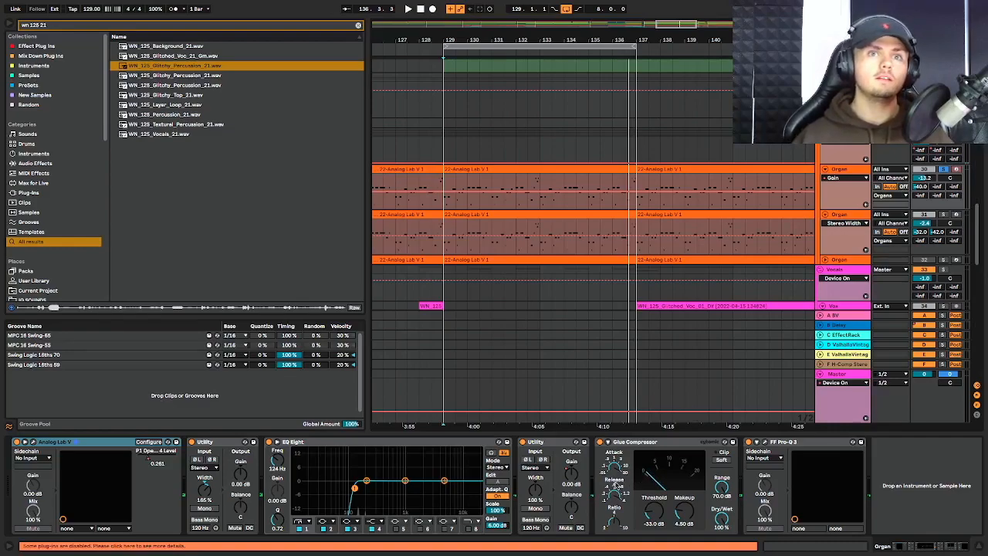
left_click(614, 467)
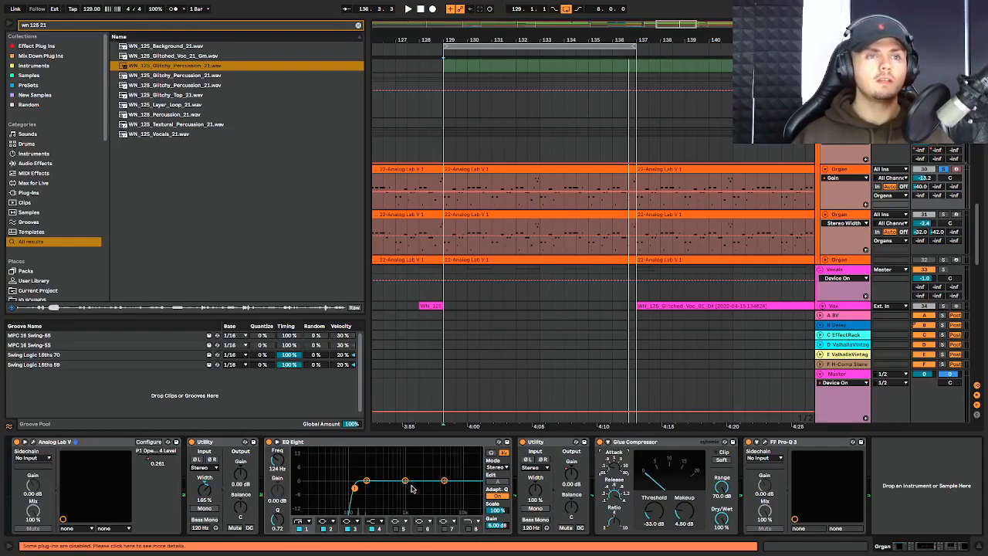
- View the first Organ track's FF Pro-Q 3 curve and select the red low-mid dip near 200 Hz
left_click(765, 441)
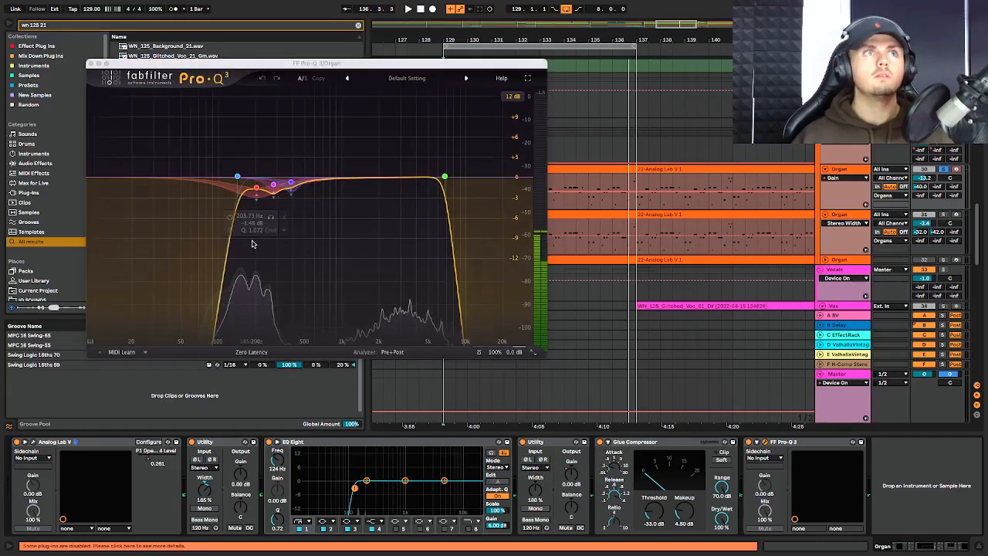
key("space")
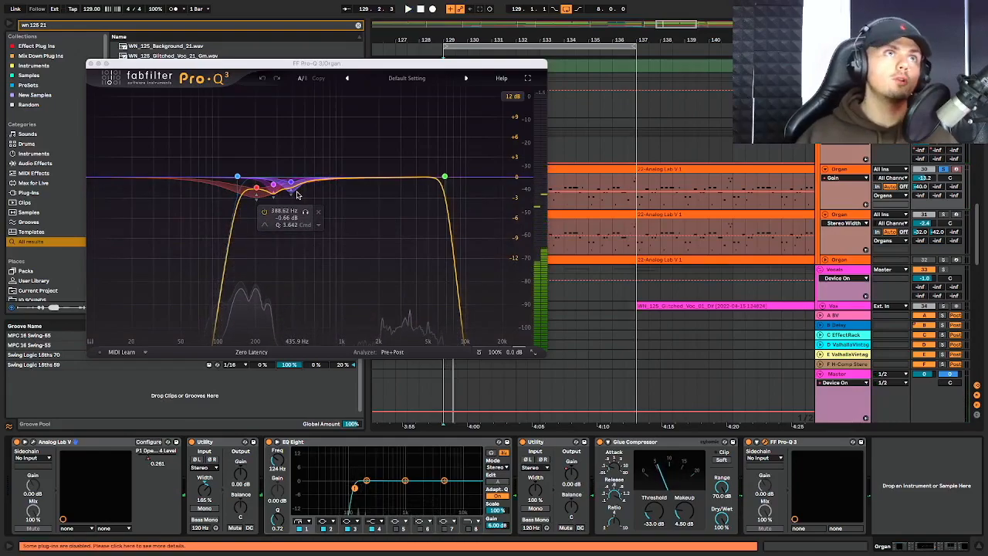
left_click(250, 191)
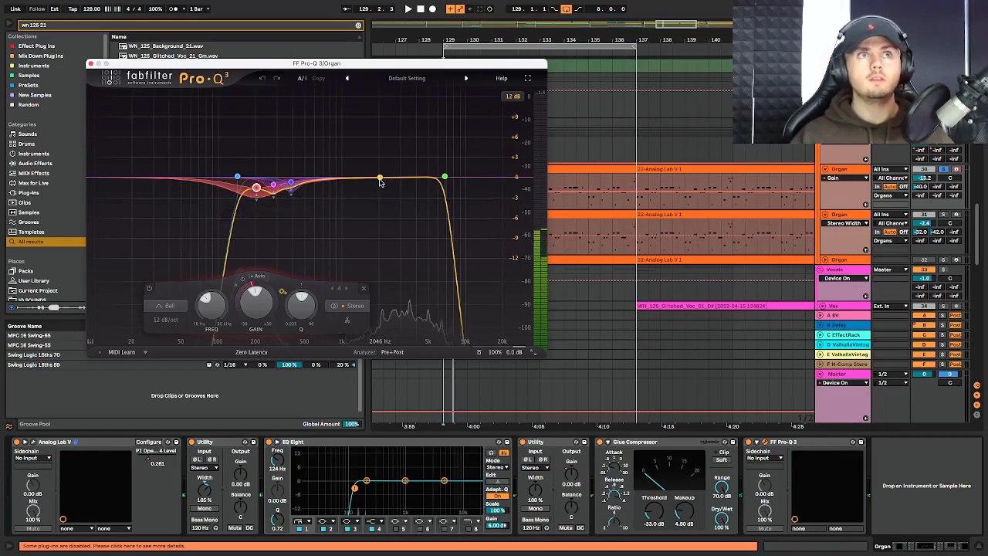
- Add a flat bell band at about 2046 Hz in Pro-Q 3 and show its Make Dynamic option without applying it
left_click(380, 181)
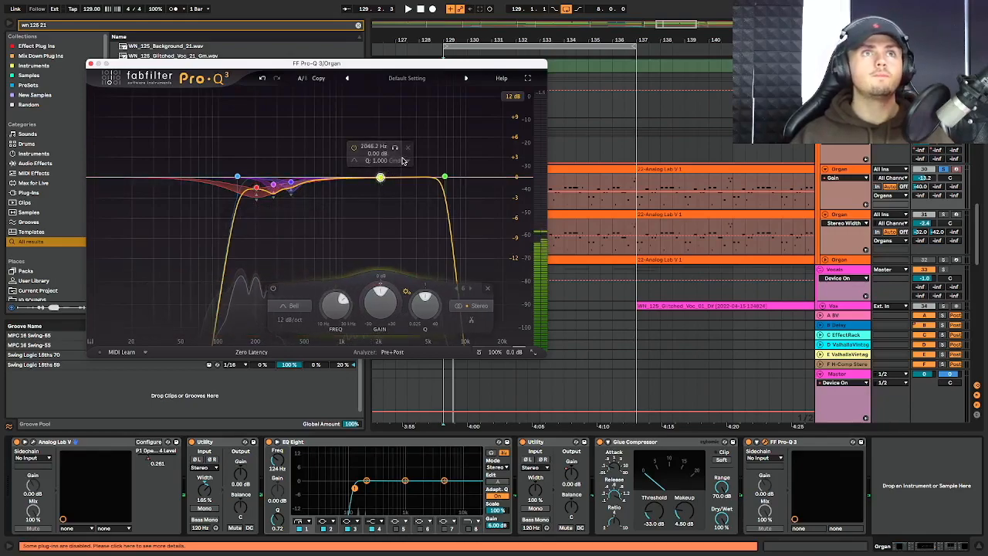
left_click(408, 162)
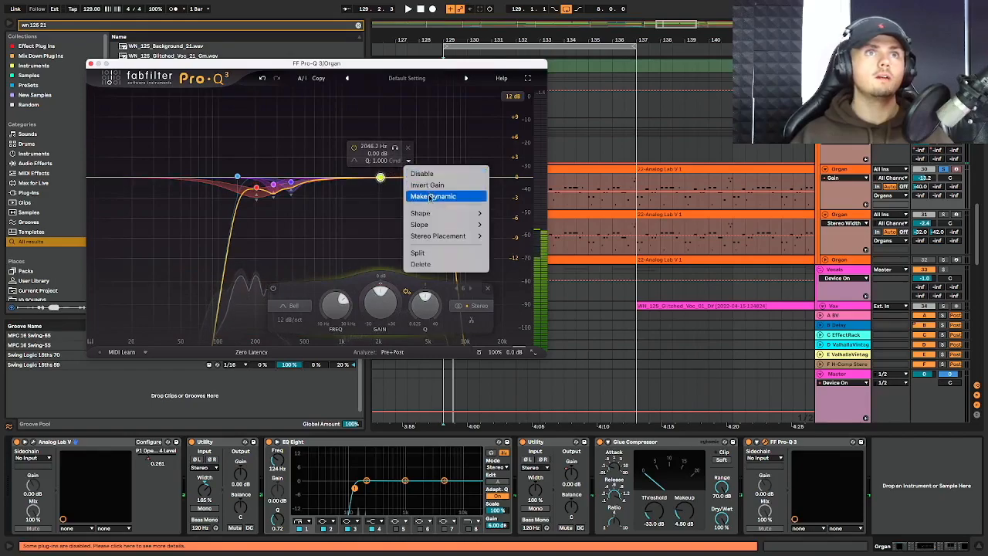
left_click(447, 143)
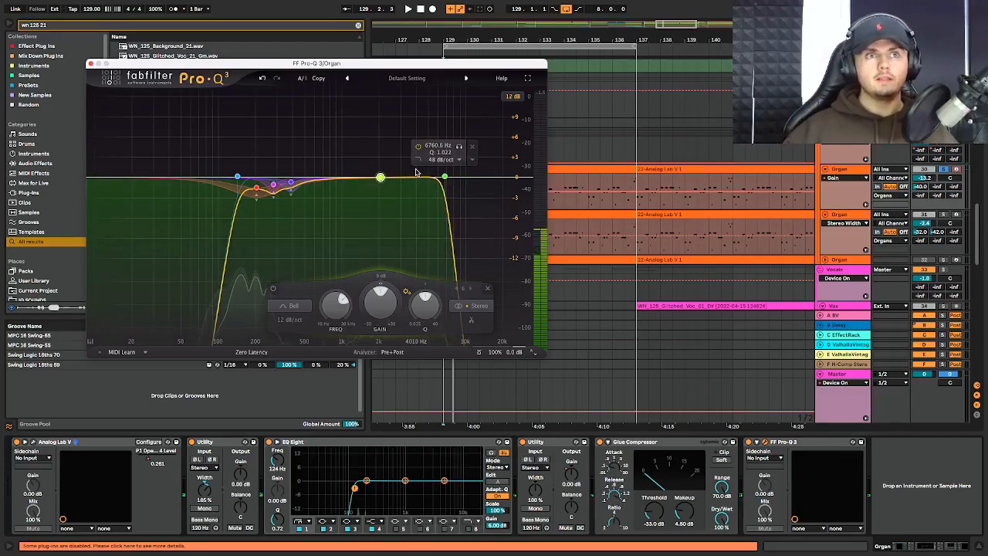
- Play the soloed first Organ against its Pro-Q 3 analyzer, then audition the second Organ track
key("space")
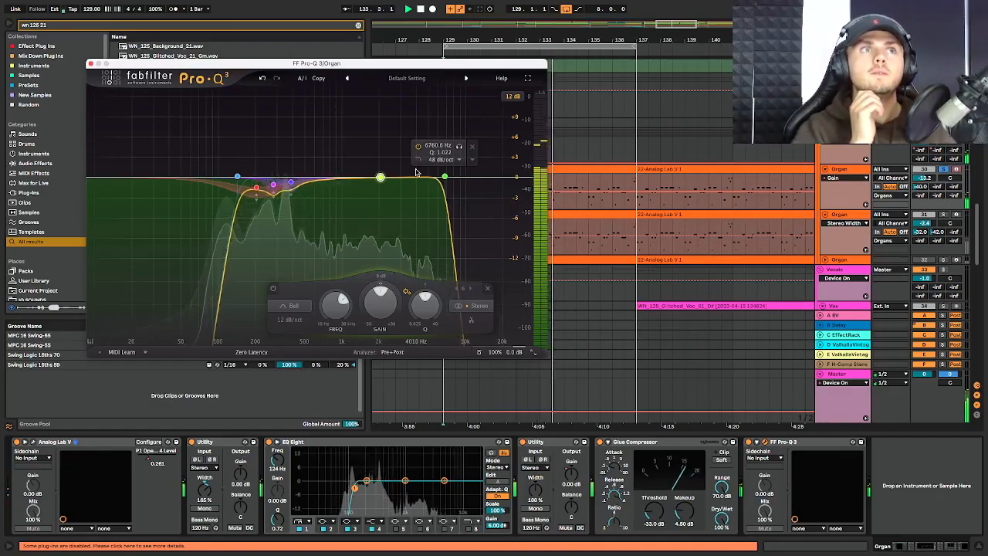
key("space")
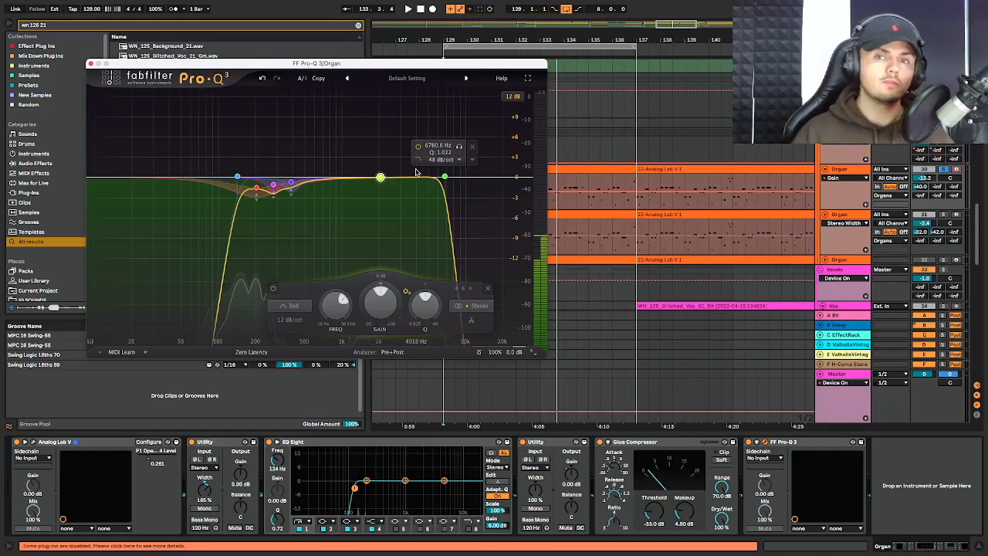
key("space")
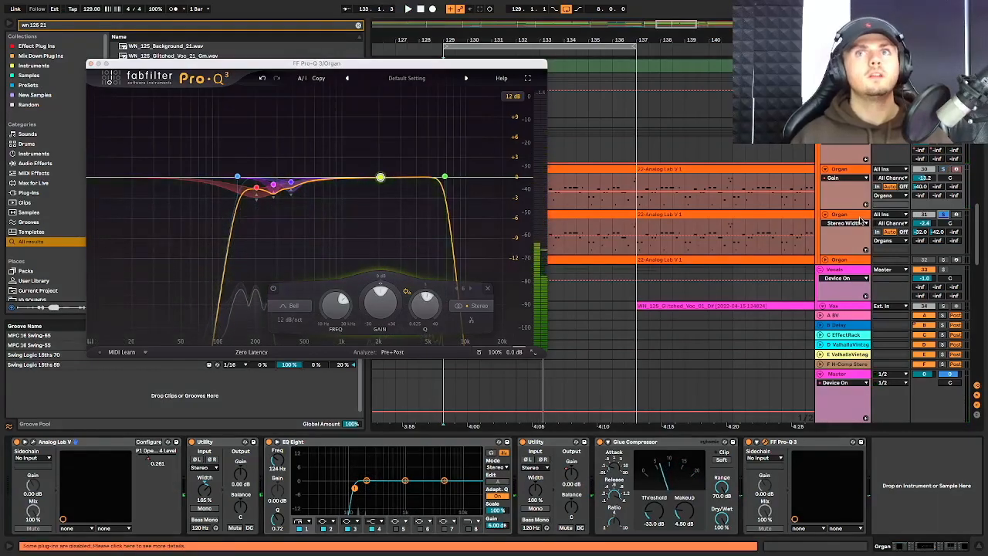
- Play the soloed second Organ from bar 129, view its Jazz Organ preset under Analog Lab V's liked presets, and close the window
left_click(444, 282)
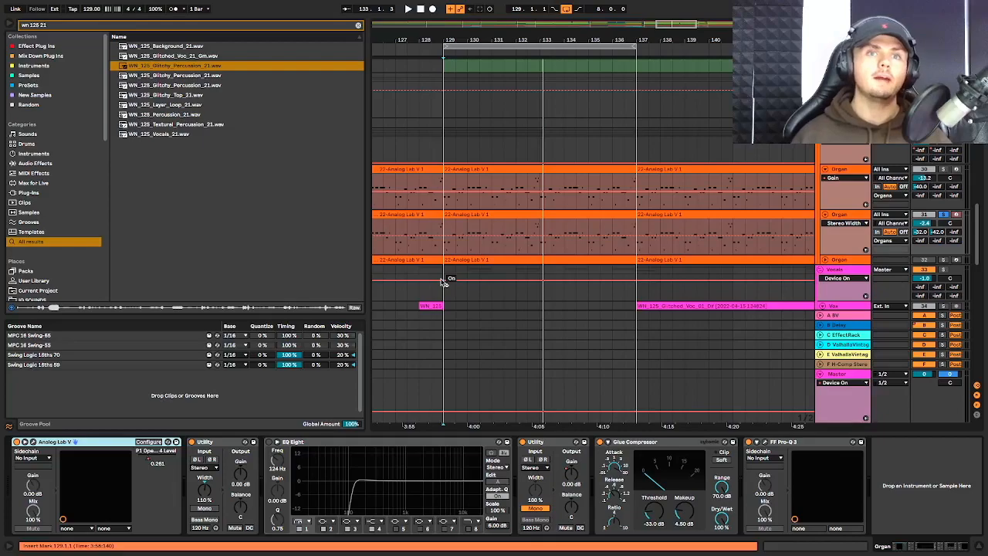
key("space")
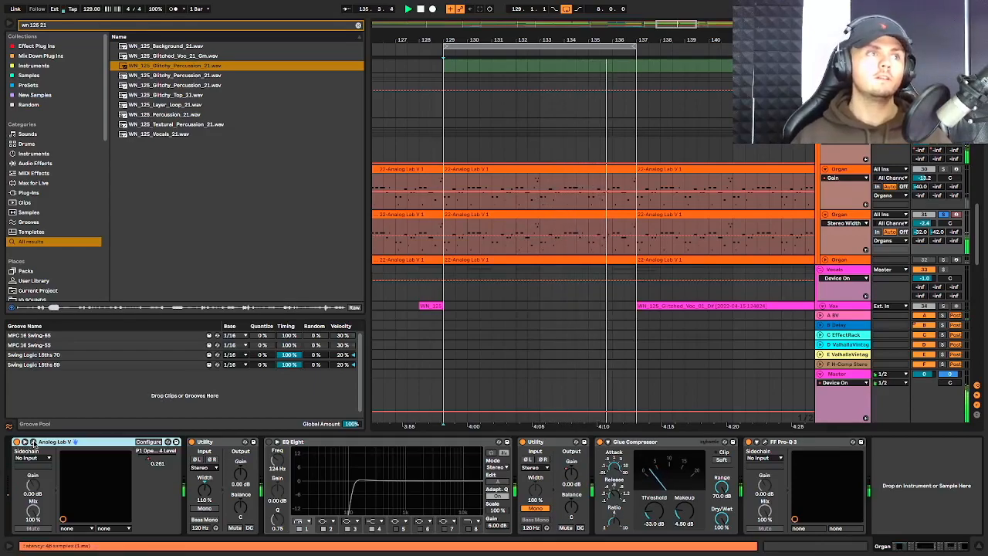
left_click(32, 442)
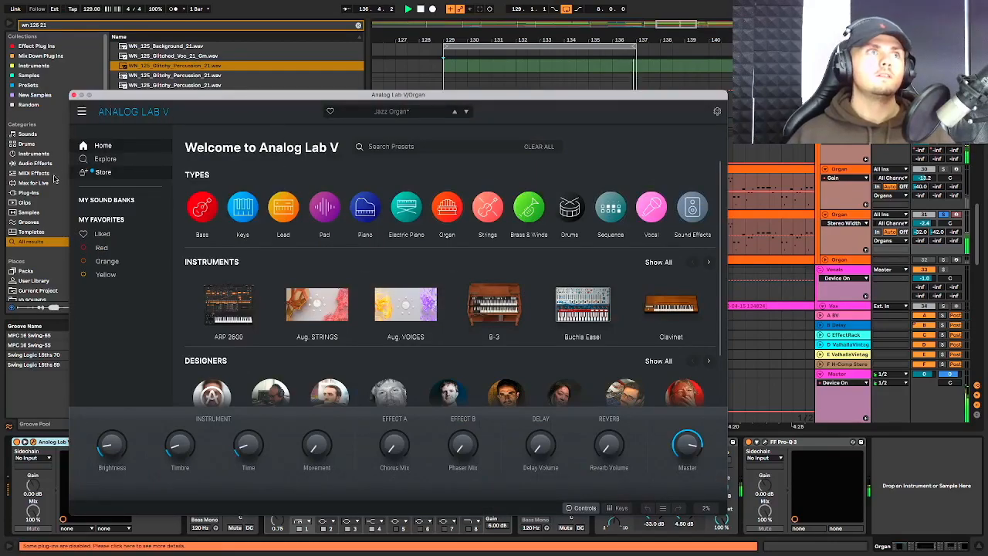
left_click(128, 233)
mouse_move(647, 202)
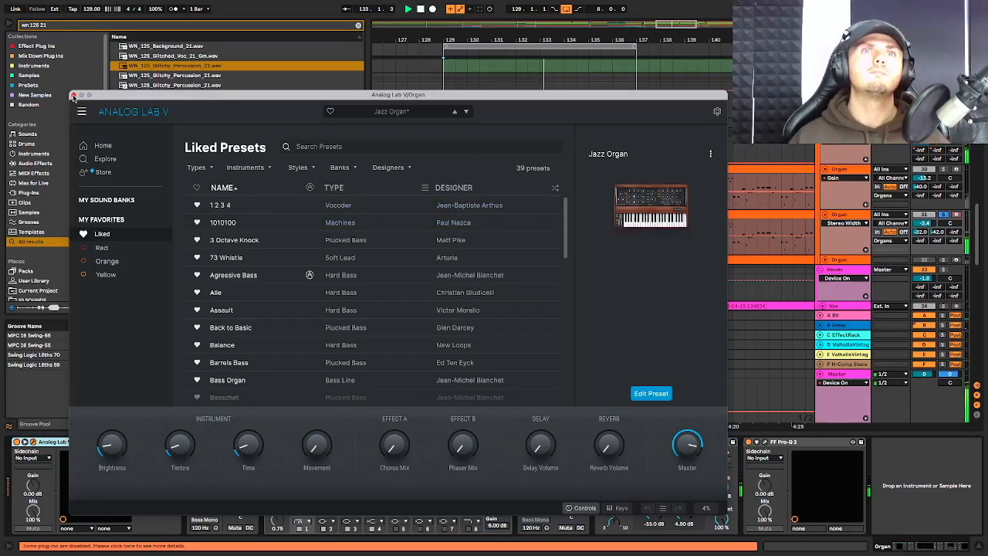
left_click(74, 96)
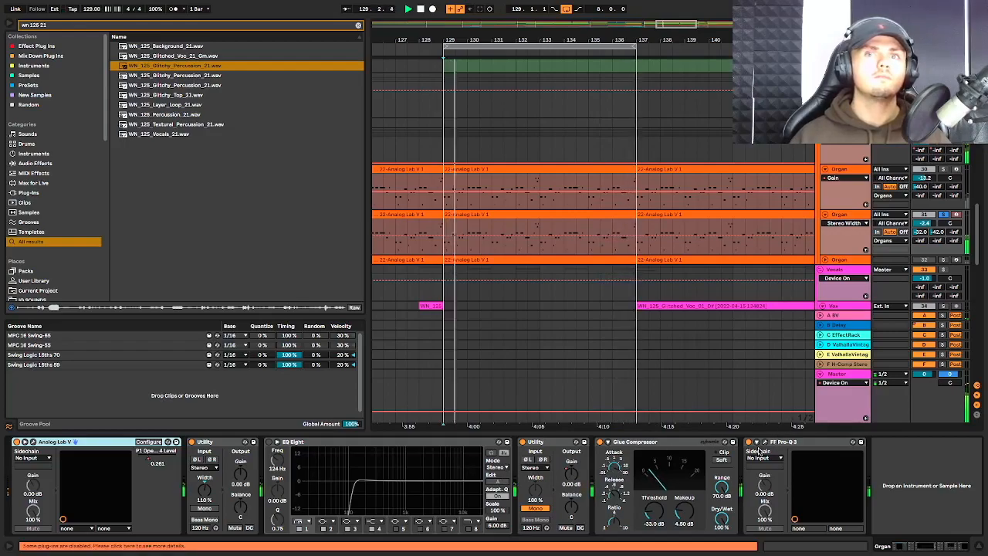
- View the second Organ's FF Pro-Q 3, then examine the Organs group's device chain from Utility and FF Saturn onward
left_click(764, 444)
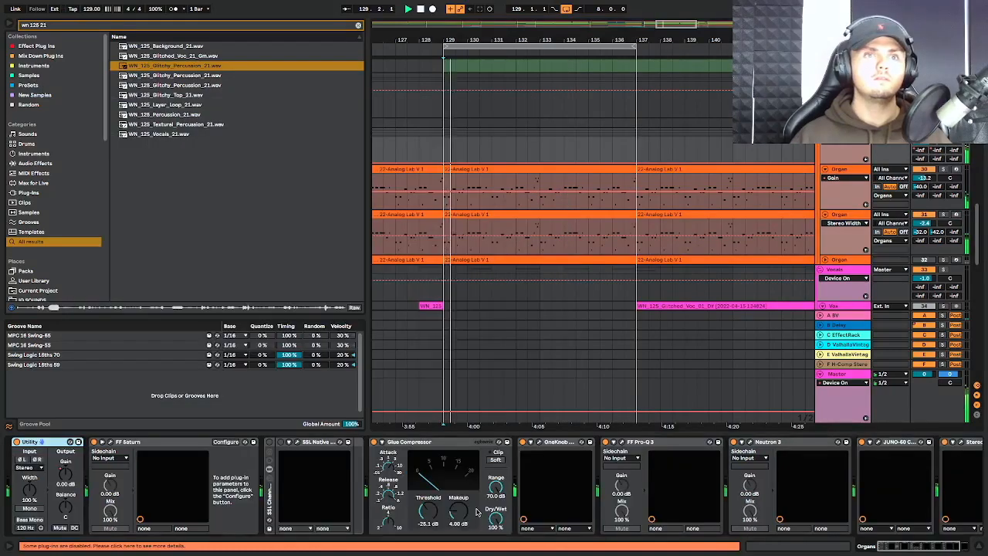
scroll(481, 510, "right", 1)
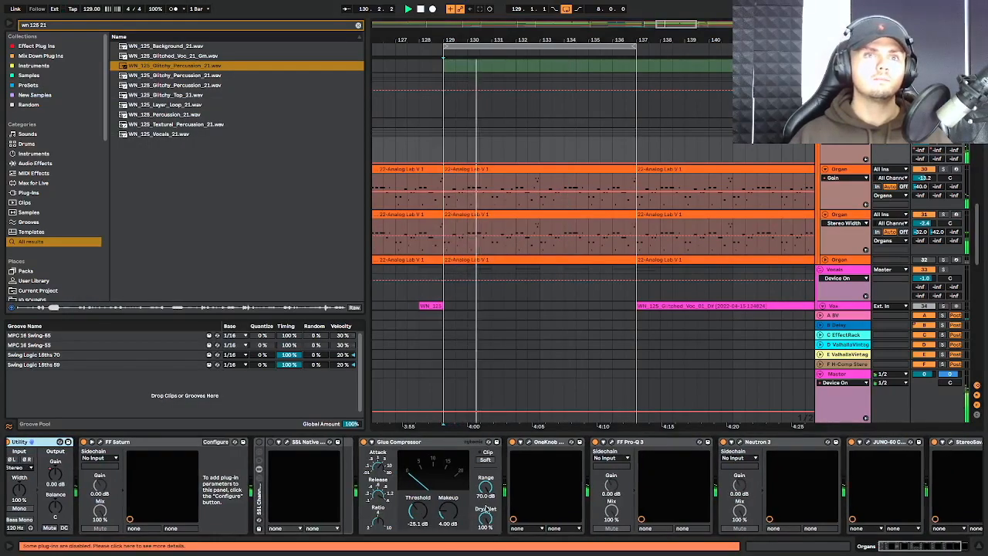
scroll(532, 484, "right", 1)
scroll(309, 494, "left", 2)
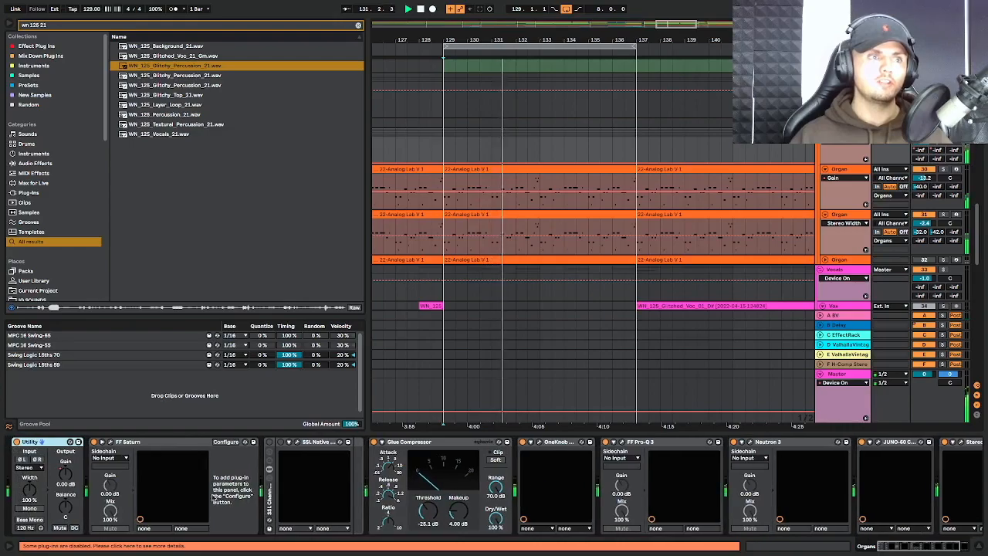
scroll(417, 494, "right", 6)
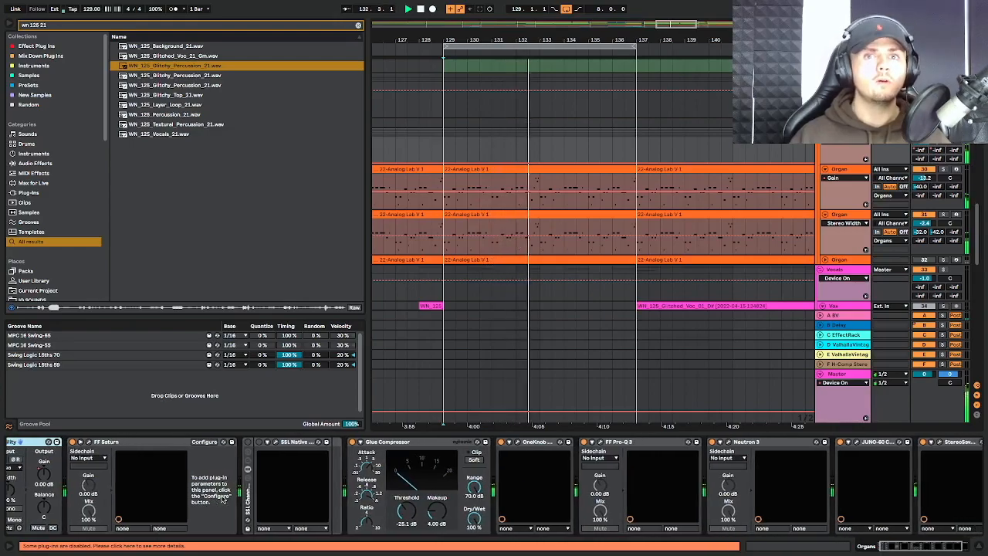
- Replay the organs briefly and view the JUNO-60 Chorus settings on the Organs group, closing the plug-in window
key("space")
key("space")
key("space")
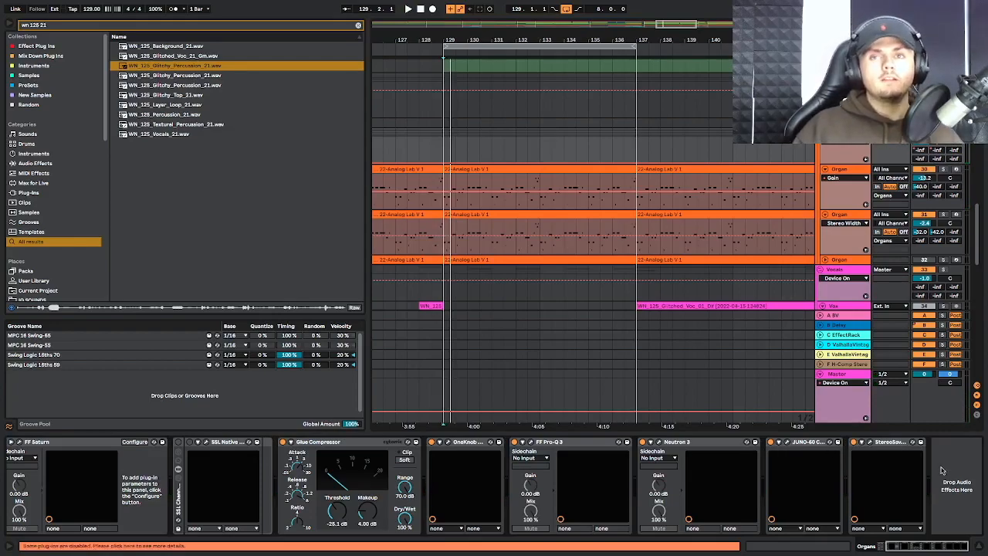
left_click(786, 442)
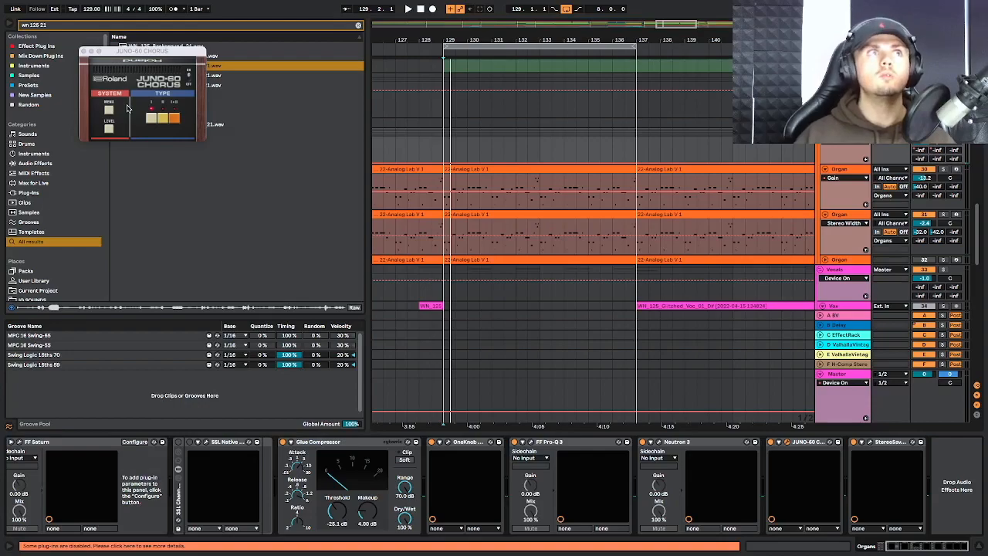
left_click(84, 53)
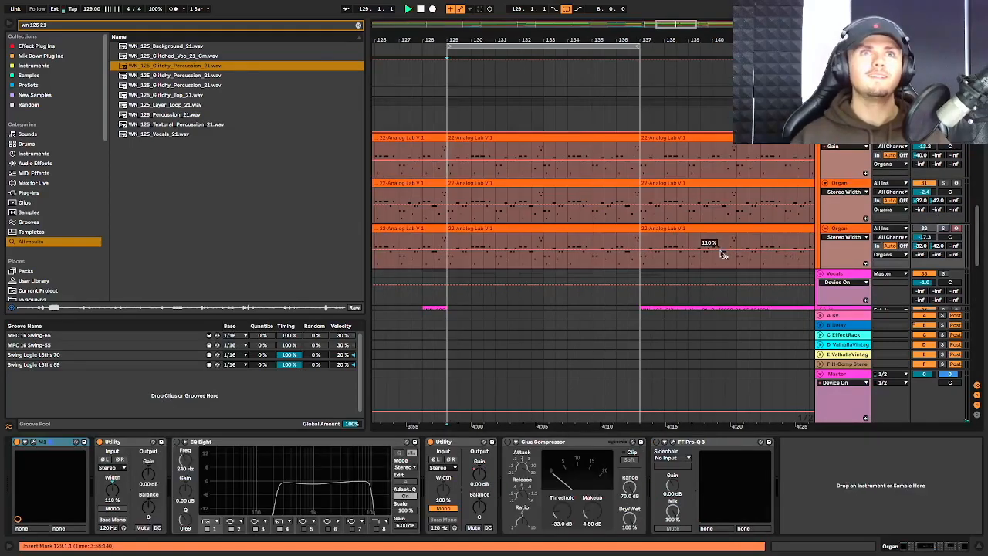
- Play all three Organ layers from bar 129 and examine how they run through the drop beside the vocal clips
key("space")
scroll(721, 255, "down", 1)
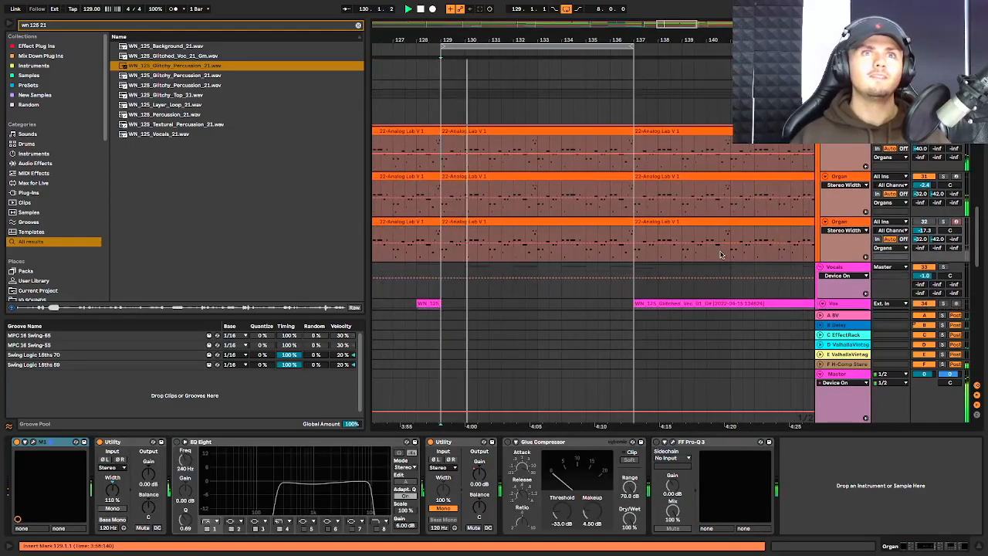
scroll(721, 254, "down", 2)
scroll(720, 254, "down", 3)
scroll(721, 255, "up", 4)
scroll(721, 255, "up", 1)
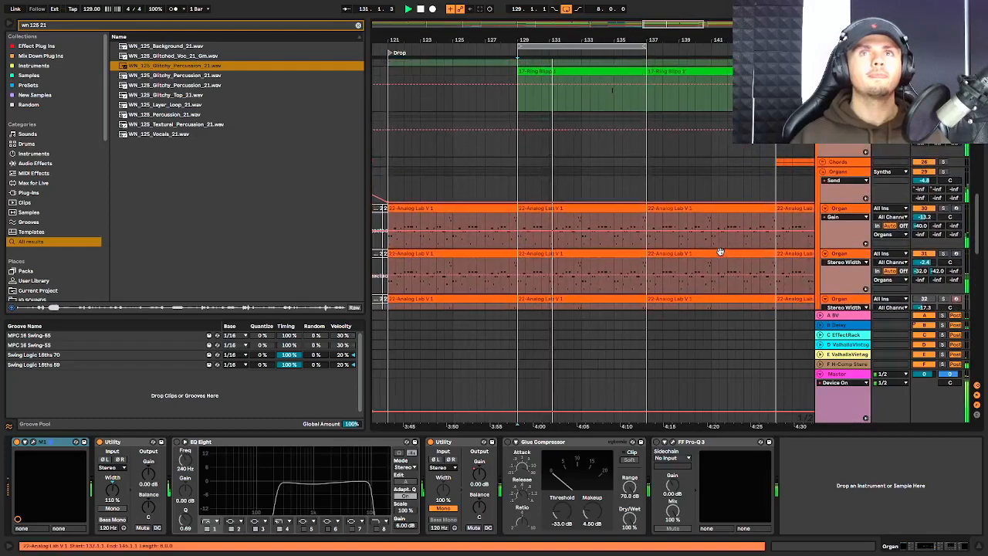
scroll(721, 255, "right", 2)
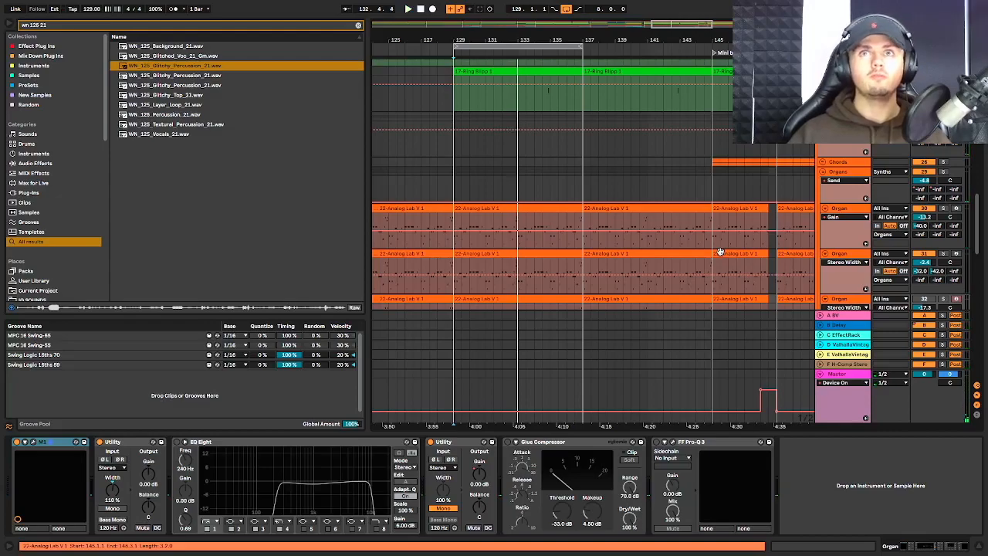
scroll(662, 263, "down", 5)
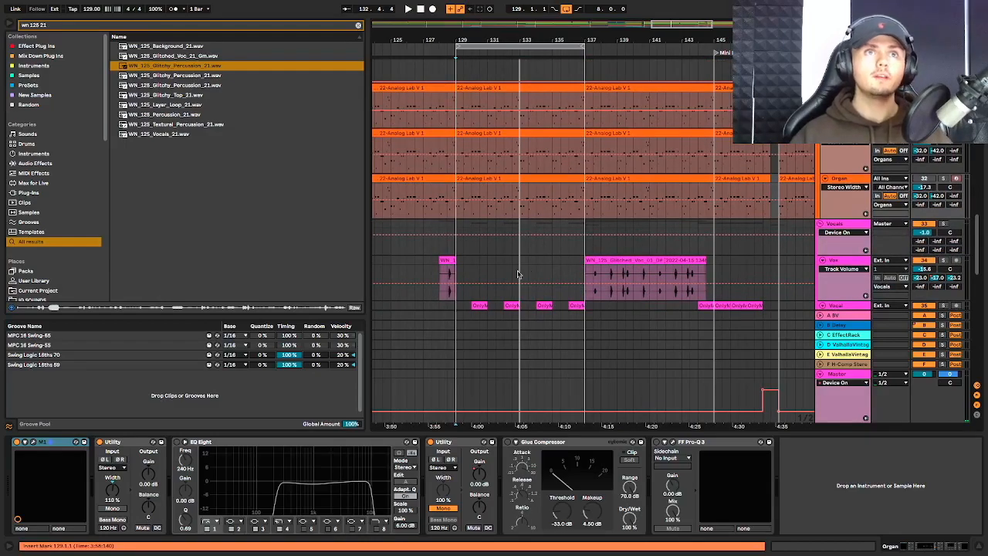
scroll(498, 270, "up", 3)
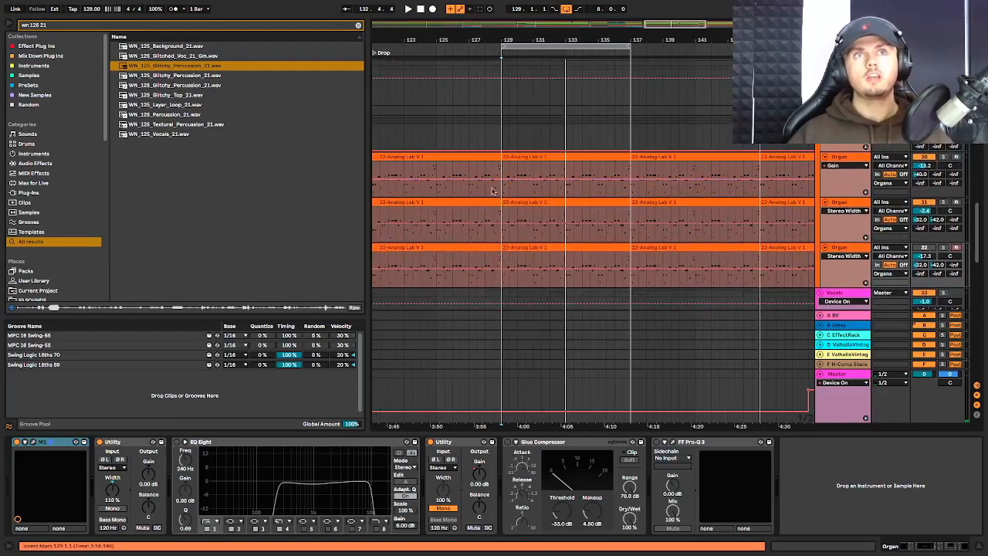
- Examine the first Organ's MIDI clip at bar 129 in an enlarged note editor, then return to the track's devices
left_click(525, 157)
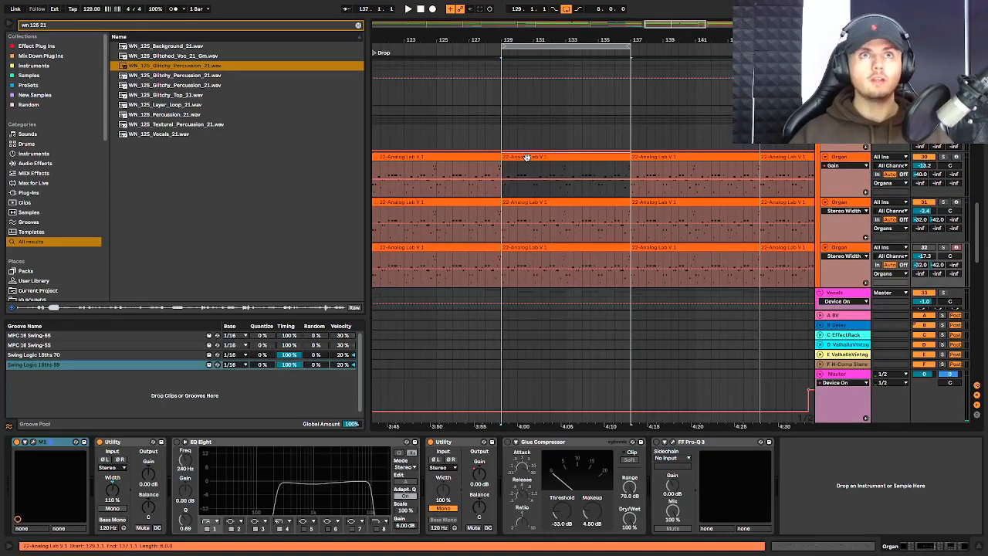
left_click(88, 62)
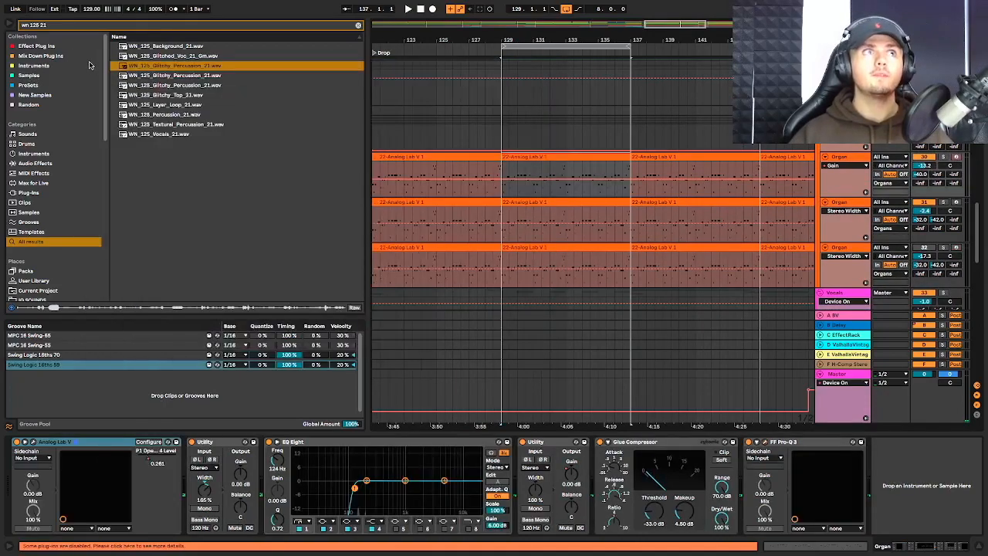
double_click(521, 154)
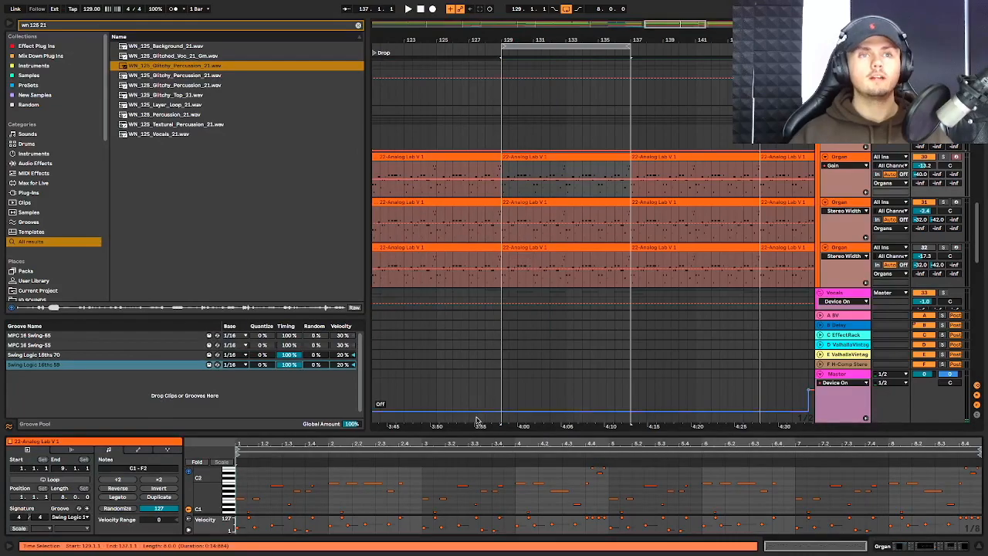
left_click_drag(472, 429, 495, 266)
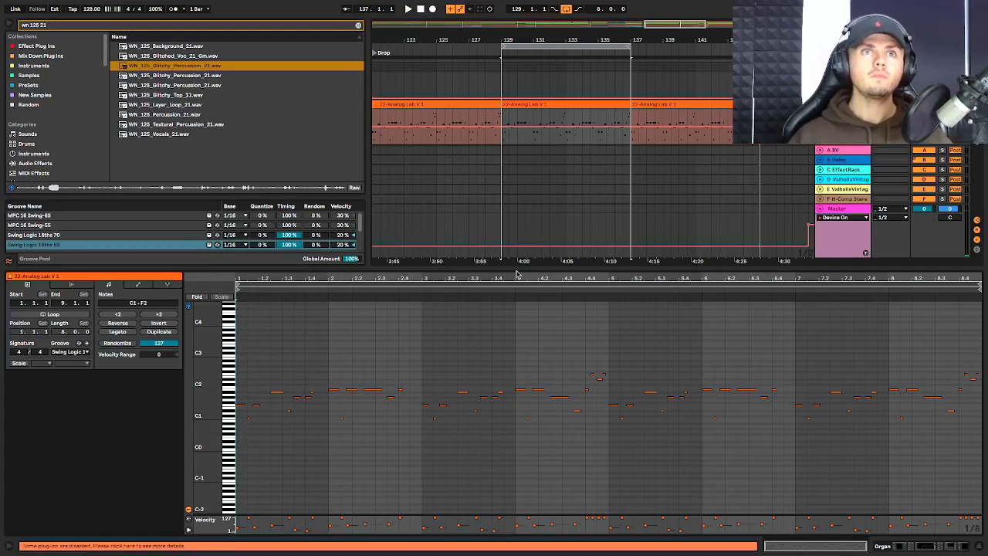
left_click_drag(520, 268, 502, 337)
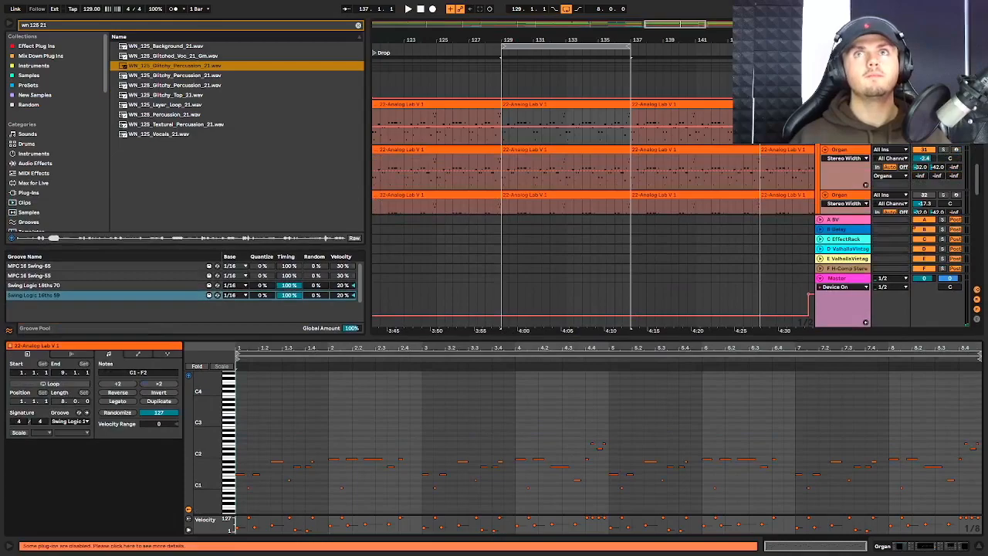
key("shift+Tab")
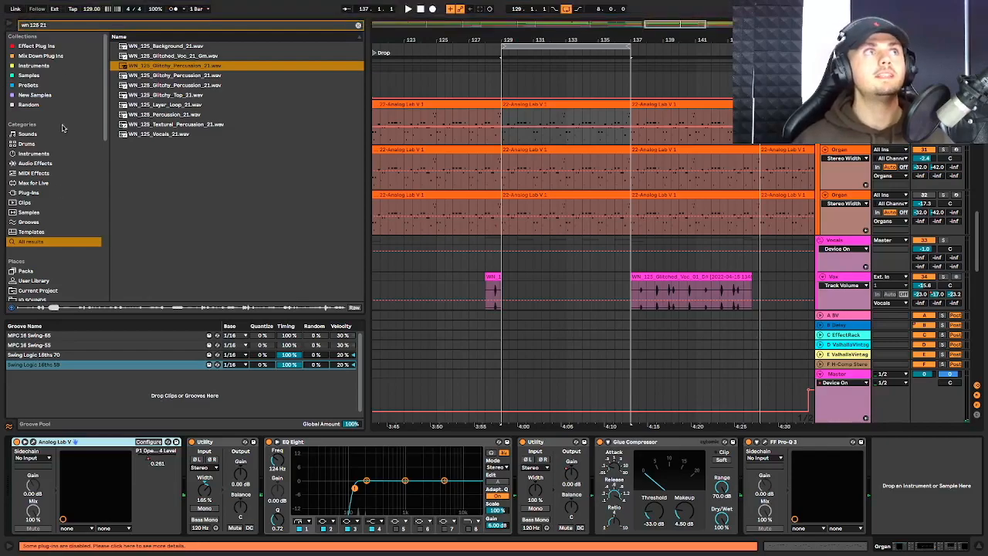
- Search the browser for "sting", add STING!64 by SKINNERBOX before M1 on the third Organ track, and play that track soloed
key("super+f")
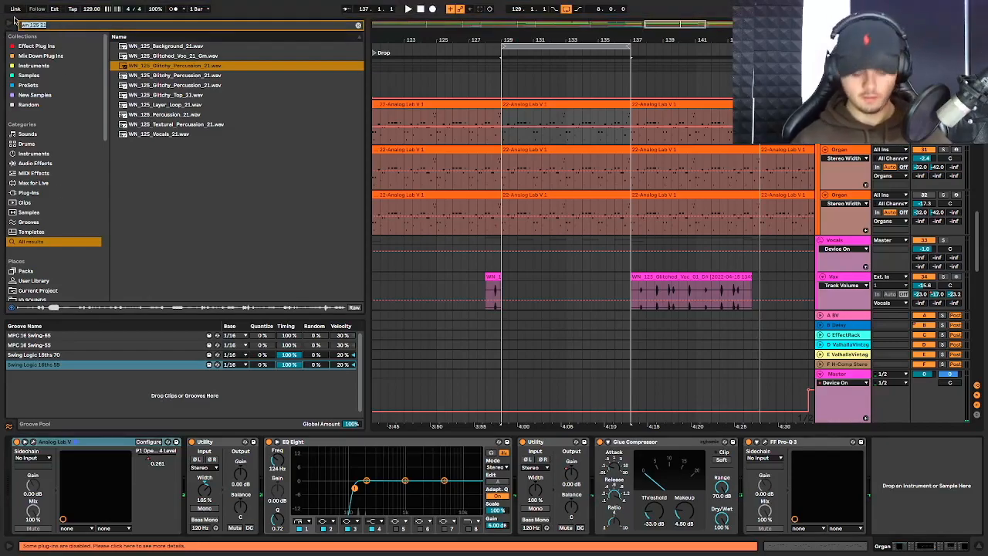
type("sting")
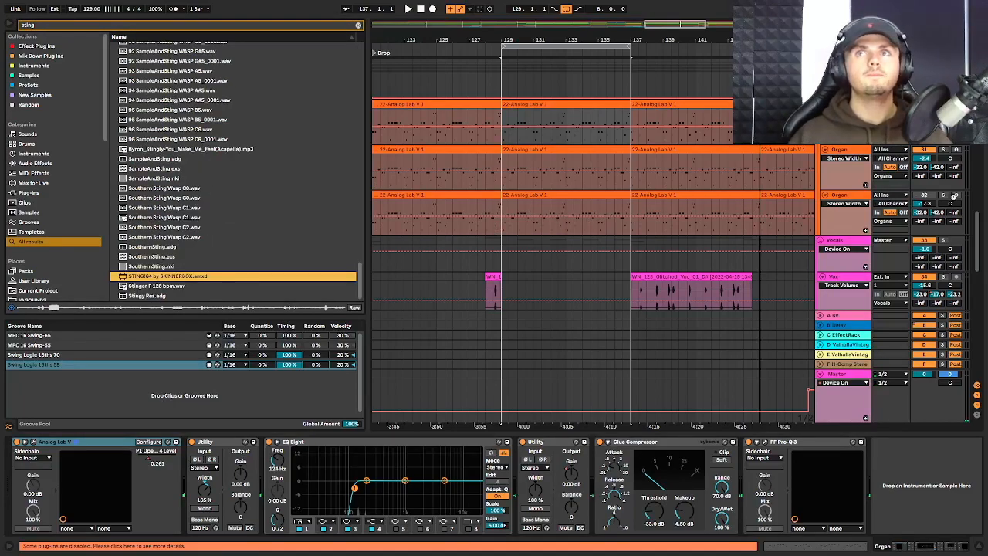
left_click(945, 196)
key("space")
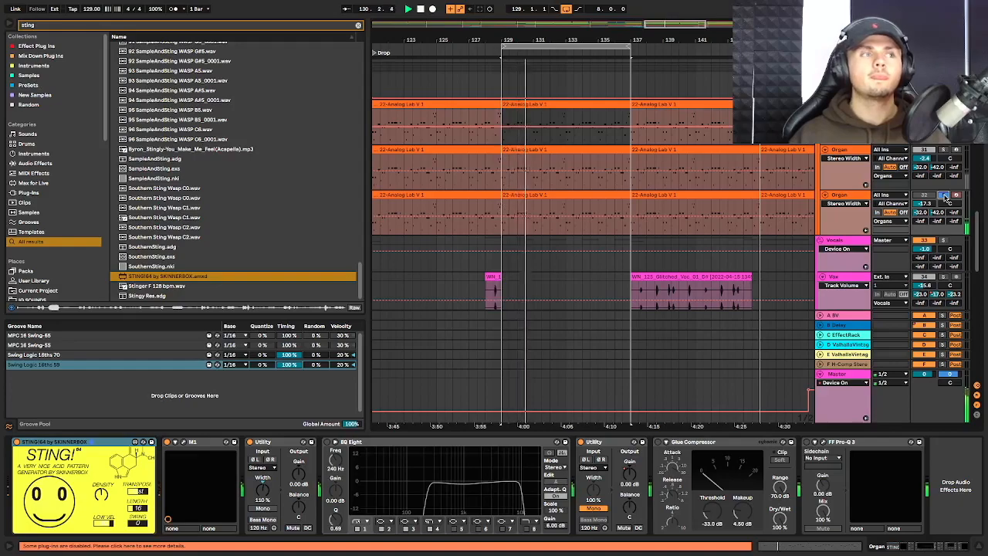
- Stop the Organ playback and play the Drums group soloed from bar 129.3
key("space")
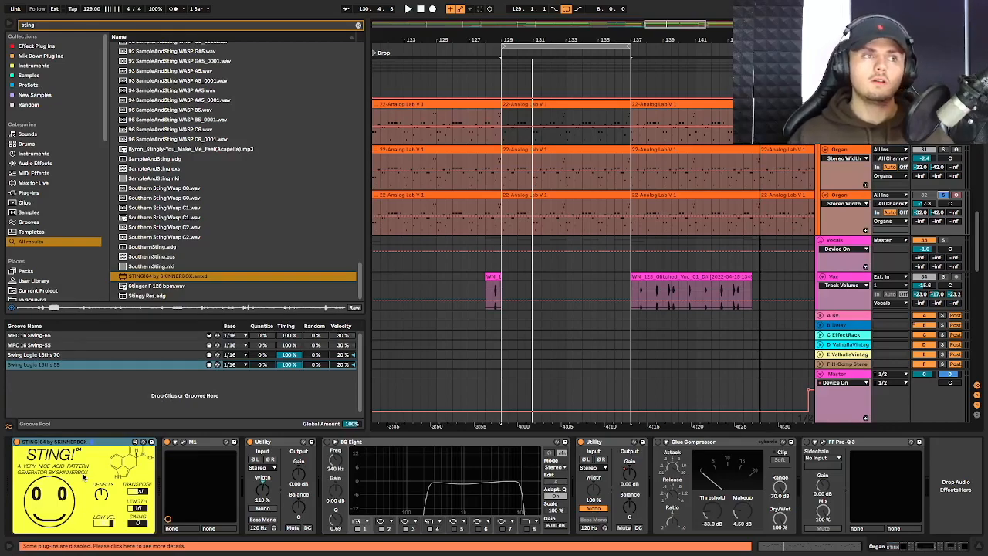
scroll(951, 245, "up", 10)
scroll(950, 246, "up", 3)
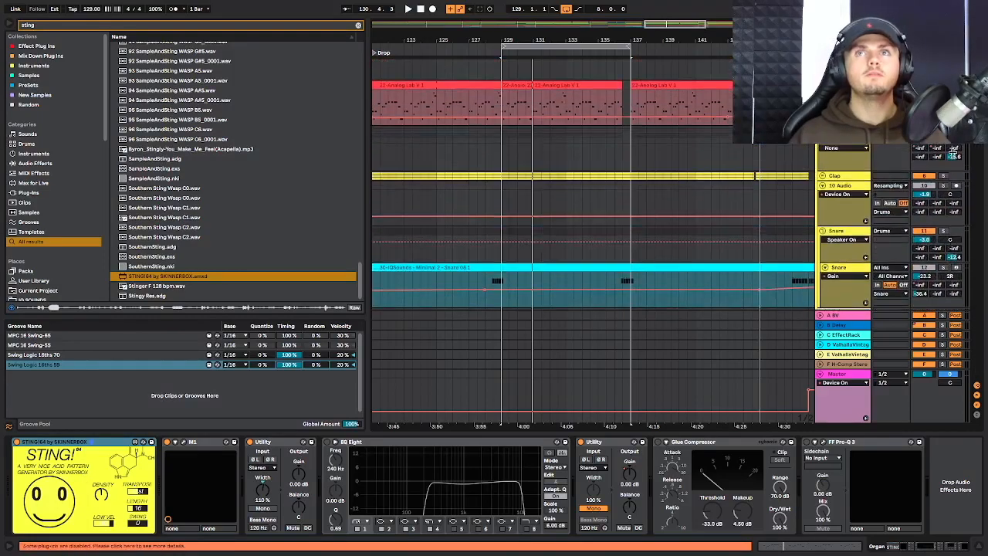
scroll(509, 173, "up", 3)
left_click(510, 173)
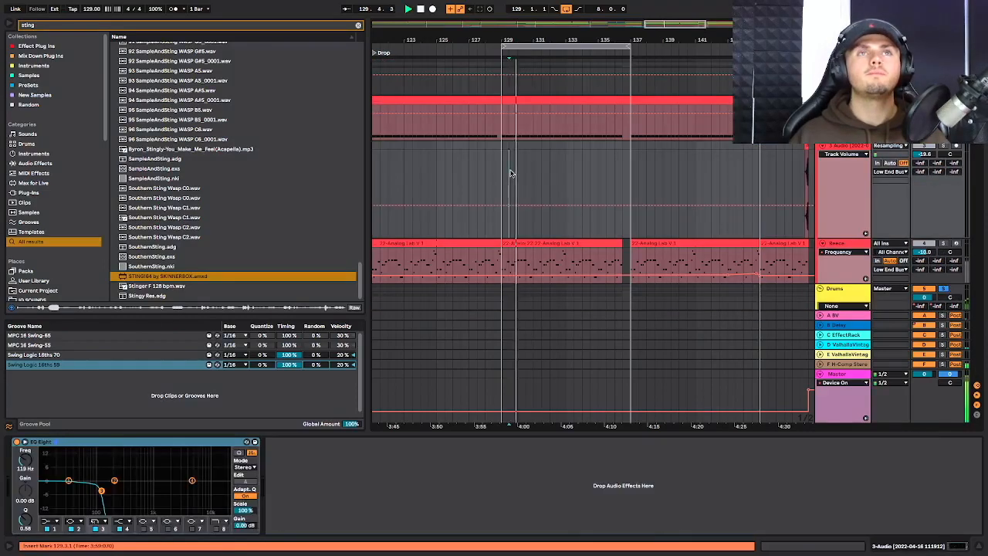
scroll(509, 173, "down", 5)
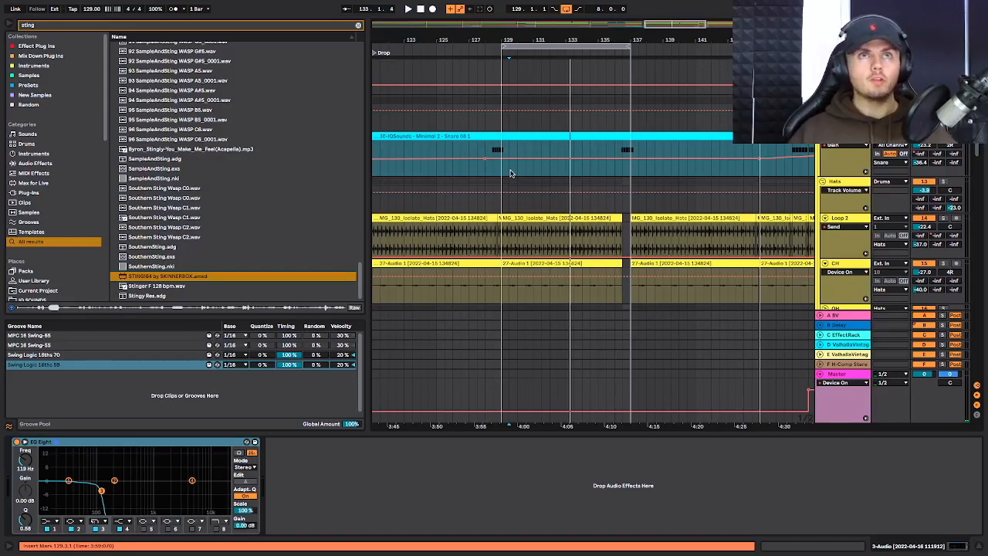
- Solo the third Organ track and show its device chain with STING!64 while playing the generated pattern
scroll(847, 216, "down", 10)
left_click(942, 178)
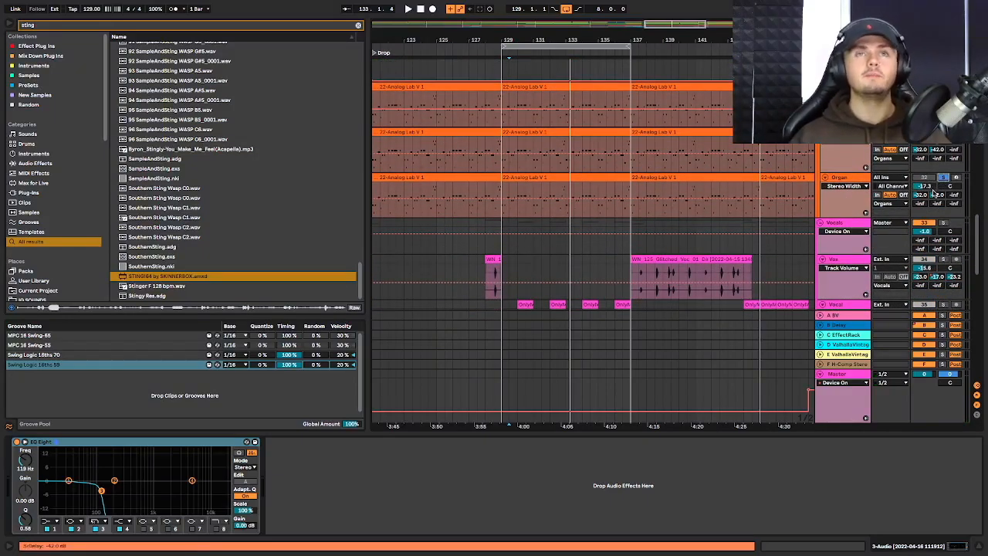
left_click(865, 183)
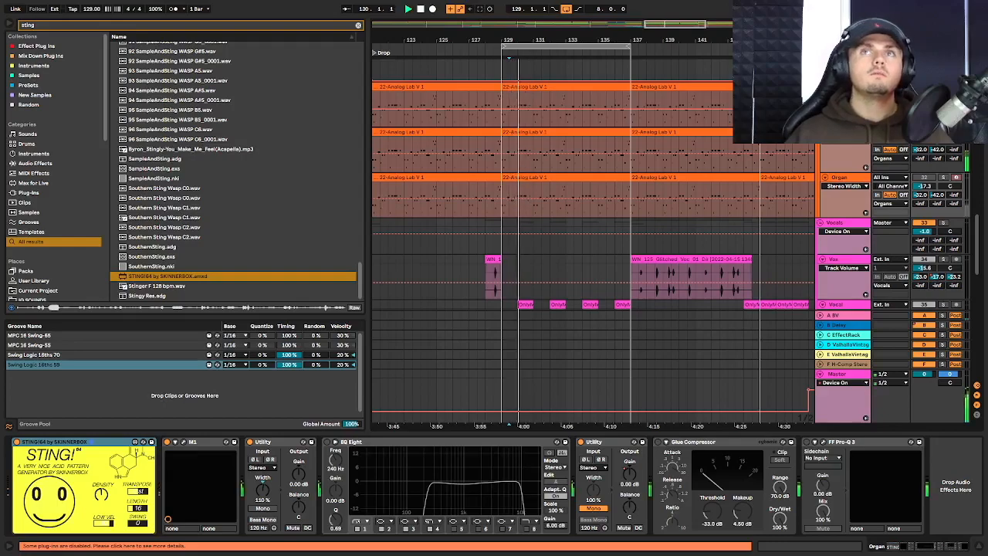
- Stop playback and open the second Organ track's MIDI clip at bar 129 in the note editor
left_click(852, 136)
key("space")
double_click(529, 132)
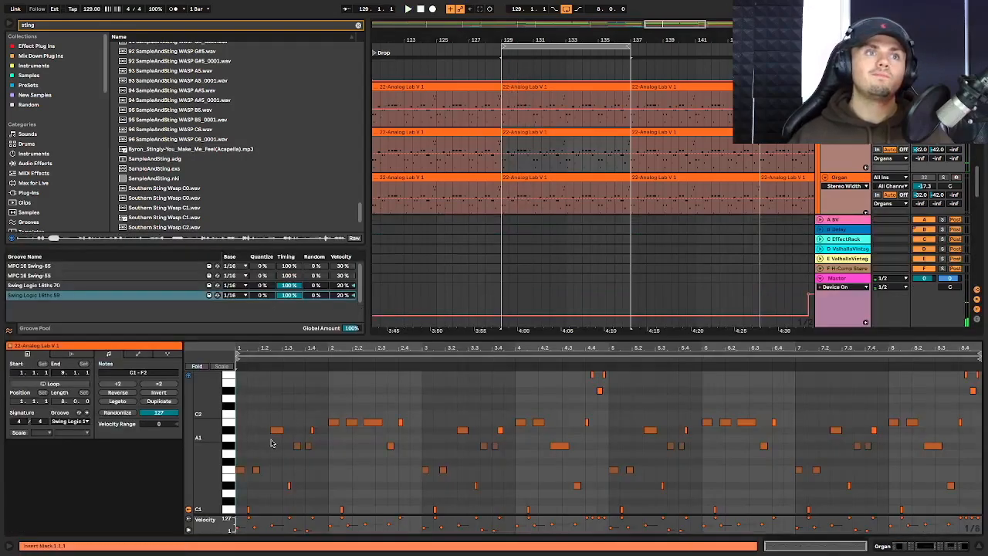